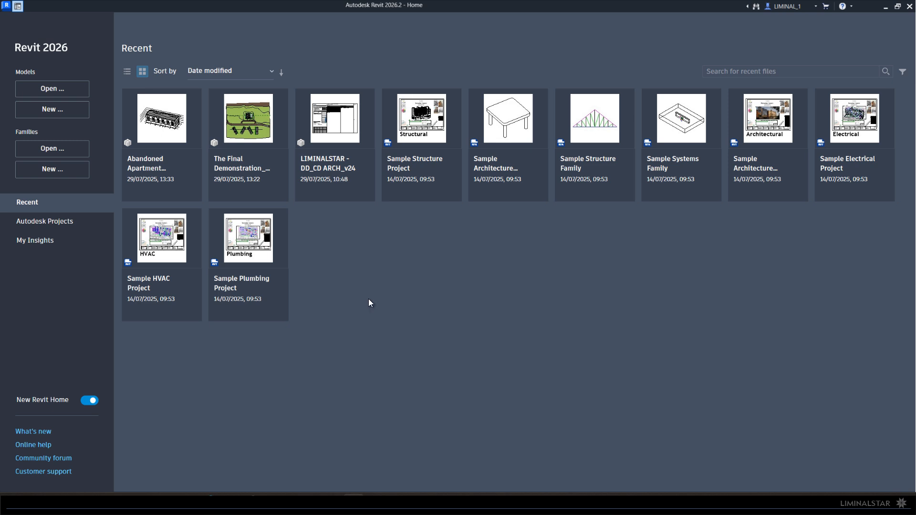
# Open The Final Demonstration_v26.rvt from Downloads with Audit enabled, detached from central with worksets preserved.
pyautogui.click(50, 89)
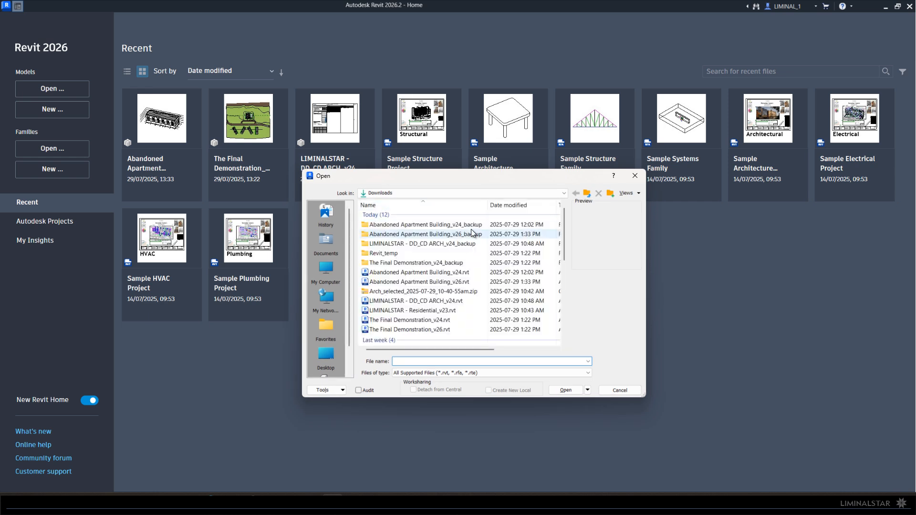
pyautogui.scroll(-2, 465, 296)
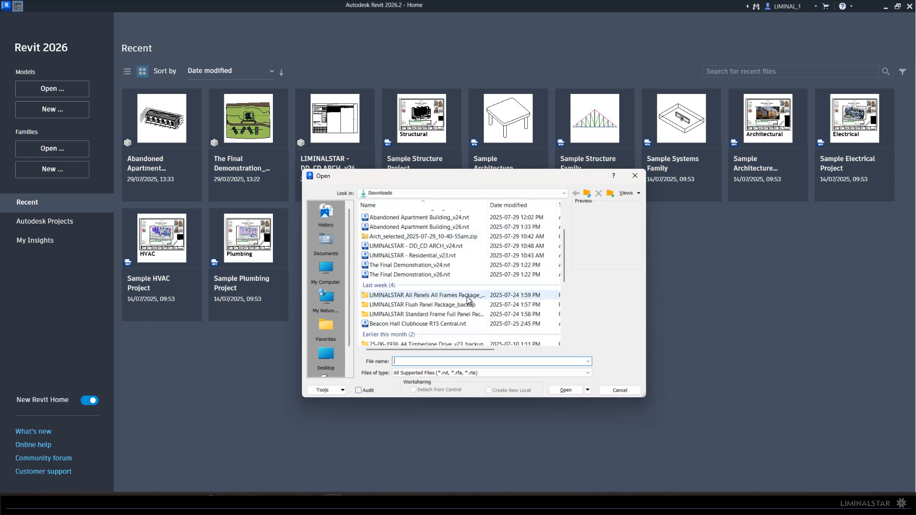
pyautogui.click(402, 275)
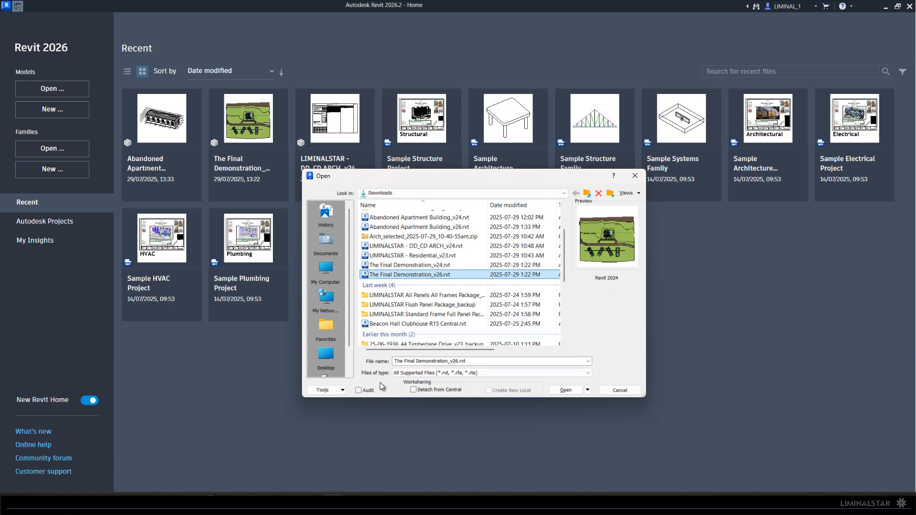
pyautogui.click(362, 390)
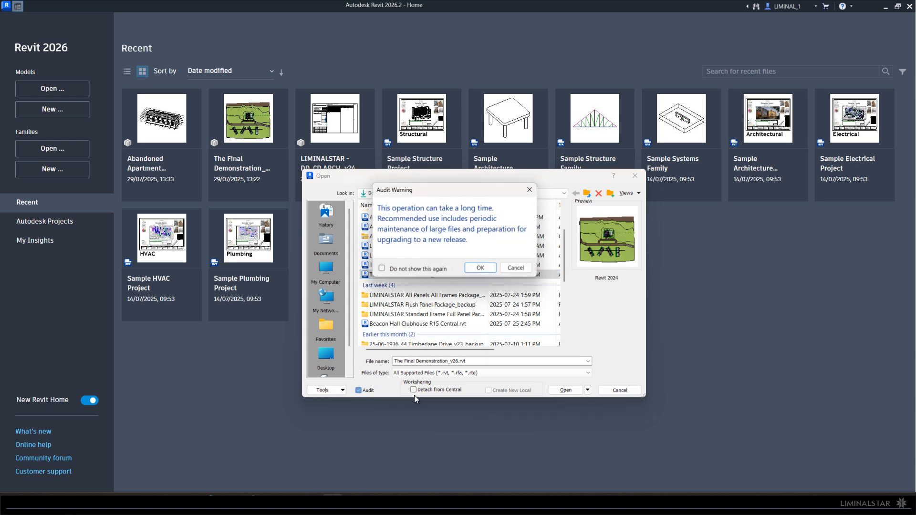
pyautogui.click(477, 268)
pyautogui.click(443, 389)
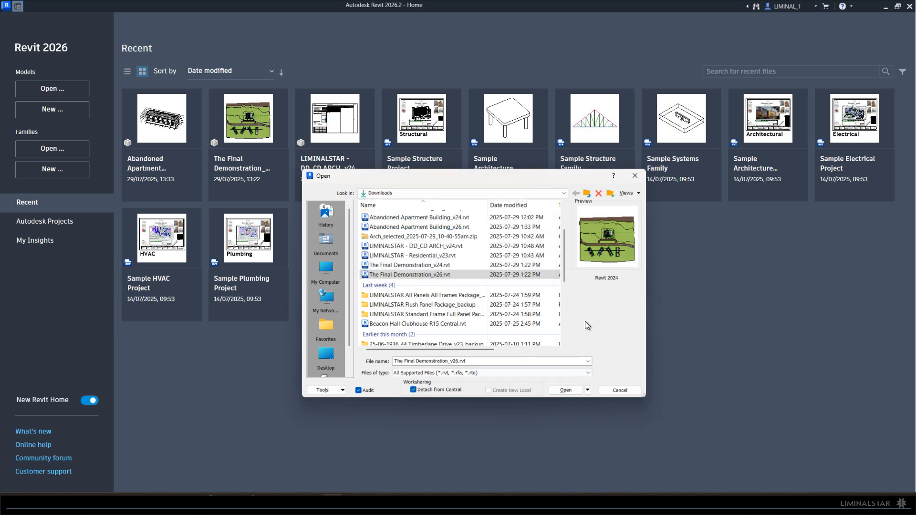
pyautogui.click(562, 391)
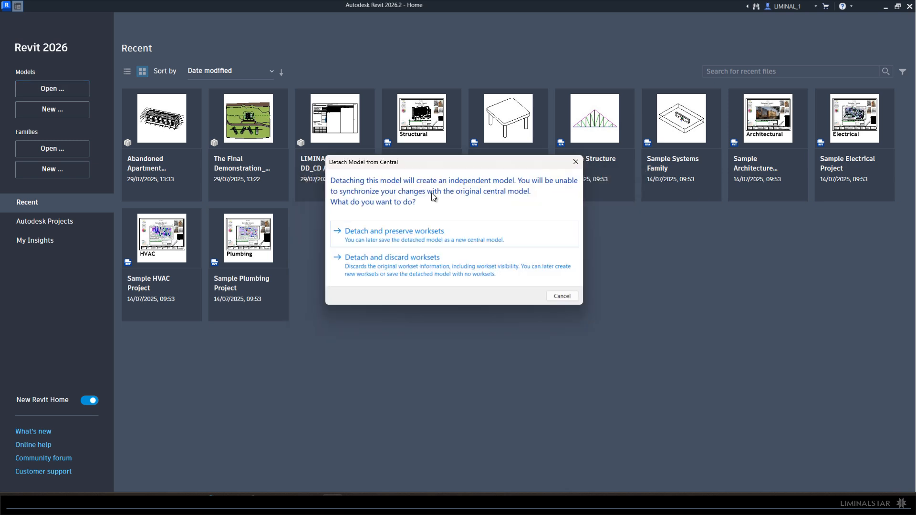
pyautogui.click(393, 233)
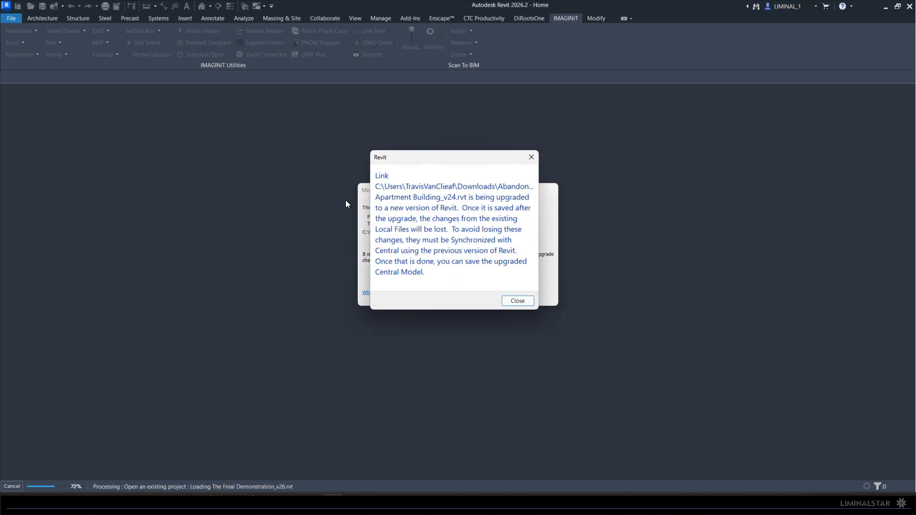
# Acknowledge the link upgrade and coordination review messages and copy the fixtures from the linked apartment building model.
pyautogui.click(508, 302)
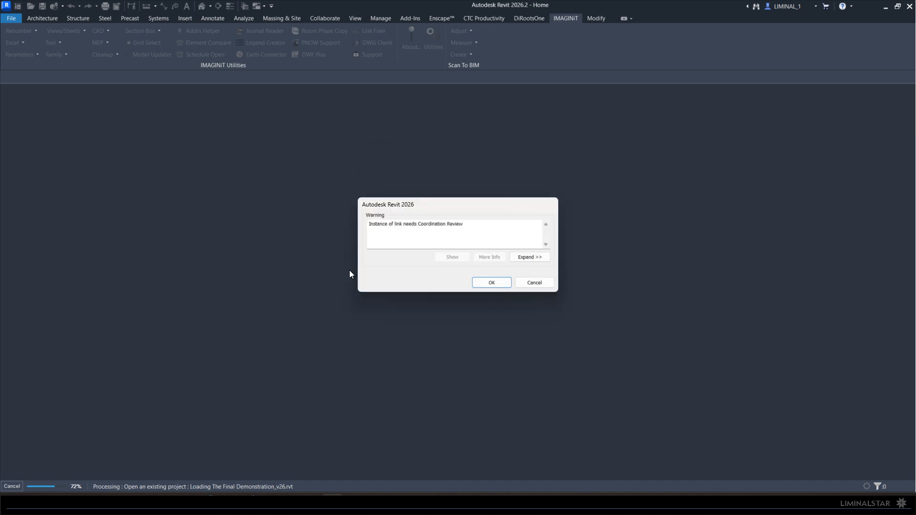
pyautogui.click(501, 282)
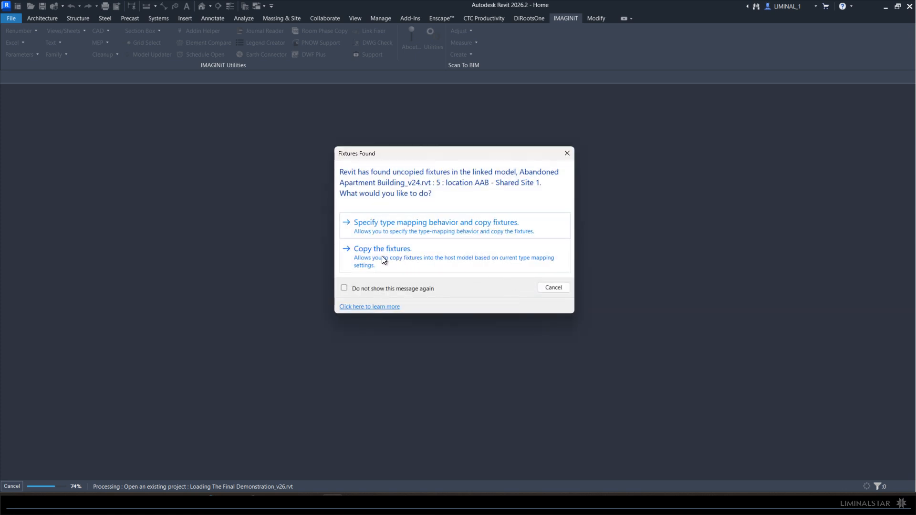
pyautogui.click(423, 256)
pyautogui.click(419, 277)
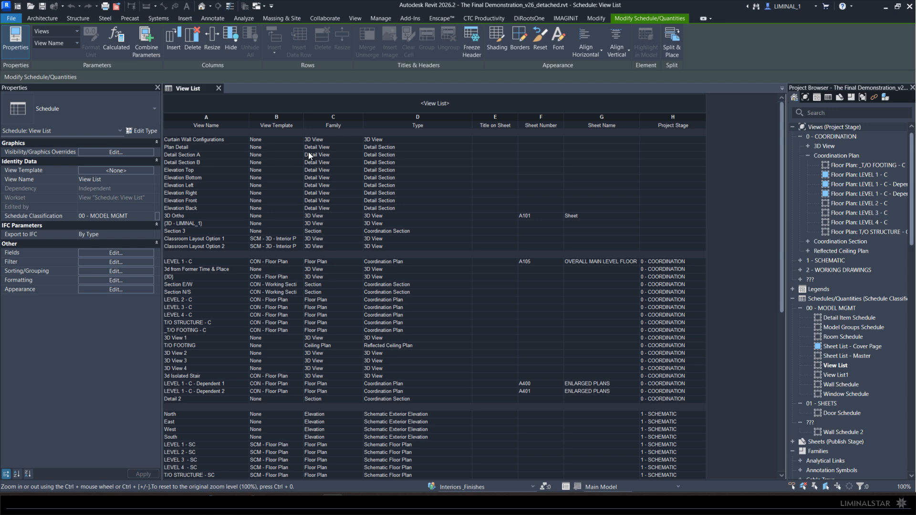
# Review the View List schedule and look at the view template assignment options for Classroom Layout Option 1.
pyautogui.scroll(-5, 271, 138)
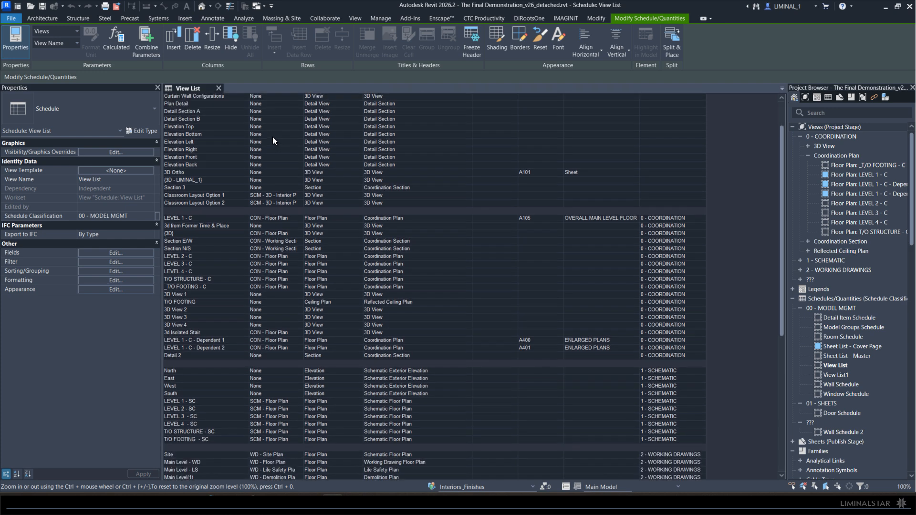
pyautogui.scroll(5, 273, 170)
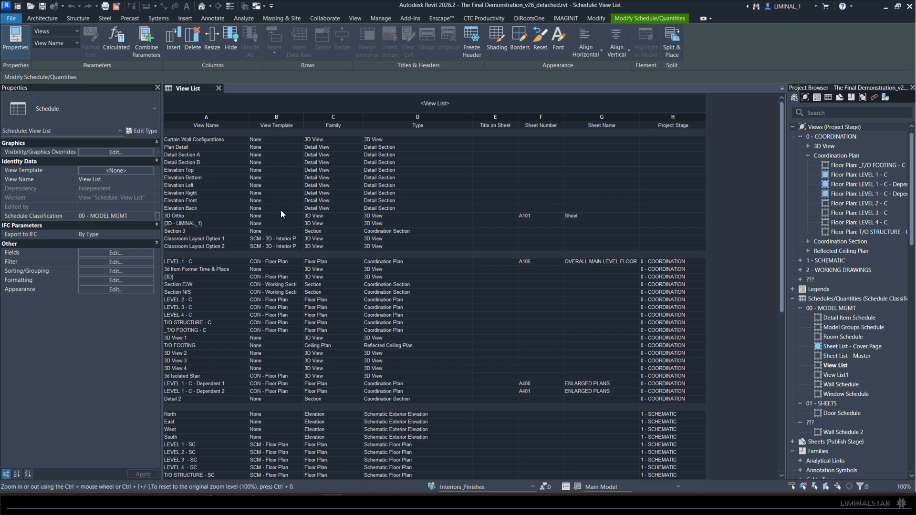
pyautogui.click(297, 238)
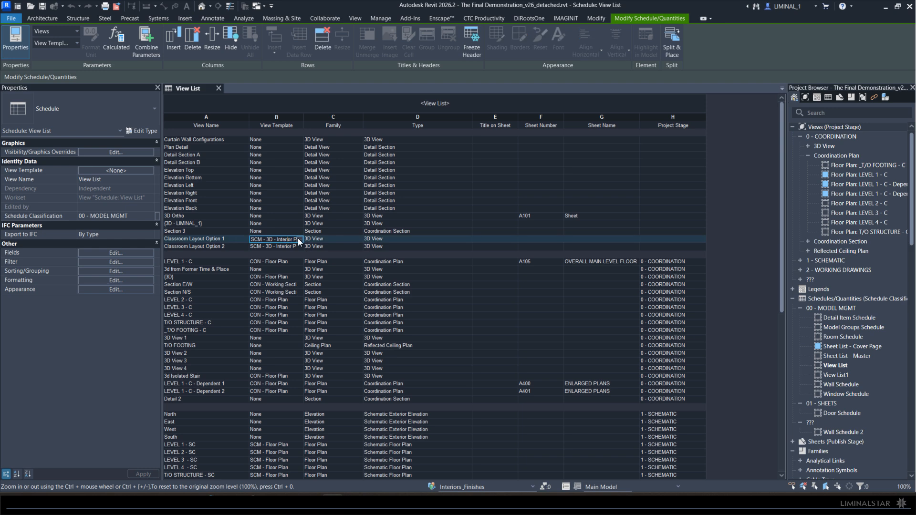
pyautogui.click(298, 239)
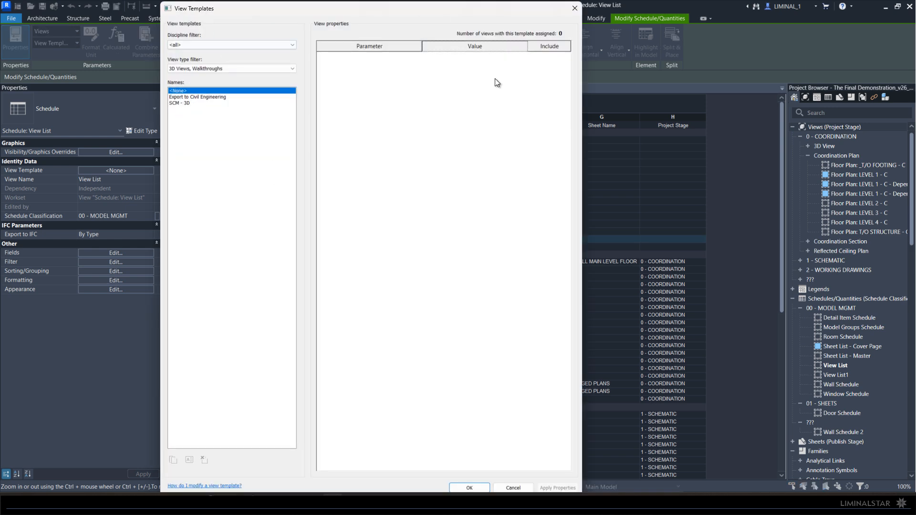
pyautogui.click(514, 487)
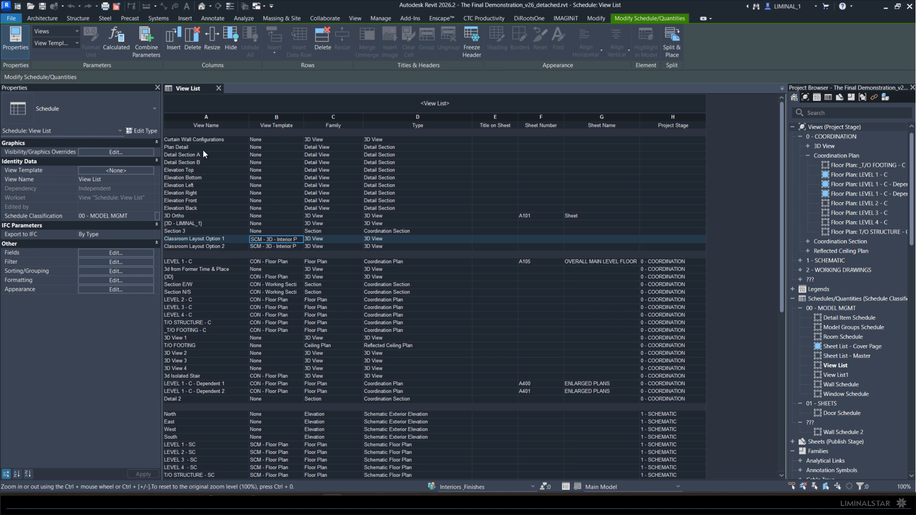
# Check the view template shared by all Coordination Plan views and open the LEVEL 1 - C floor plan.
pyautogui.click(839, 166)
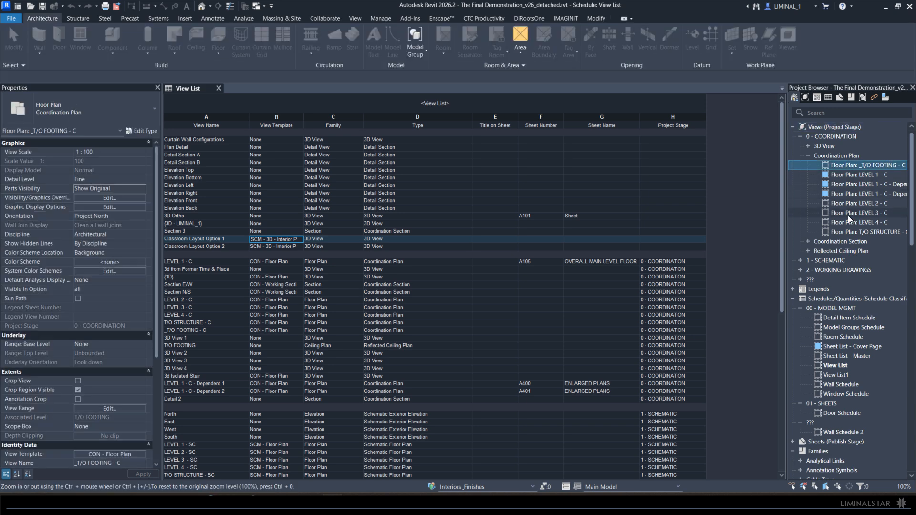
pyautogui.keyDown('shift'); pyautogui.click(847, 231); pyautogui.keyUp('shift')
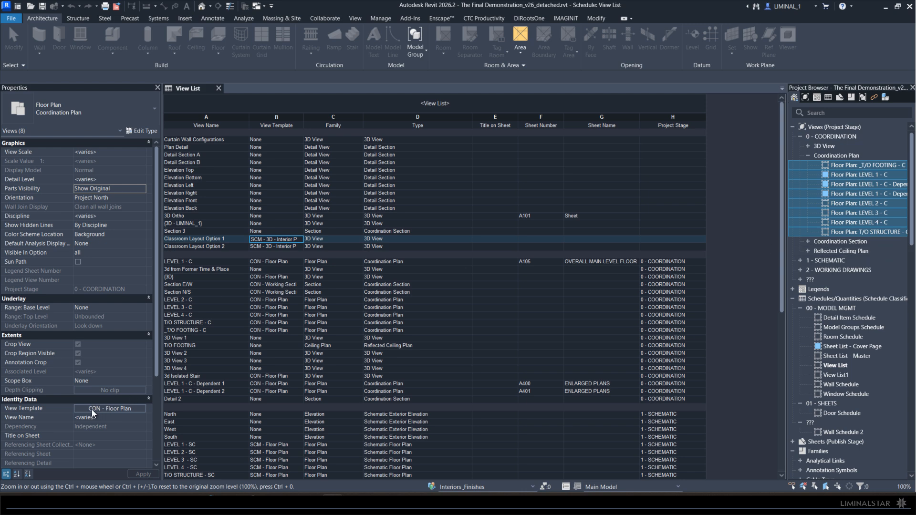
pyautogui.click(857, 176)
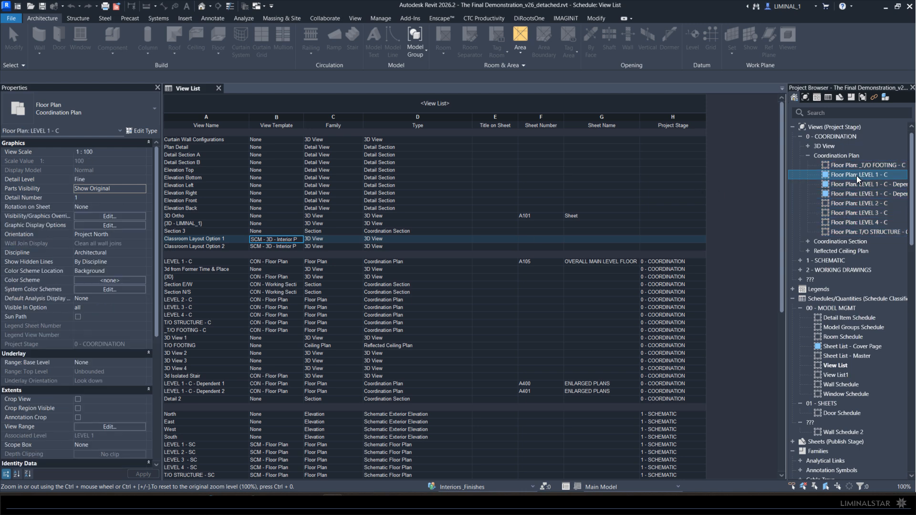
pyautogui.doubleClick(857, 176)
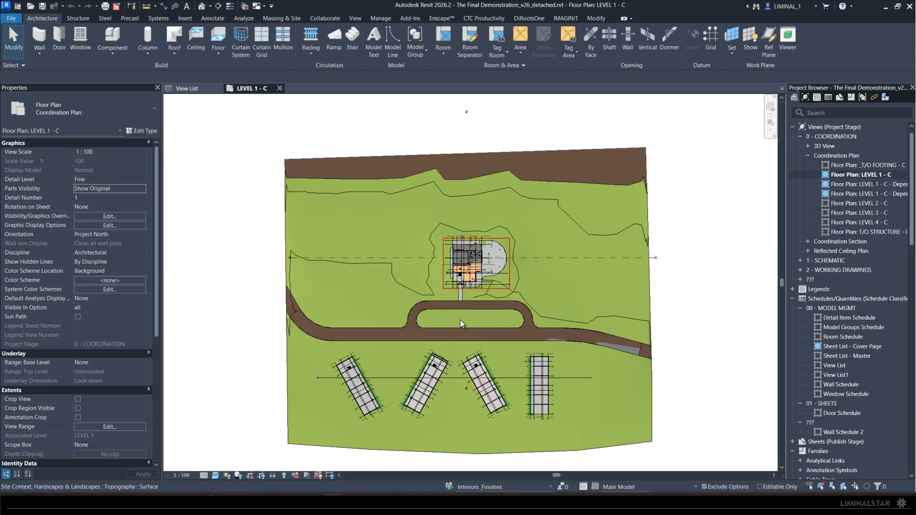
pyautogui.scroll(3, 487, 326)
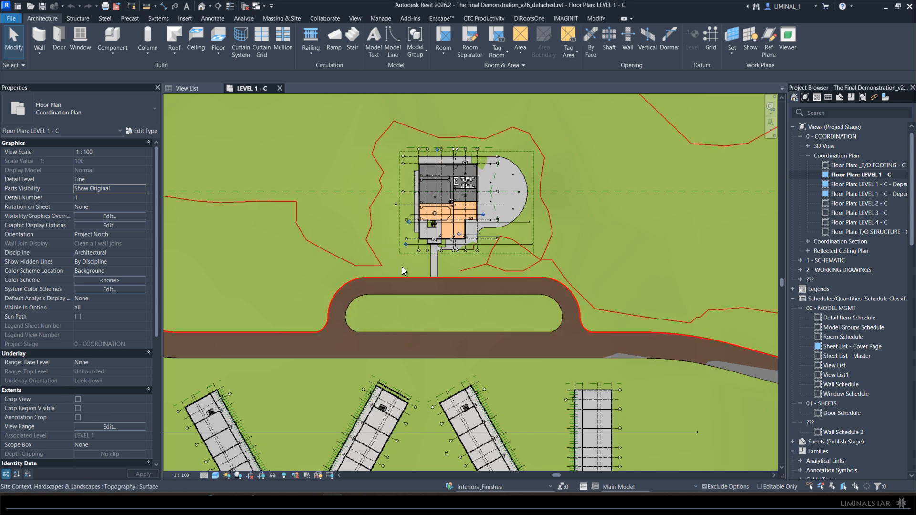
# Collapse the Coordination Plan, Schedules/Quantities and Families branches of the project tree.
pyautogui.doubleClick(815, 159)
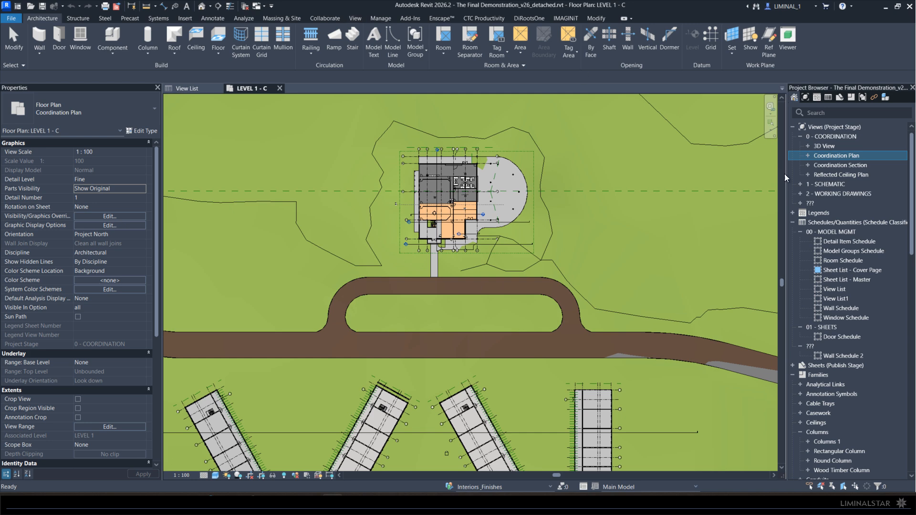
pyautogui.click(797, 223)
pyautogui.click(793, 222)
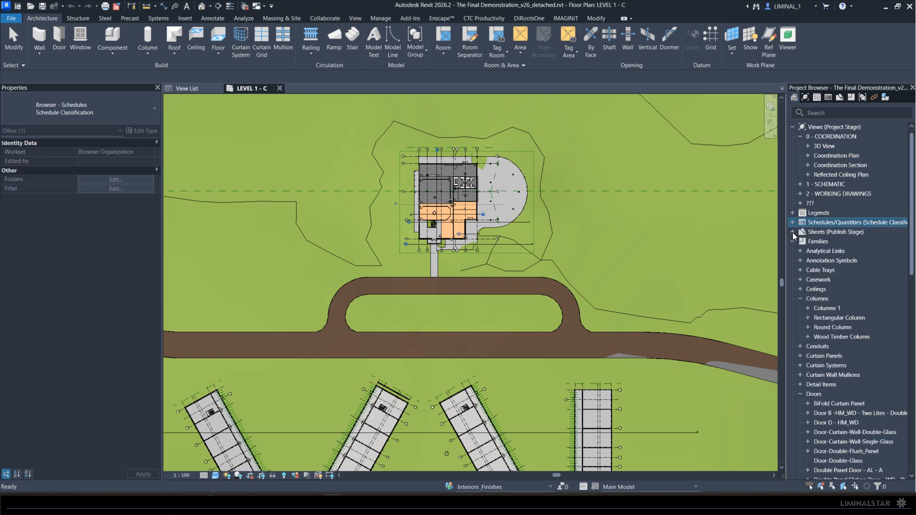
pyautogui.click(793, 241)
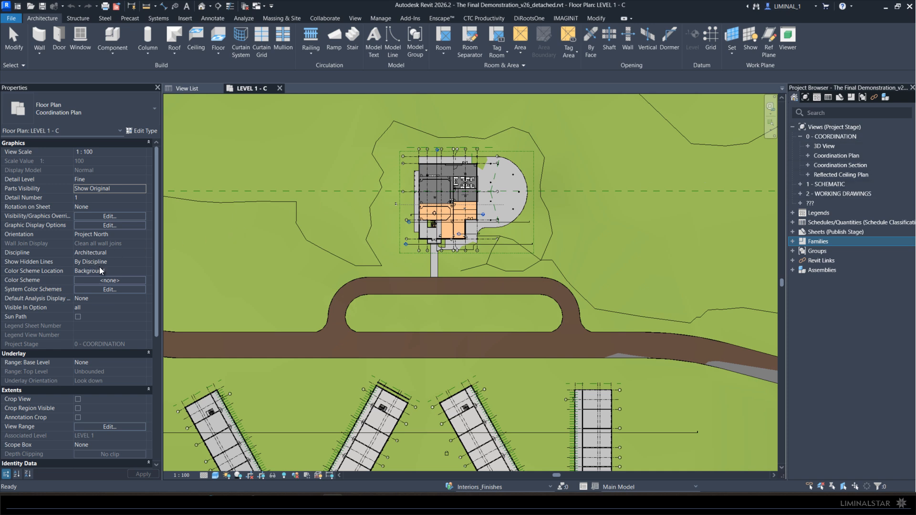
# Inspect the LEVEL 1 - C view properties and the grouping and sorting rules of the Project Stage browser organization.
pyautogui.scroll(-3, 106, 270)
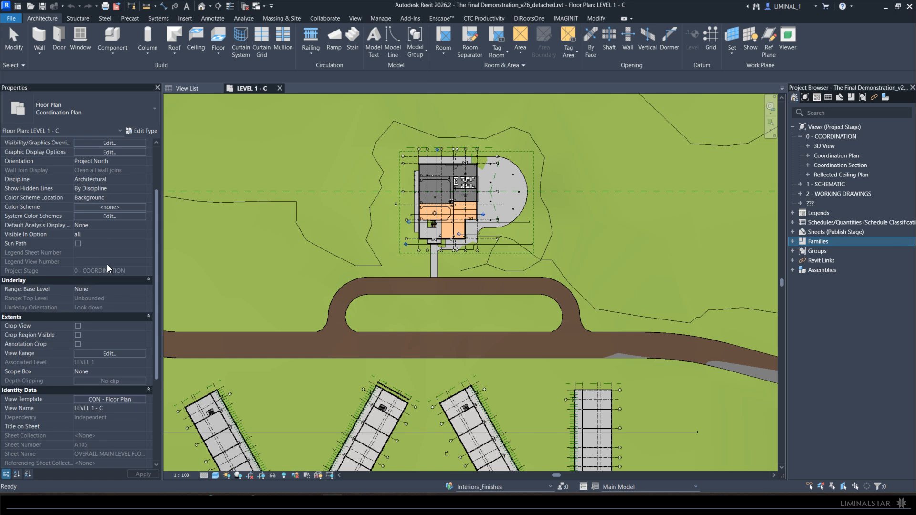
pyautogui.scroll(-3, 109, 270)
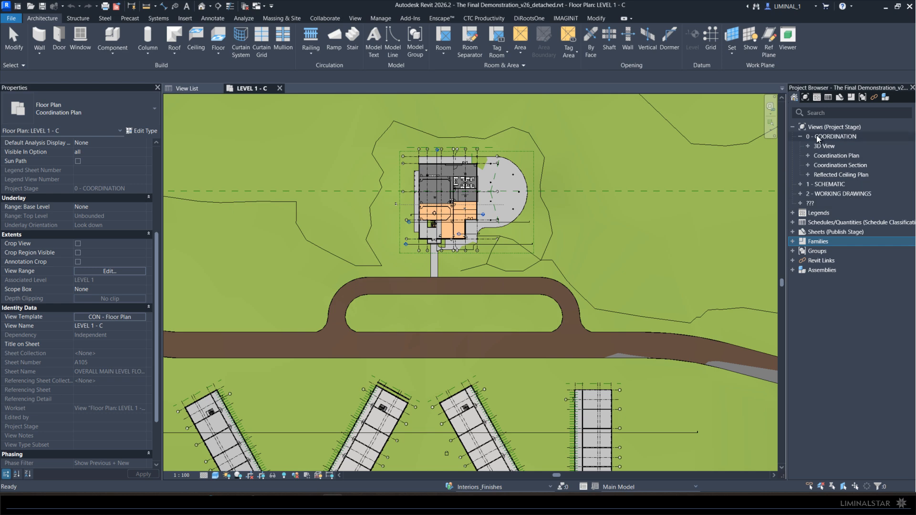
pyautogui.rightClick(825, 126)
pyautogui.click(796, 136)
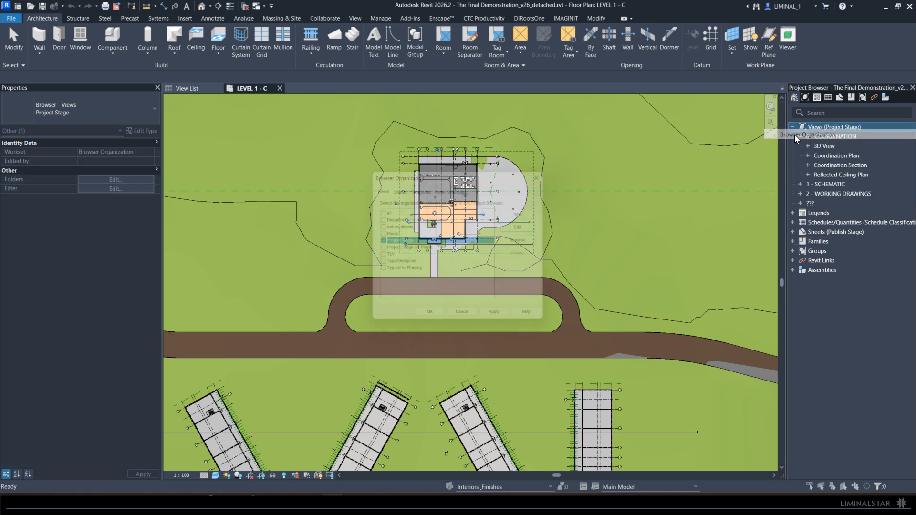
pyautogui.click(525, 224)
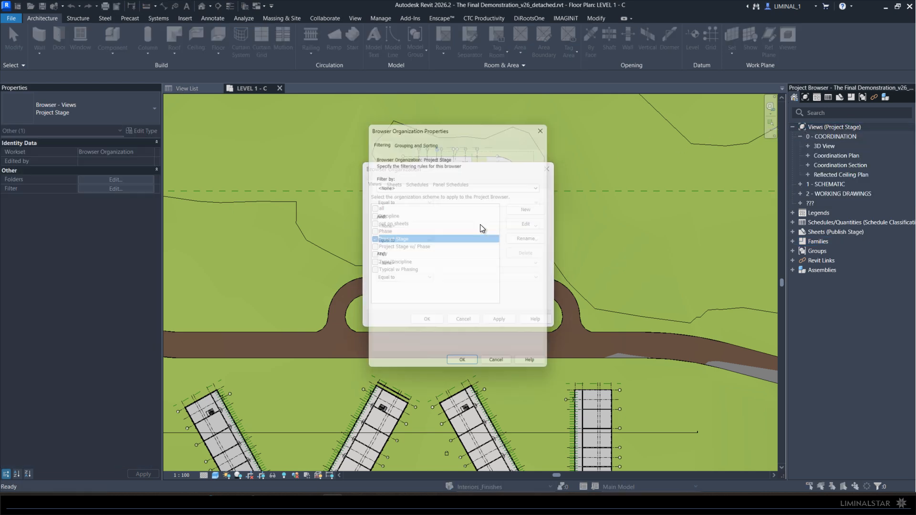
pyautogui.click(413, 137)
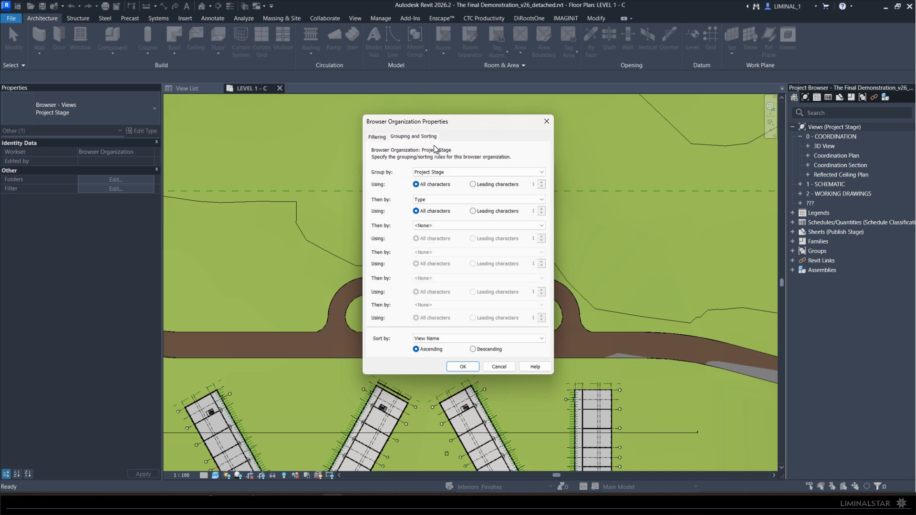
pyautogui.click(435, 173)
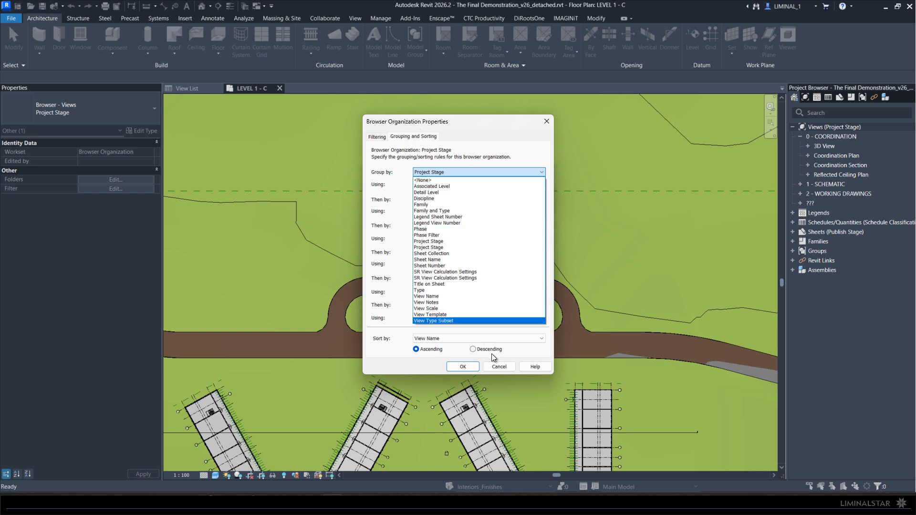
pyautogui.click(494, 368)
pyautogui.click(494, 371)
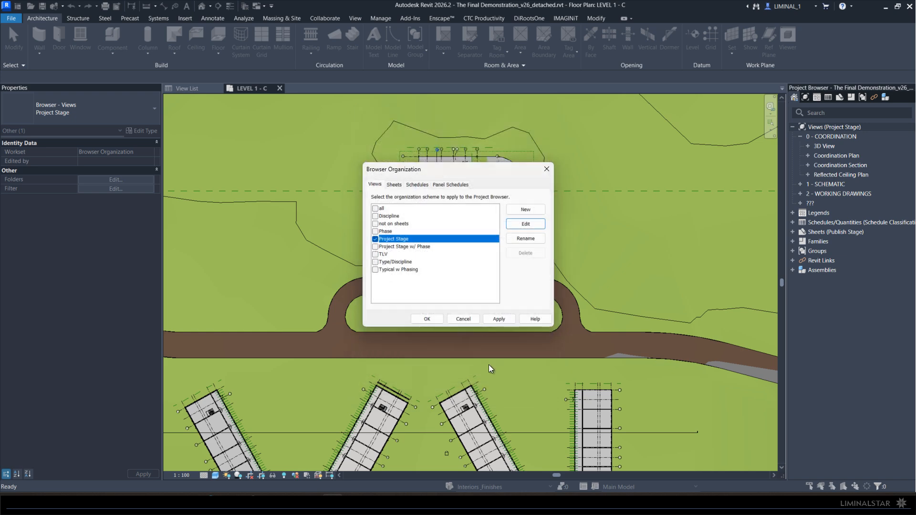
pyautogui.click(472, 319)
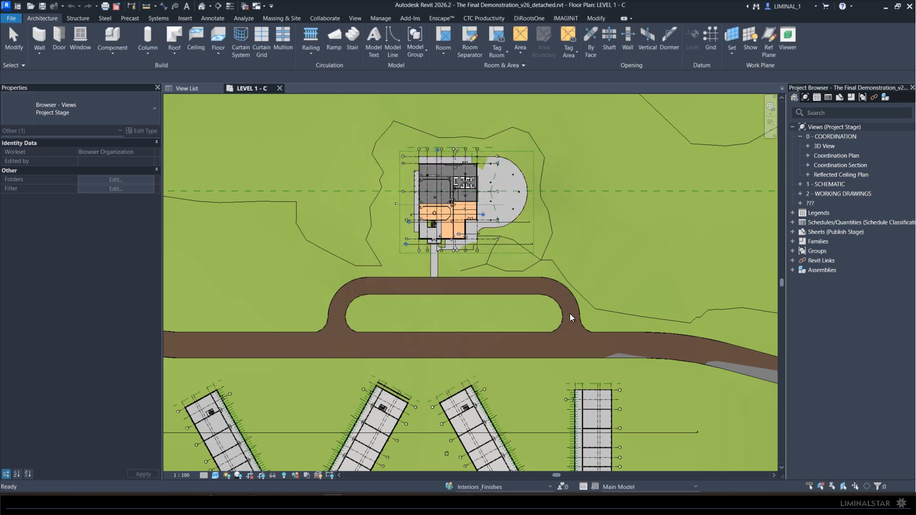
# Open the view template manager and review the WD - Structural Framing Plan, WD - Interior Elevation and WD - Curtain Wall Elevation templates.
pyautogui.click(356, 19)
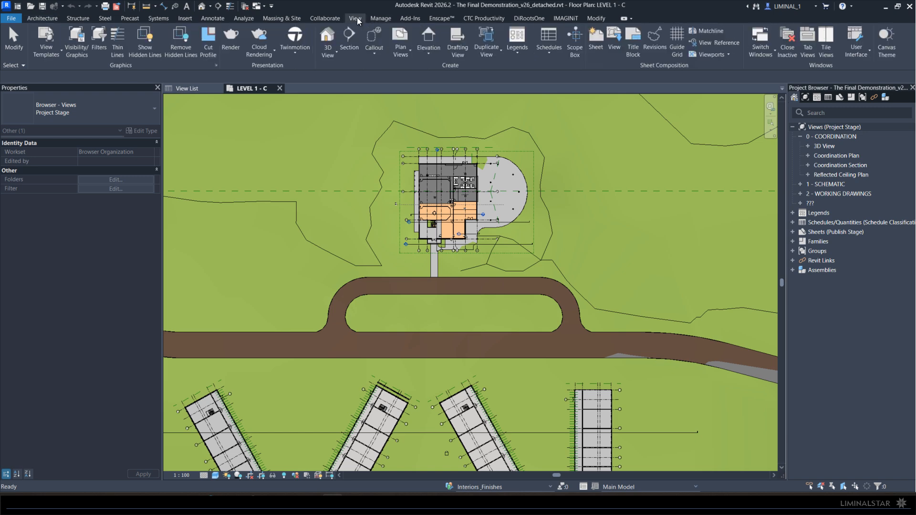
pyautogui.click(43, 59)
pyautogui.click(62, 106)
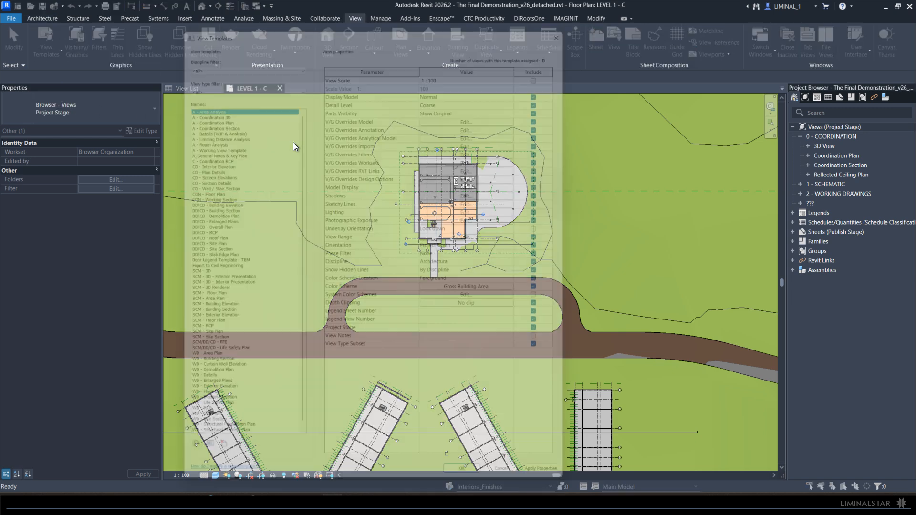
pyautogui.scroll(-1, 232, 136)
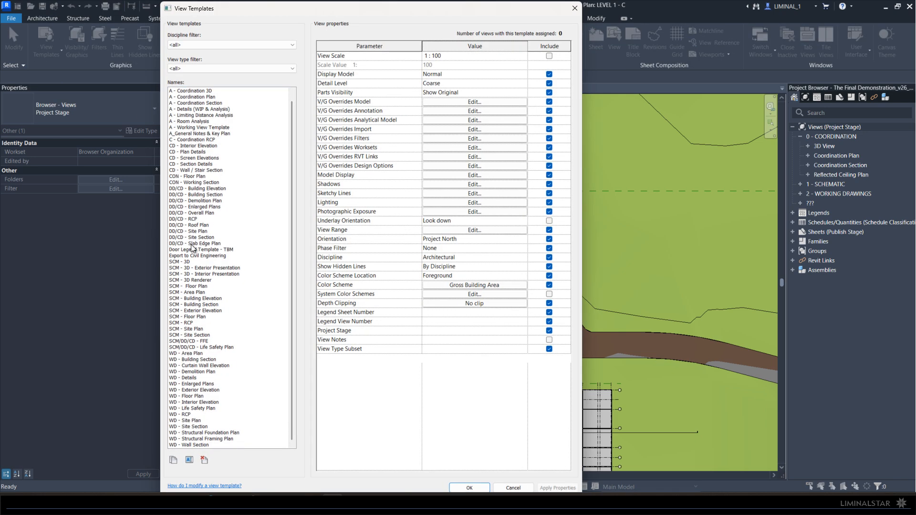
pyautogui.click(196, 439)
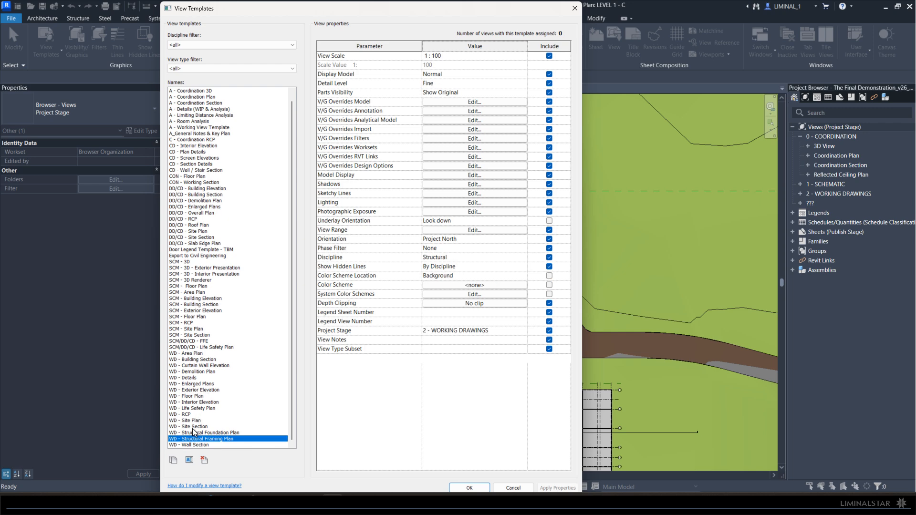
pyautogui.click(191, 403)
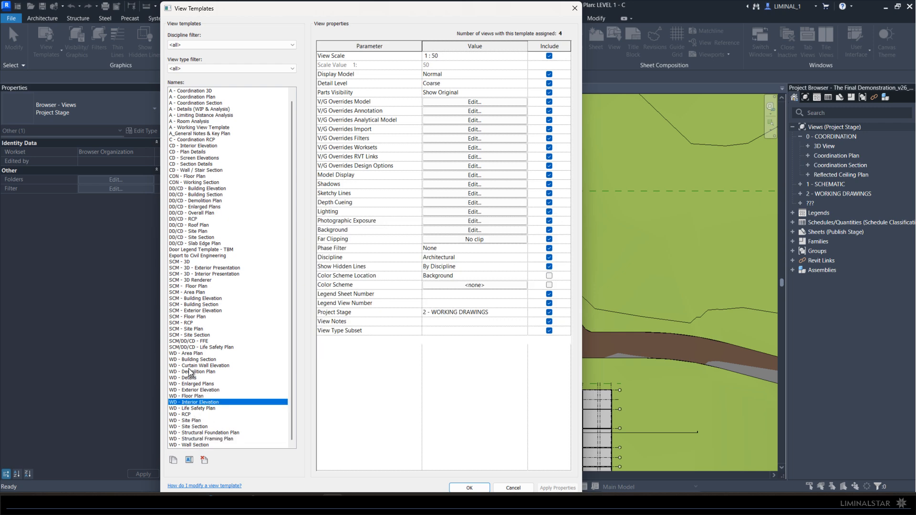
pyautogui.click(191, 365)
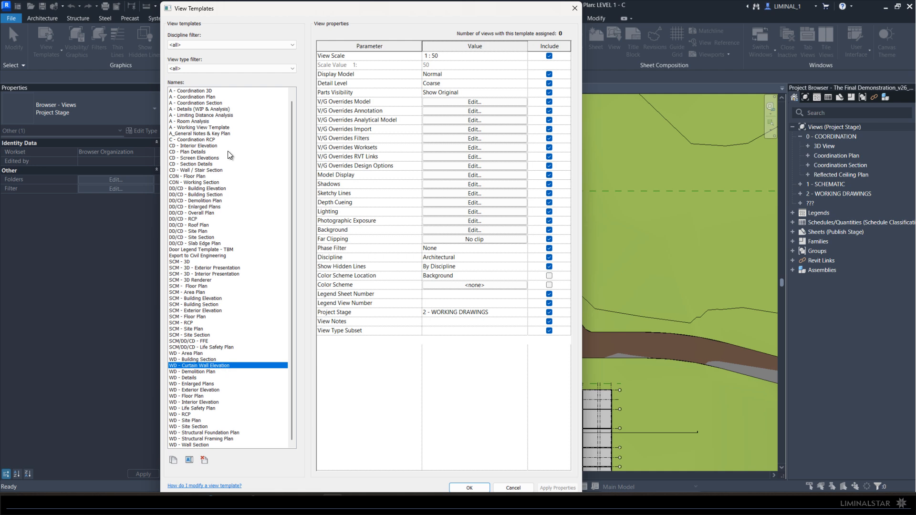
# Compare the Project Stage values and assigned view counts of the CD - Screen Elevations, WD - Site Plan and WD - Interior Elevation templates.
pyautogui.scroll(1, 209, 161)
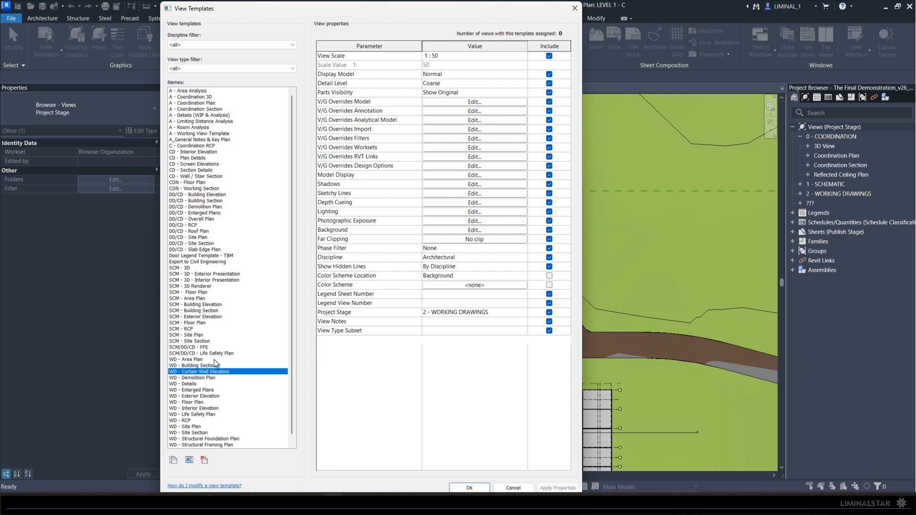
pyautogui.click(193, 140)
pyautogui.click(193, 164)
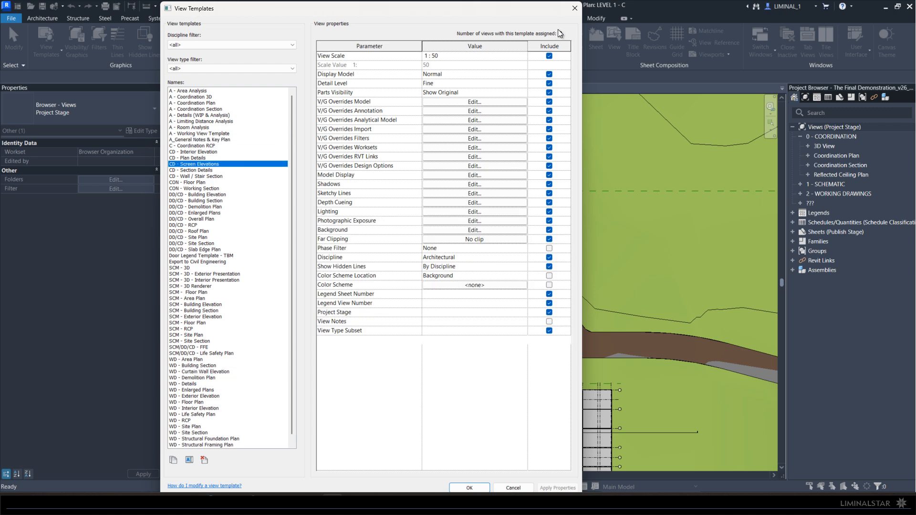
pyautogui.scroll(-1, 209, 410)
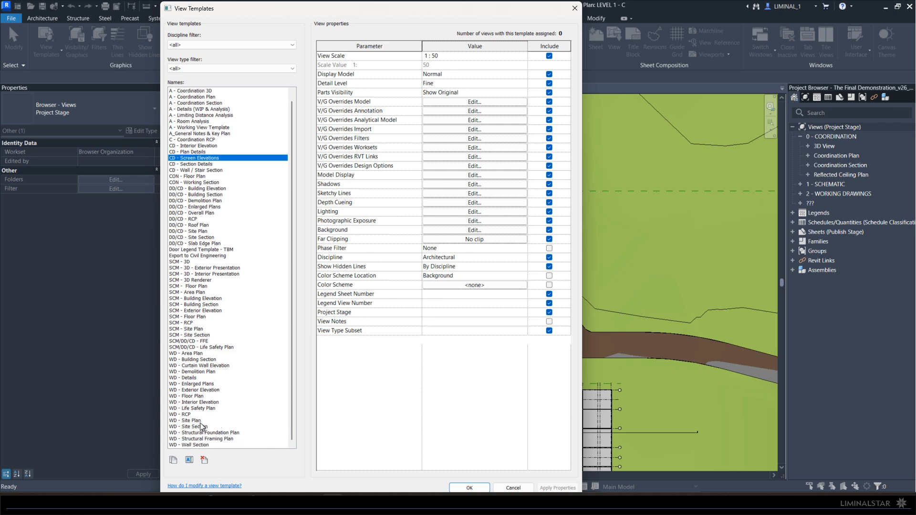
pyautogui.click(193, 434)
pyautogui.click(191, 421)
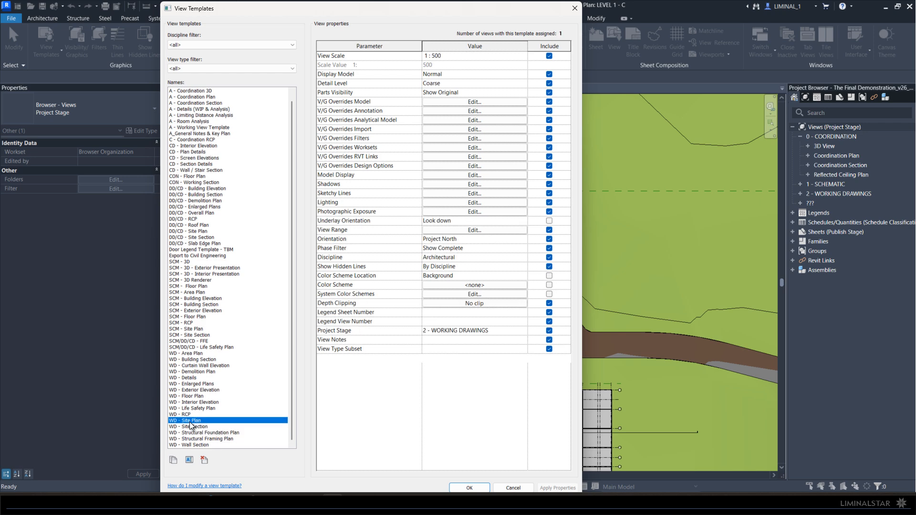
pyautogui.press('Up')
pyautogui.press('Up')
pyautogui.press('Up')
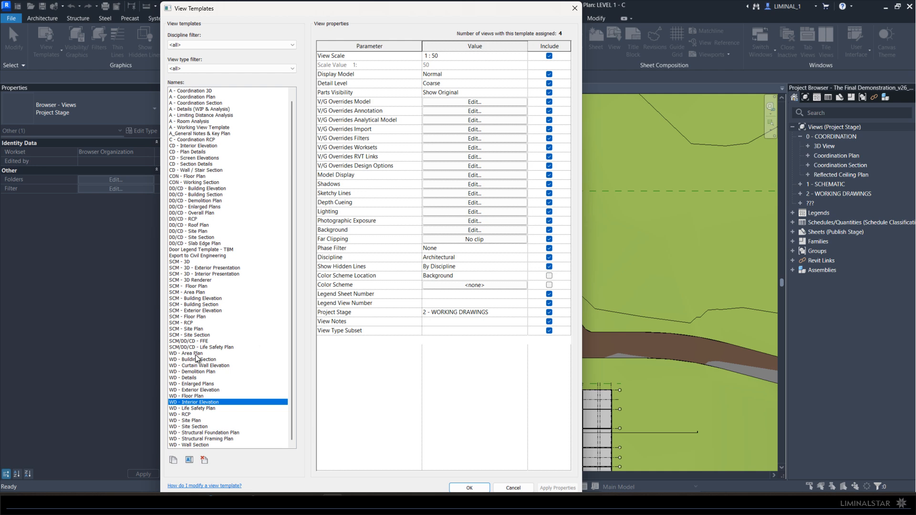
# Check the available Project Stage options for the SCM - Area Plan template and leave the view template manager without saving.
pyautogui.click(195, 292)
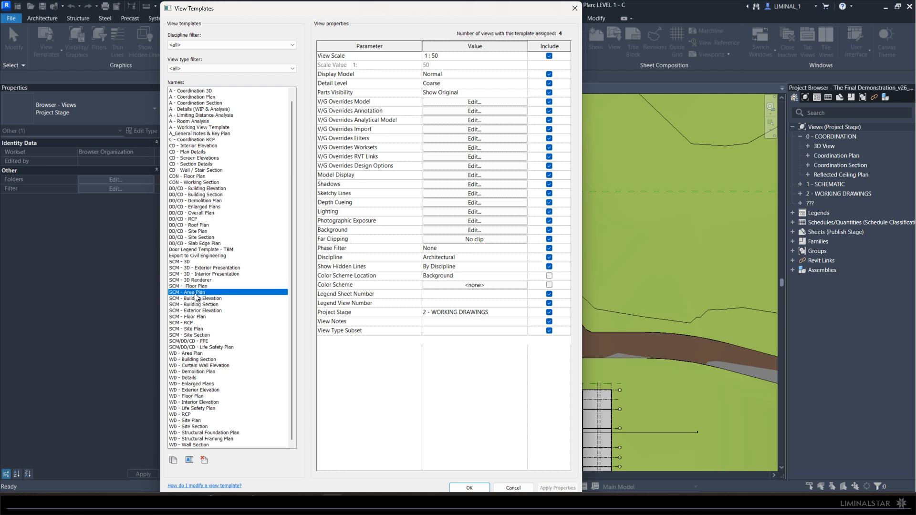
pyautogui.click(451, 334)
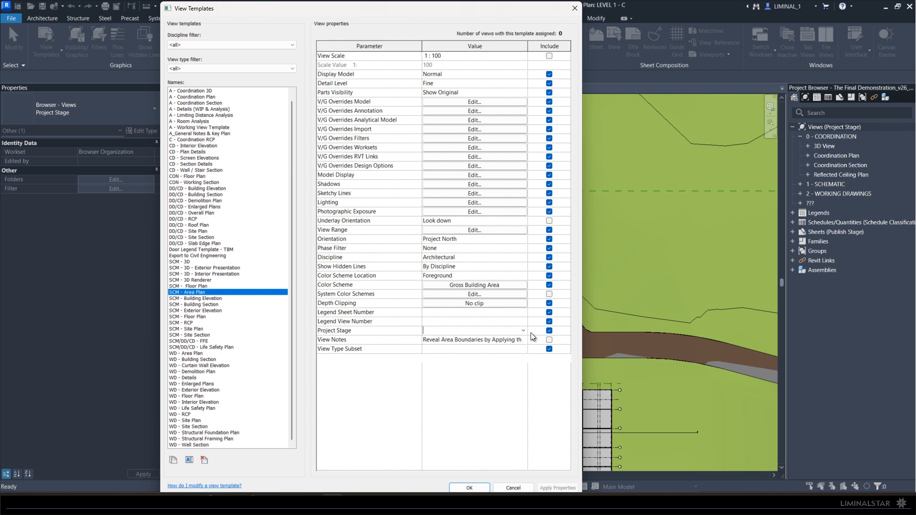
pyautogui.click(525, 331)
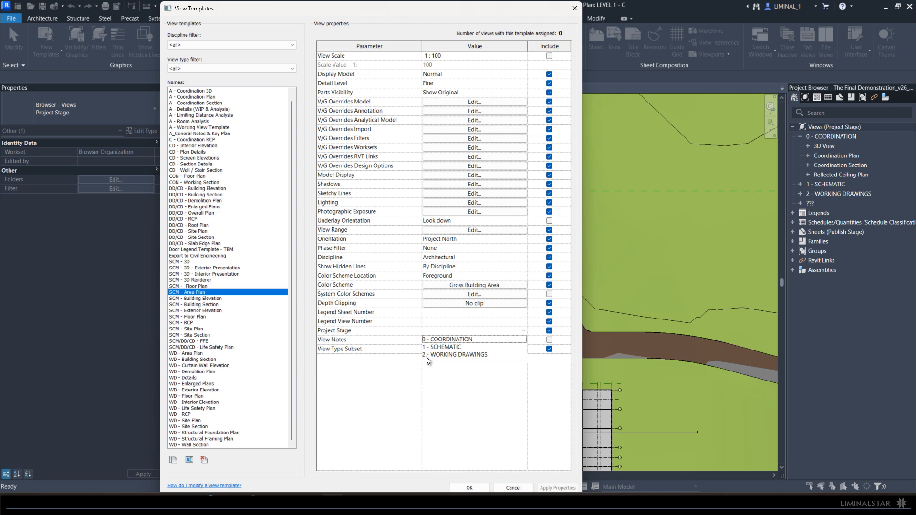
pyautogui.click(509, 487)
pyautogui.click(510, 487)
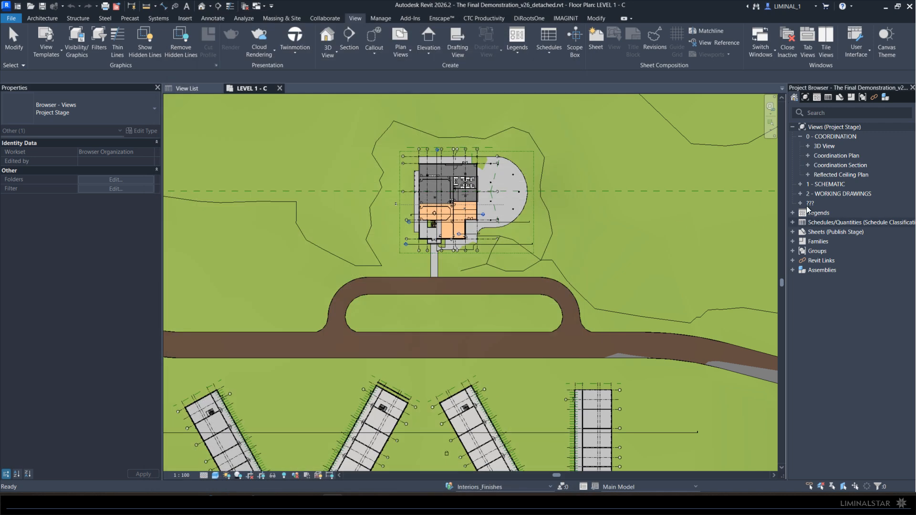
# Expand the Coordination Plan views and inspect the properties of the second dependent view of LEVEL 1 - C.
pyautogui.click(824, 156)
pyautogui.click(808, 155)
pyautogui.click(855, 194)
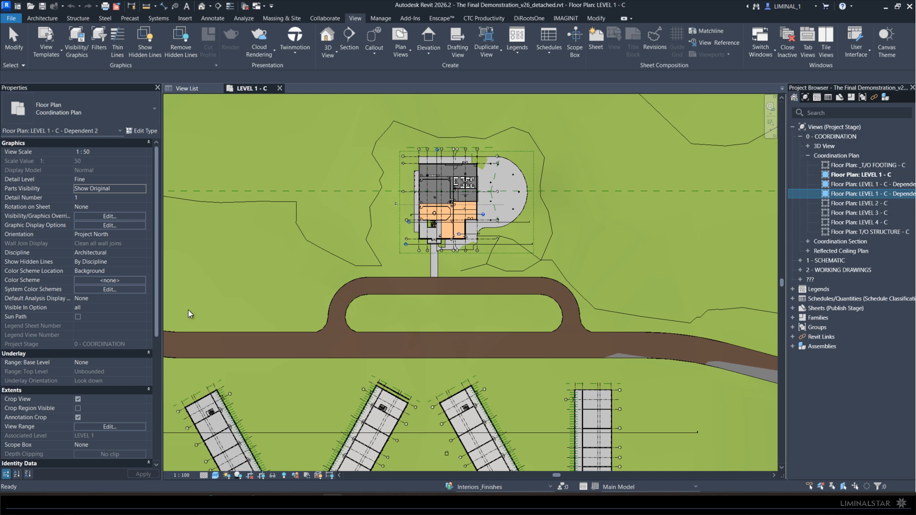
# Expand the Enlarged Plan group under 2 - WORKING DRAWINGS and inspect the view template and Project Stage of Main Level - Stair Plan.
pyautogui.click(800, 270)
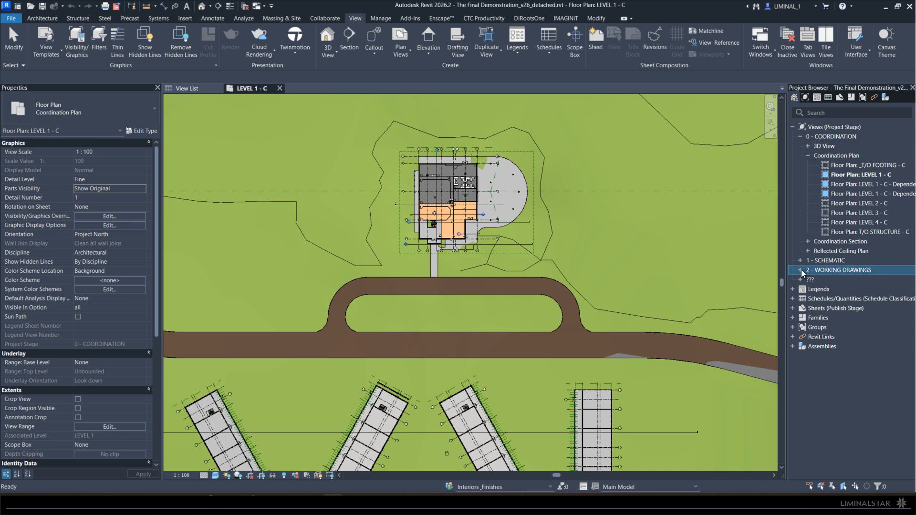
pyautogui.click(800, 270)
pyautogui.doubleClick(809, 307)
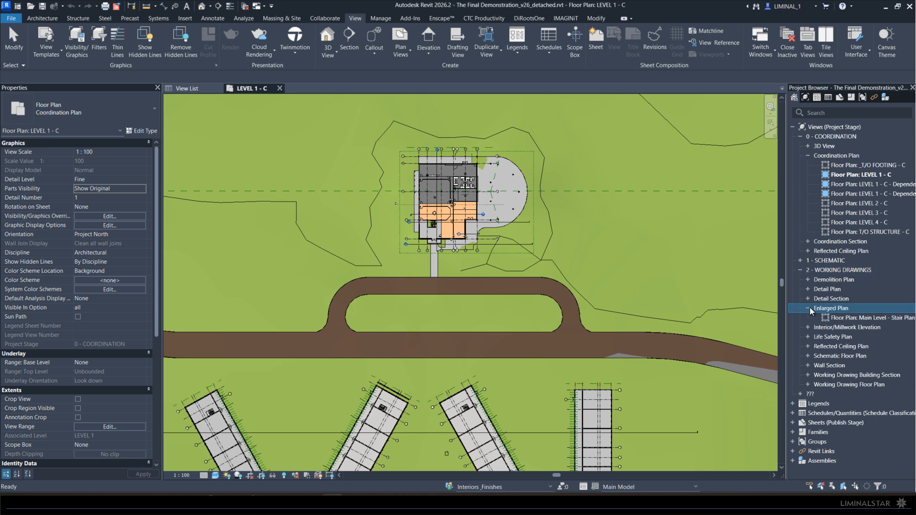
pyautogui.click(853, 316)
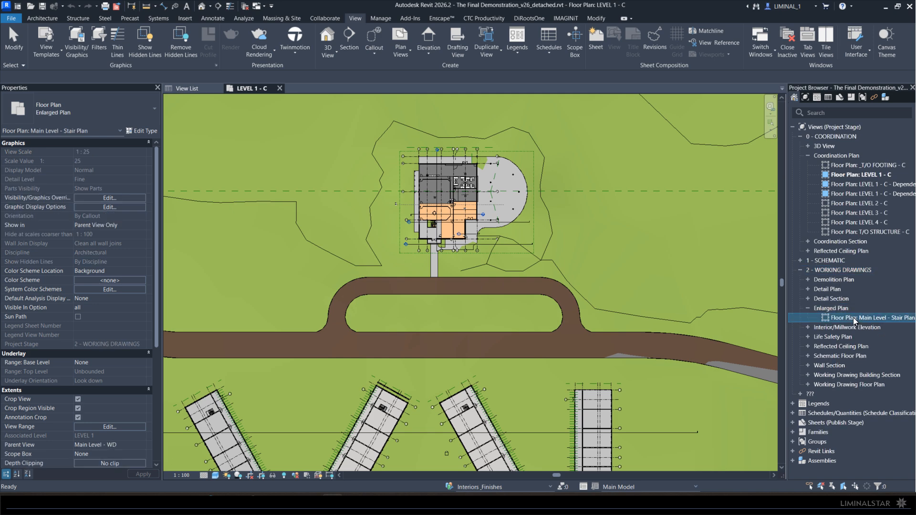
pyautogui.scroll(-5, 87, 344)
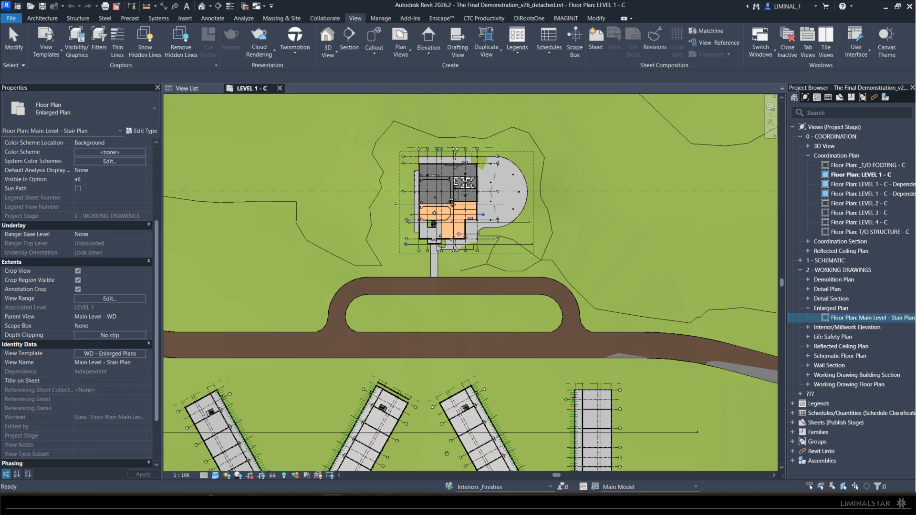
# Expand the Interior/Millwork Elevation group and inspect the view template and Project Stage properties of Elevation 1 - d.
pyautogui.click(830, 328)
pyautogui.click(808, 328)
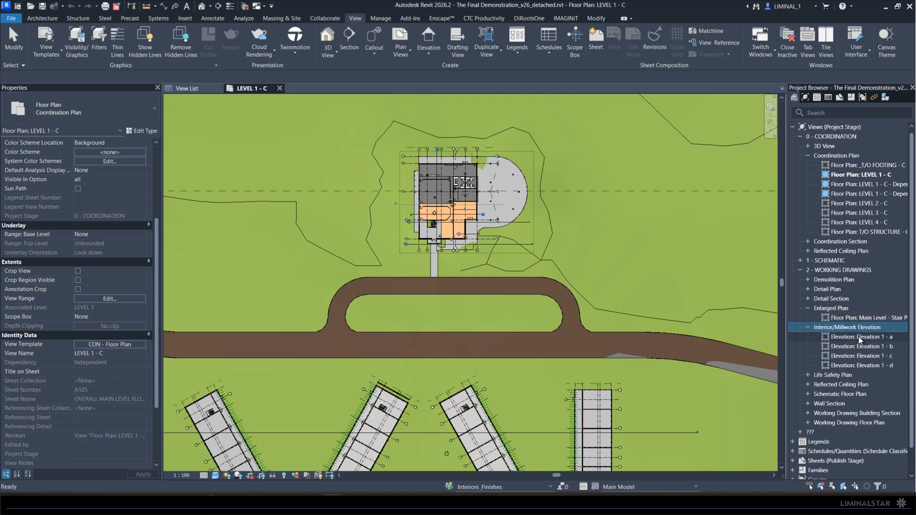
pyautogui.click(849, 365)
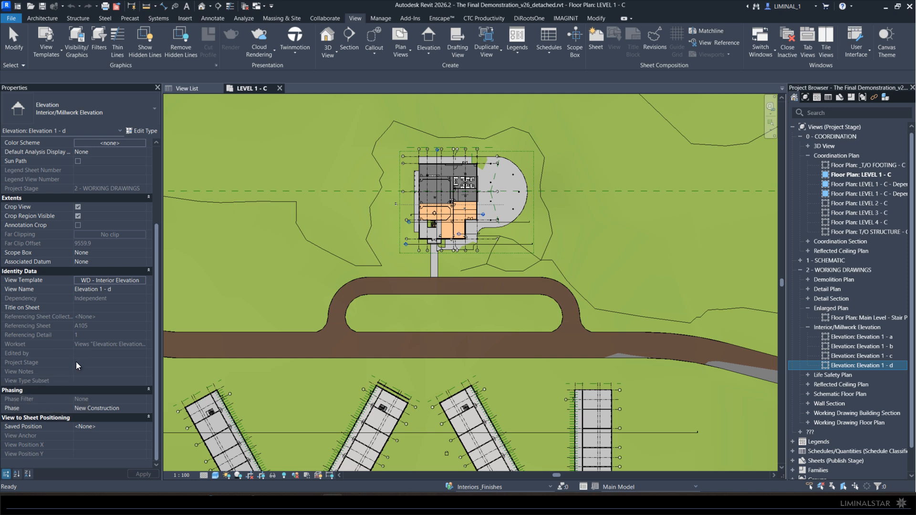
# Inspect both Project Stage entries in the project parameters list and leave the list without changes.
pyautogui.click(380, 18)
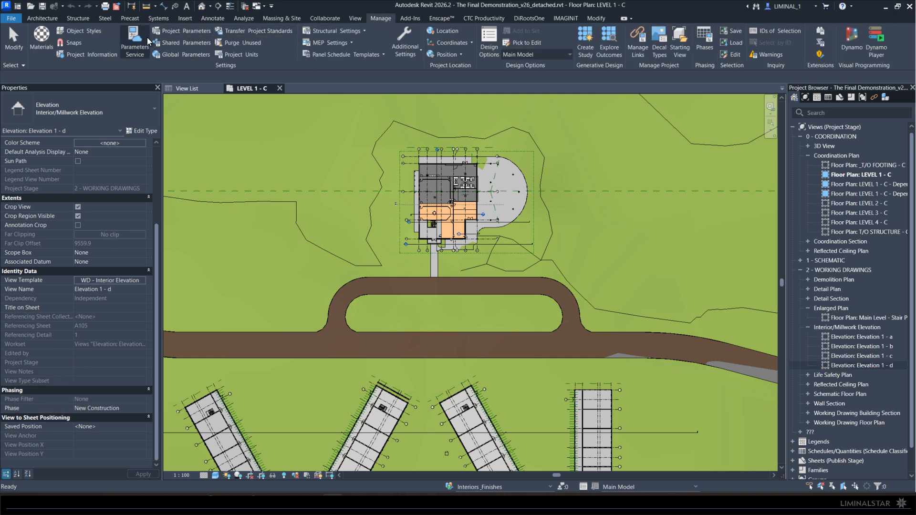
pyautogui.click(186, 31)
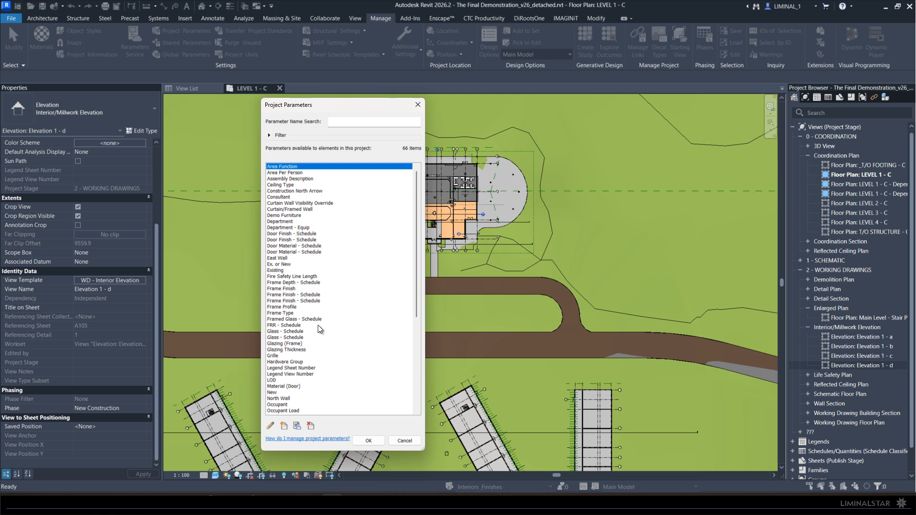
pyautogui.scroll(-7, 320, 329)
pyautogui.click(294, 308)
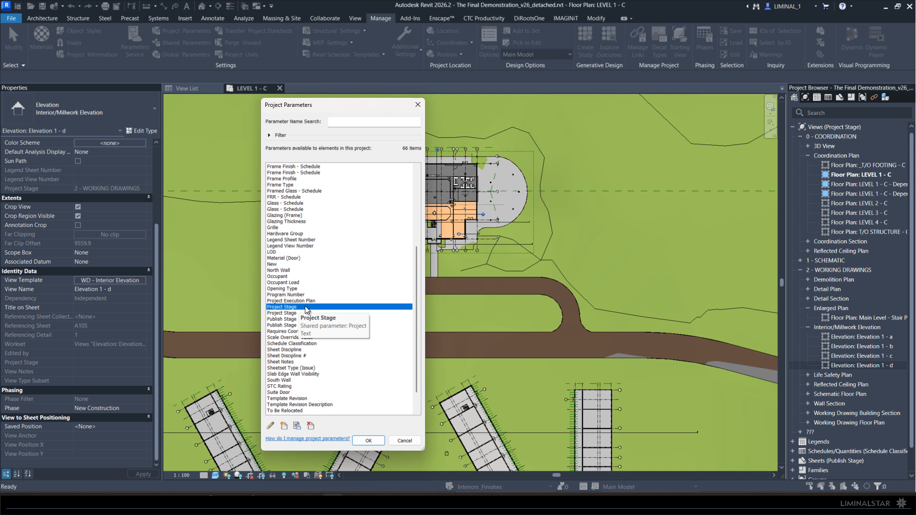
pyautogui.click(280, 314)
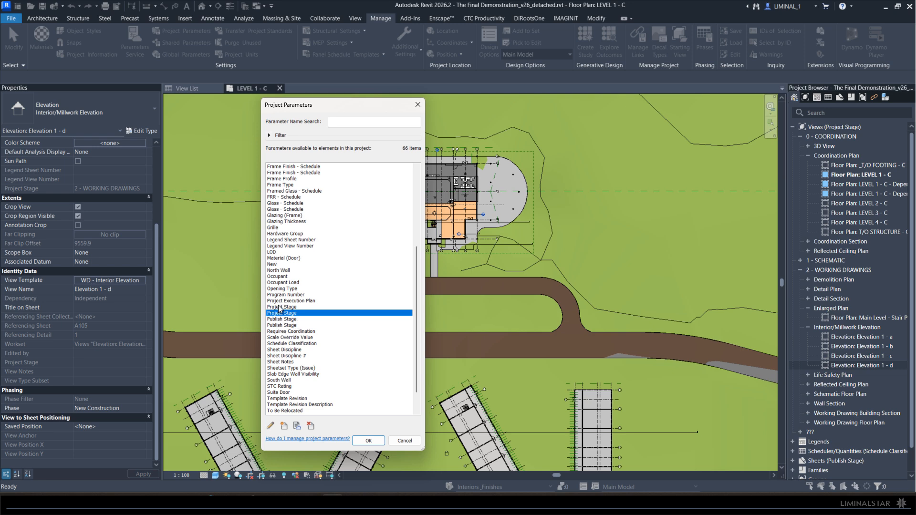
pyautogui.click(403, 440)
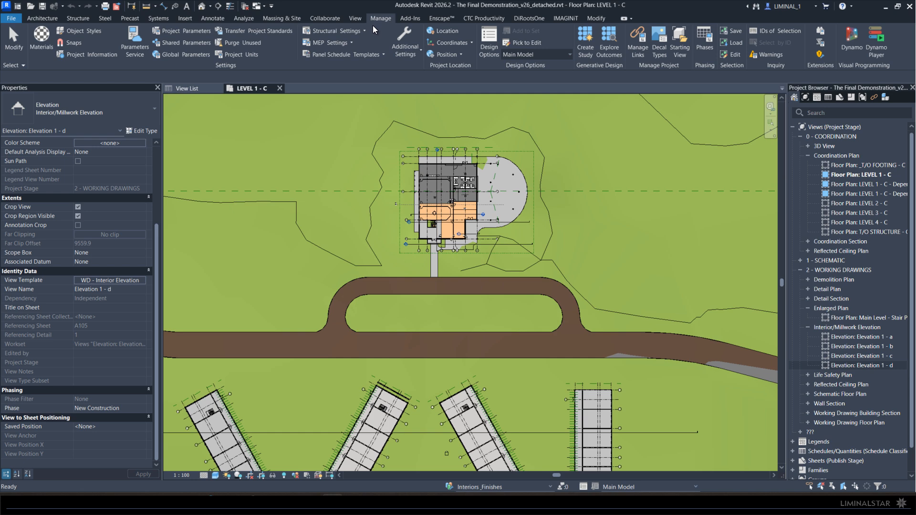
# Look at the source model choices in the IMAGINiT Model Updater and cancel the utility without transferring anything.
pyautogui.click(562, 20)
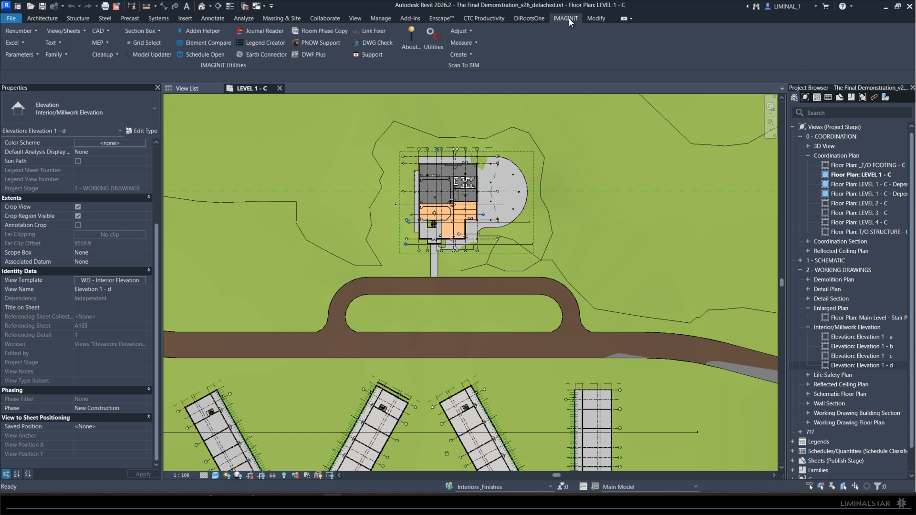
pyautogui.click(147, 56)
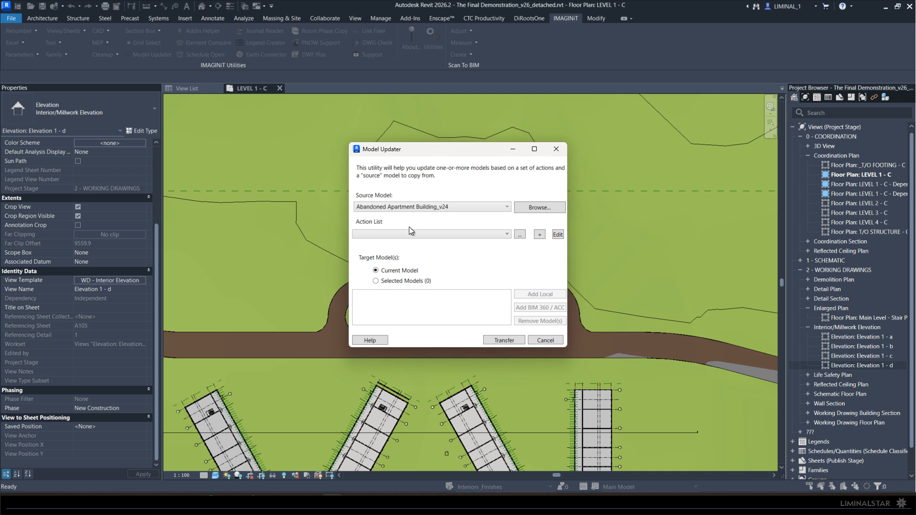
pyautogui.click(385, 206)
pyautogui.click(472, 207)
pyautogui.click(537, 340)
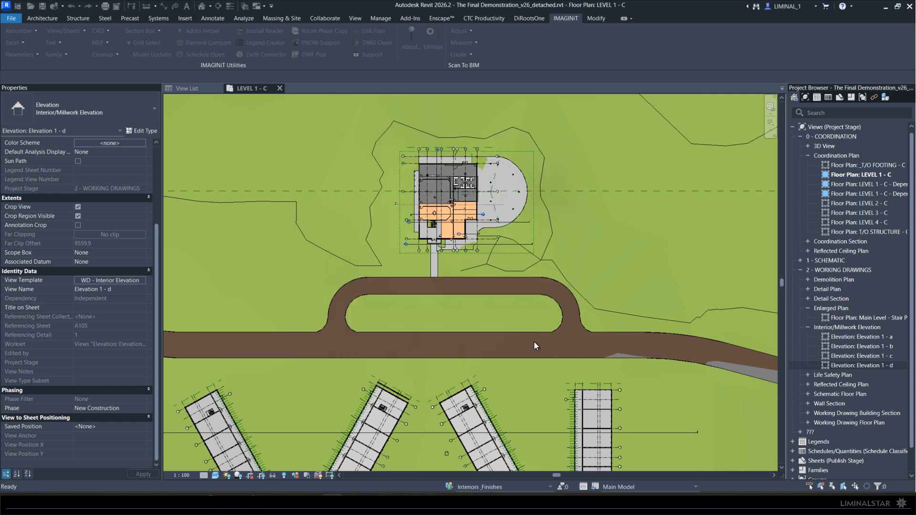
# Open the LIMINALSTAR - DD_CD ARCH_v24.rvt project from the Downloads folder, detached from central.
pyautogui.click(30, 6)
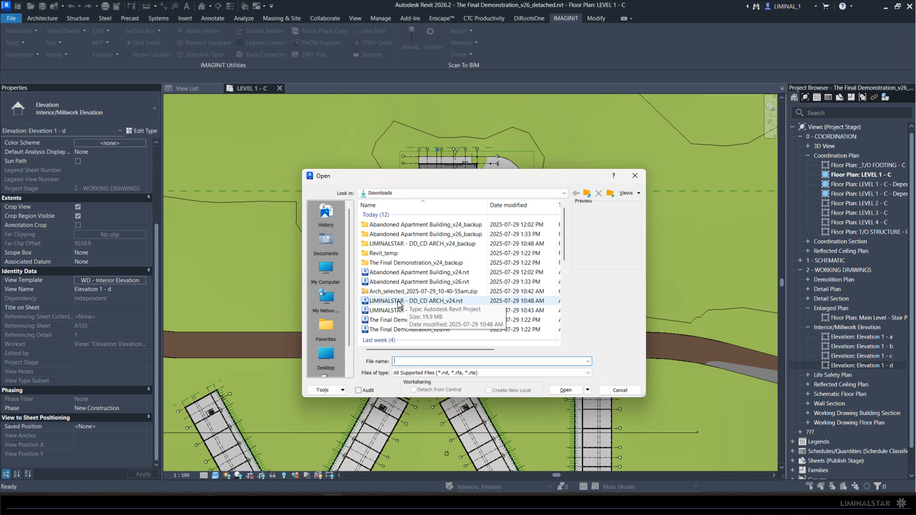
pyautogui.click(443, 302)
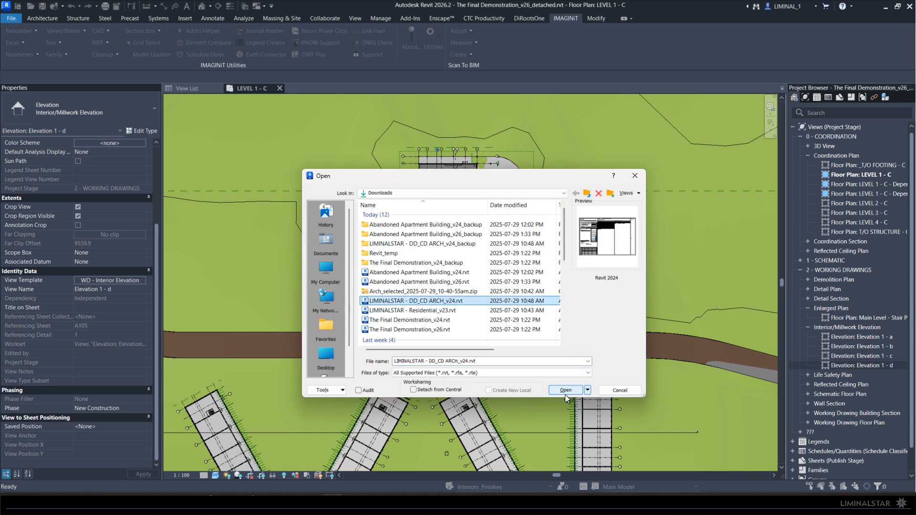
pyautogui.click(453, 390)
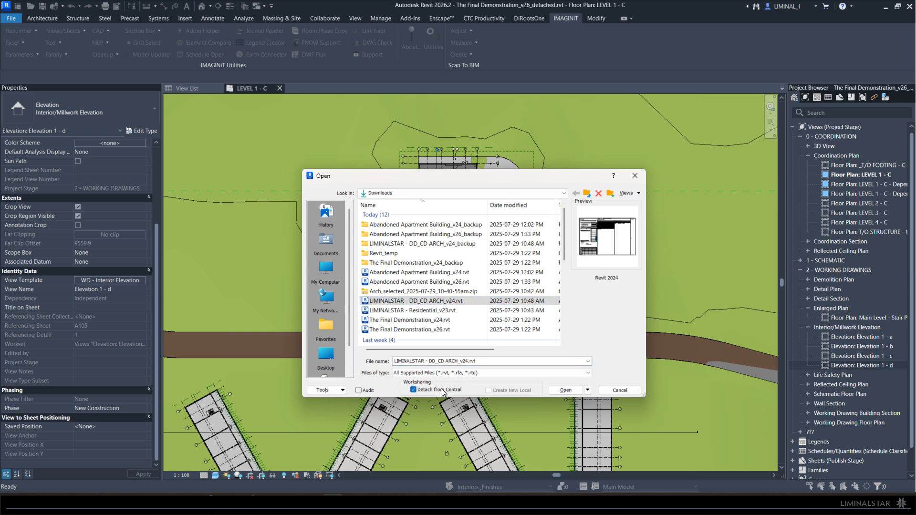
pyautogui.click(565, 391)
pyautogui.click(402, 240)
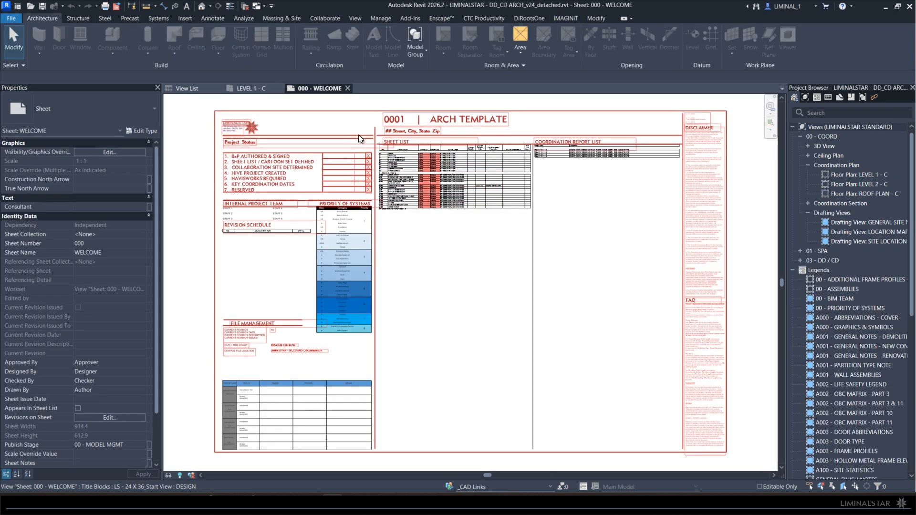
pyautogui.click(351, 19)
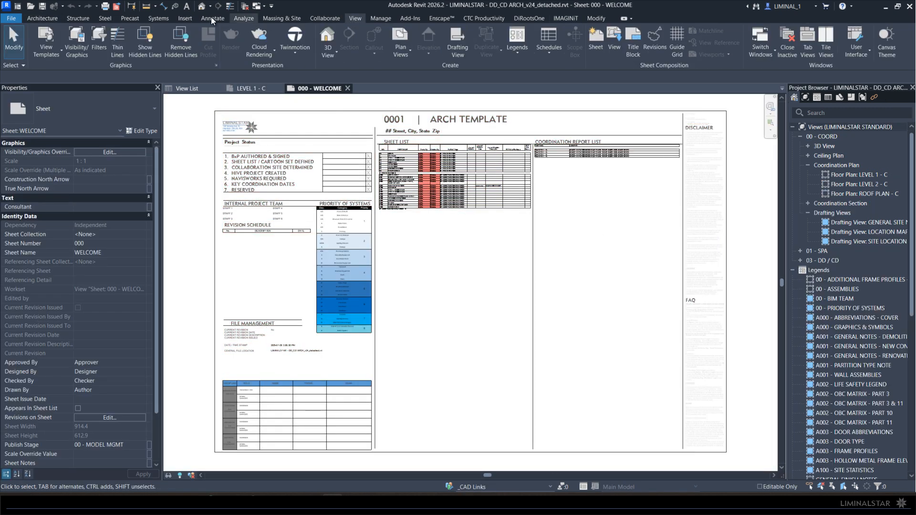
# Inspect the Project Stage settings of the SPA - Area Plan, DD/CD - Enlarged Plans and CD - Interior Elevation view templates, leaving them unchanged.
pyautogui.click(42, 56)
pyautogui.click(67, 110)
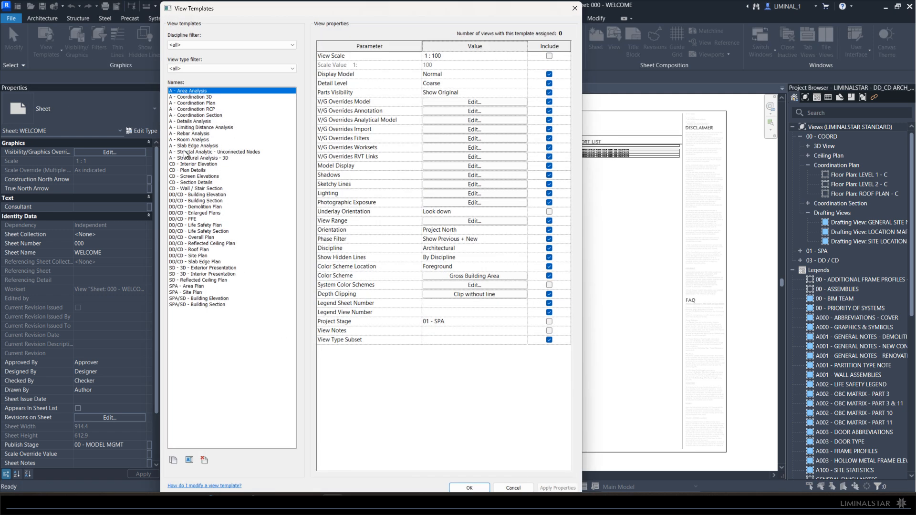
pyautogui.click(188, 286)
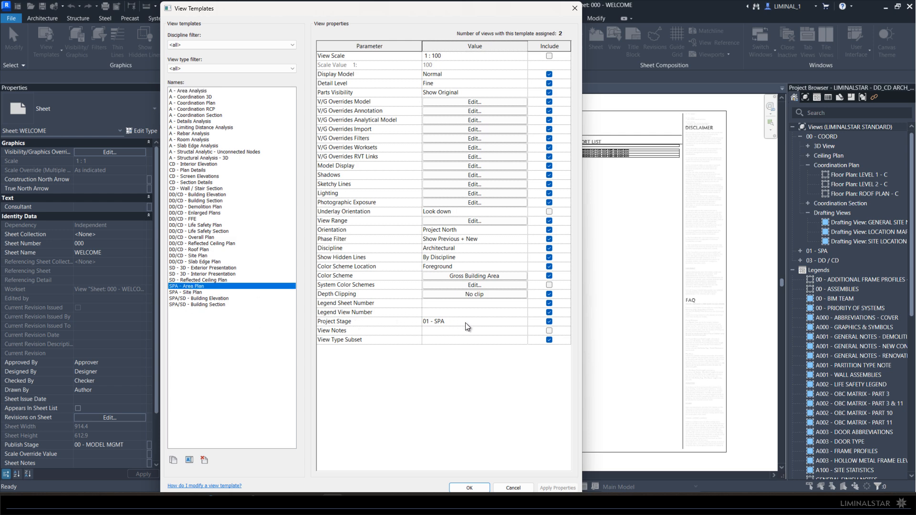
pyautogui.click(197, 213)
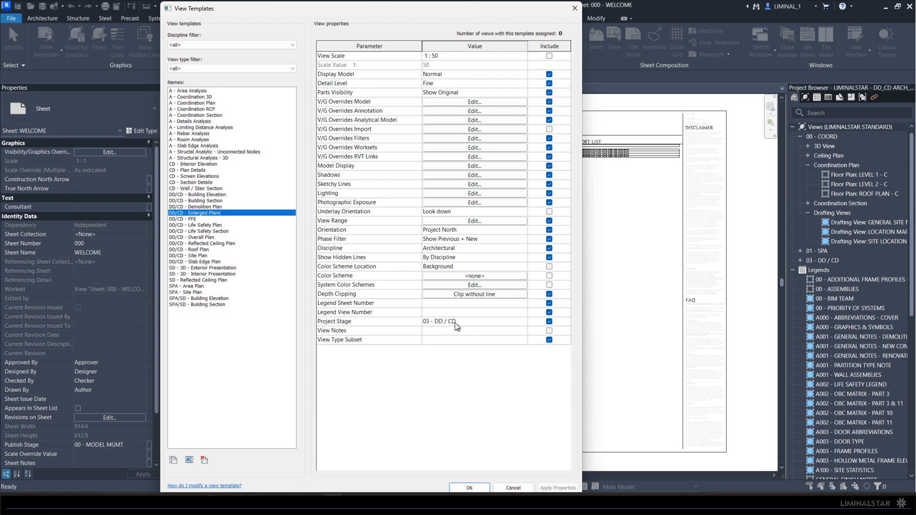
pyautogui.click(198, 164)
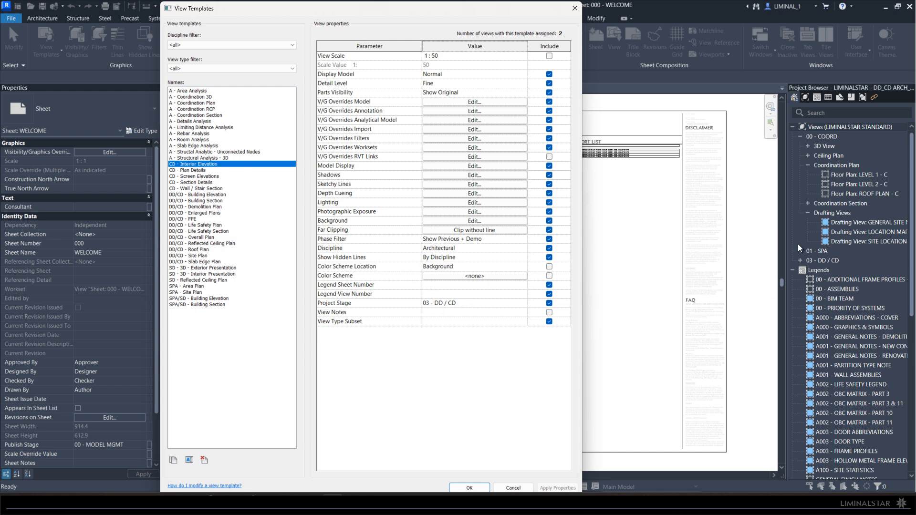
pyautogui.click(520, 487)
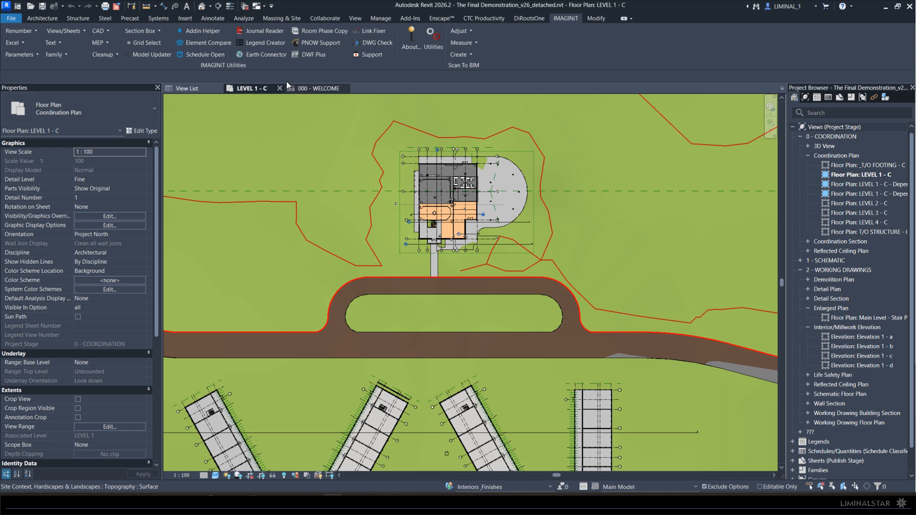
# Launch Model Updater in the demonstration project, set LIMINALSTAR - DD_CD ARCH_v24_detached as the source model, and start a new action list.
pyautogui.click(145, 55)
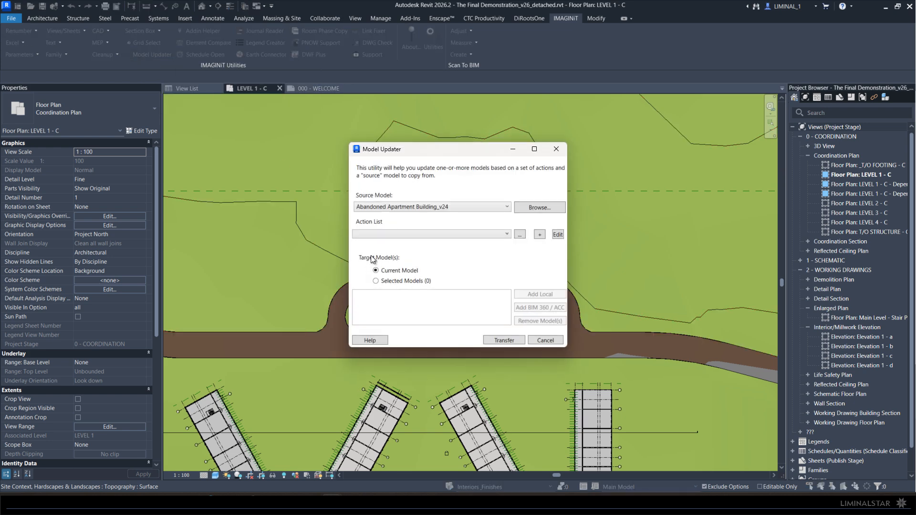
pyautogui.click(452, 208)
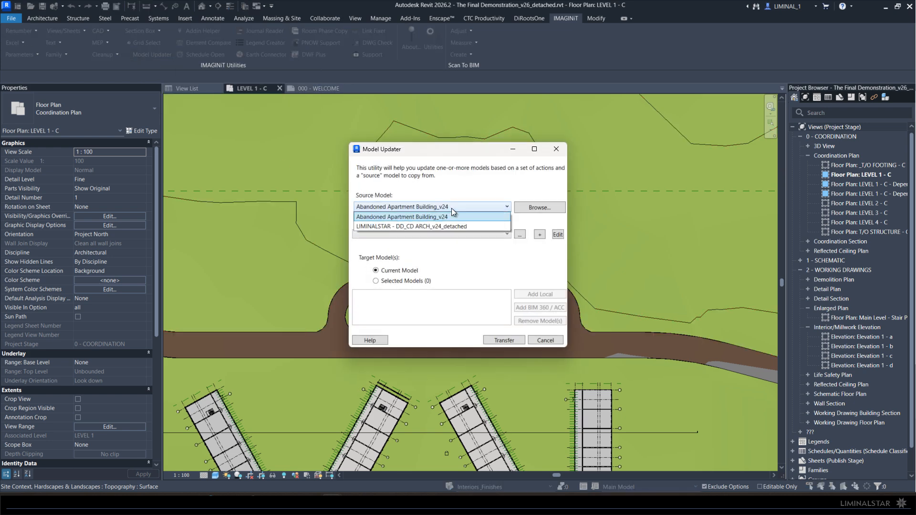
pyautogui.click(383, 227)
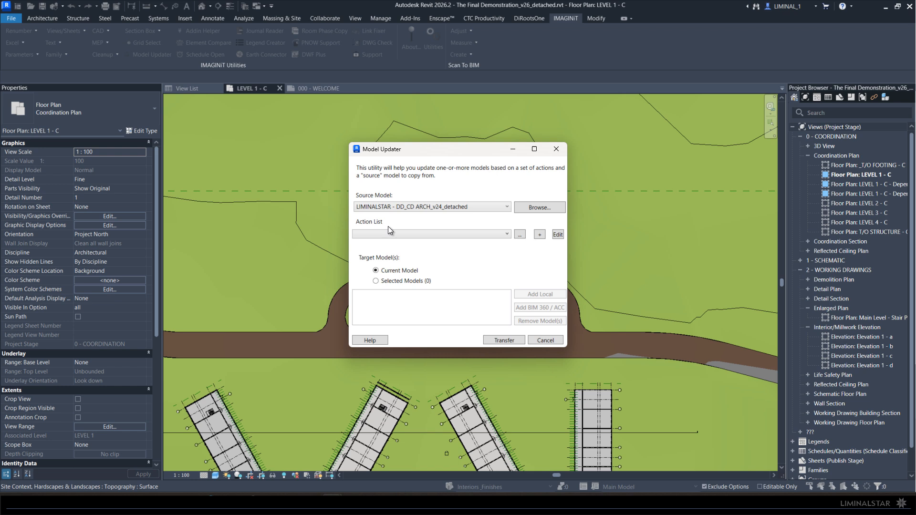
pyautogui.click(435, 234)
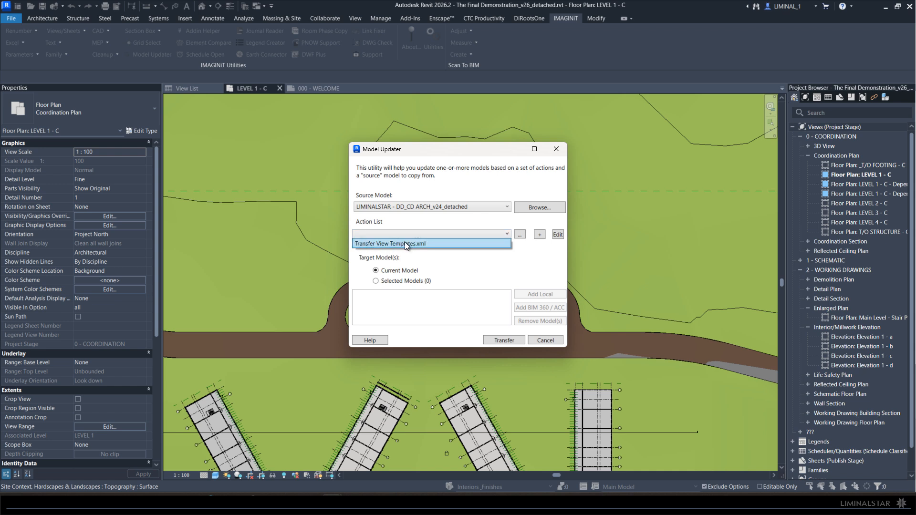
pyautogui.click(501, 244)
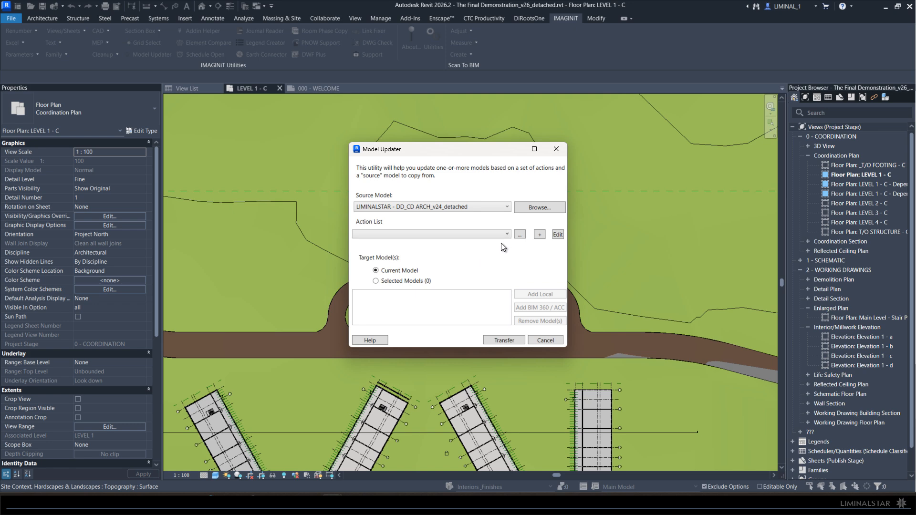
pyautogui.click(539, 234)
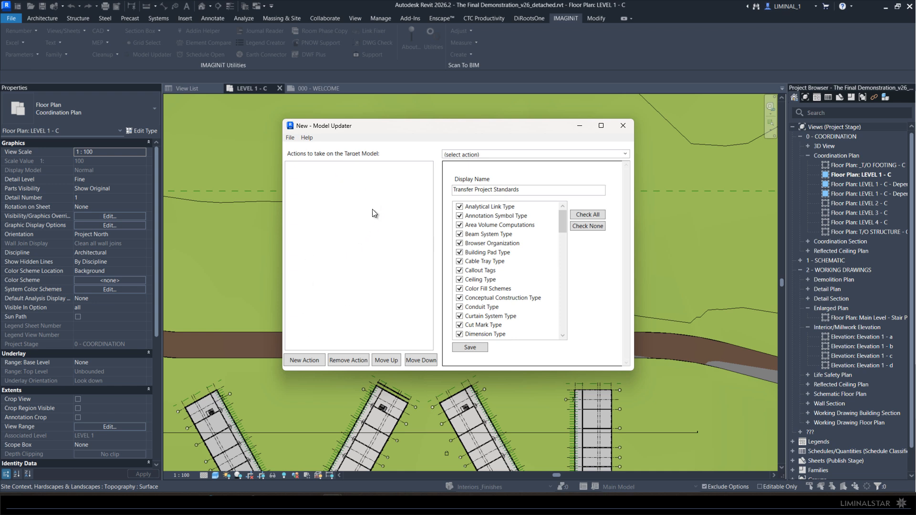
# Look through the categories offered by the Transfer Project Standards action.
pyautogui.click(477, 155)
pyautogui.click(625, 154)
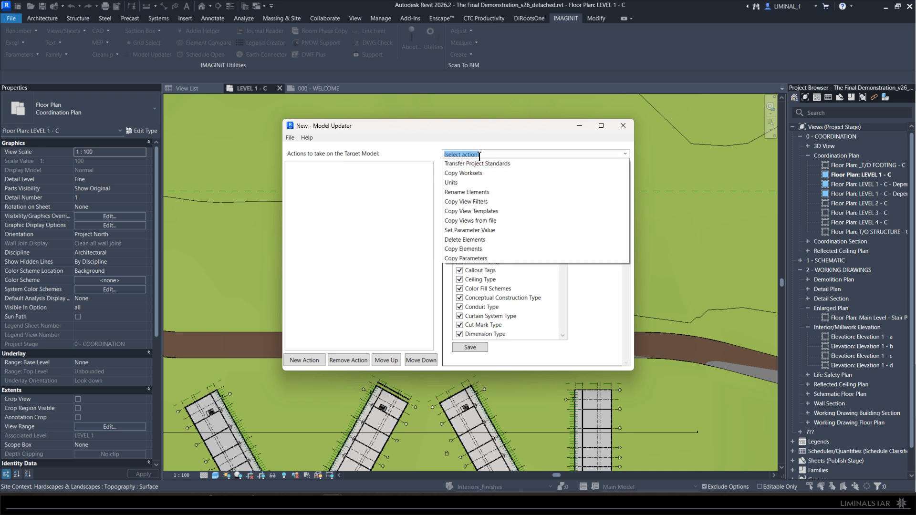
pyautogui.click(464, 165)
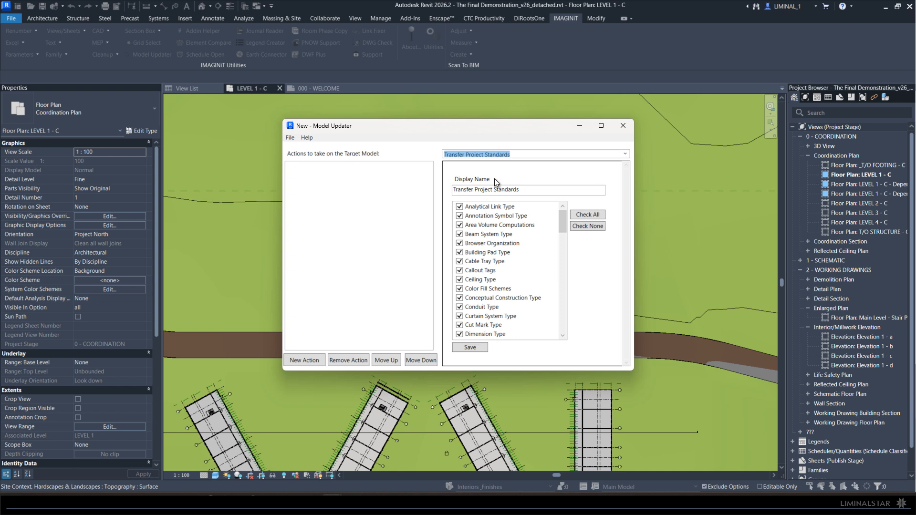
pyautogui.scroll(-7, 506, 272)
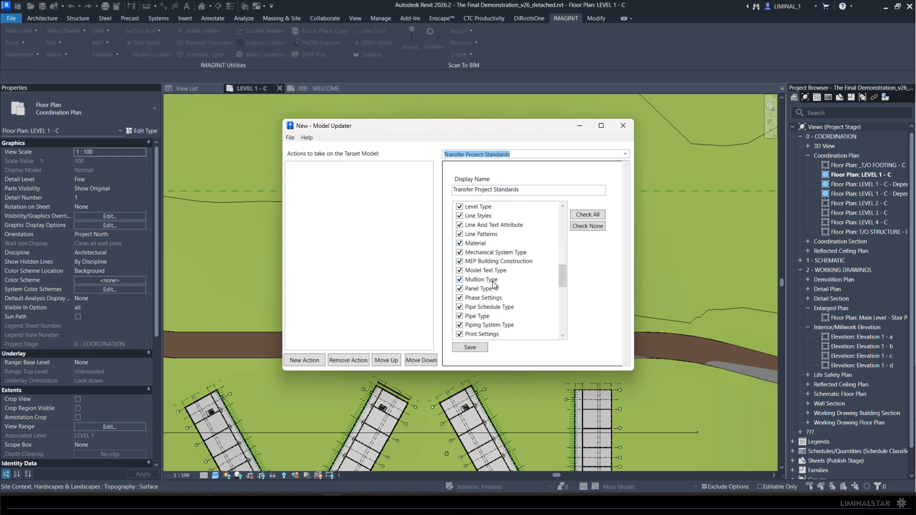
pyautogui.scroll(-8, 492, 280)
# Choose Copy View Templates as the action and set it to copy individually selected view templates.
pyautogui.click(619, 155)
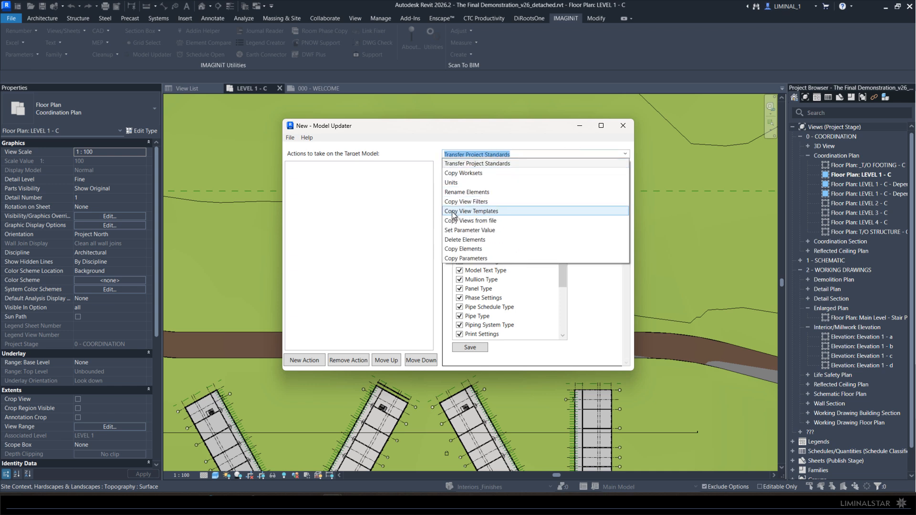
pyautogui.click(453, 212)
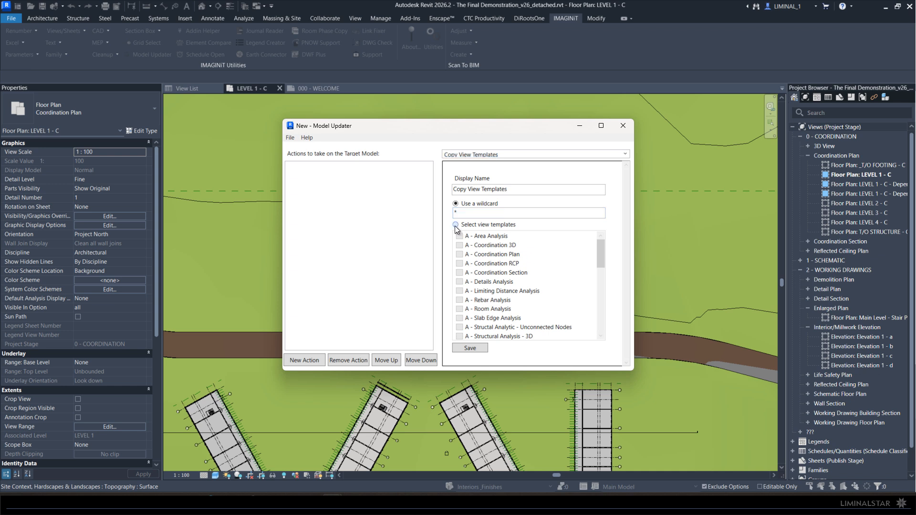
pyautogui.click(455, 225)
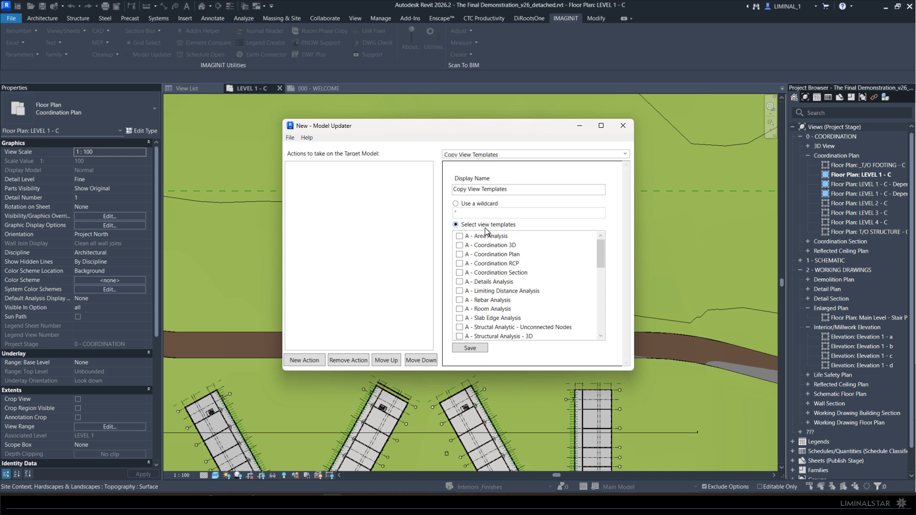
# Include every listed view template, from A - Area Analysis to SPA/SD - Building Section, and save the Copy View Templates action.
pyautogui.click(460, 236)
pyautogui.click(460, 245)
pyautogui.click(459, 254)
pyautogui.click(460, 263)
pyautogui.click(460, 272)
pyautogui.click(460, 281)
pyautogui.click(459, 290)
pyautogui.click(459, 300)
pyautogui.click(459, 308)
pyautogui.click(460, 318)
pyautogui.scroll(-3, 459, 318)
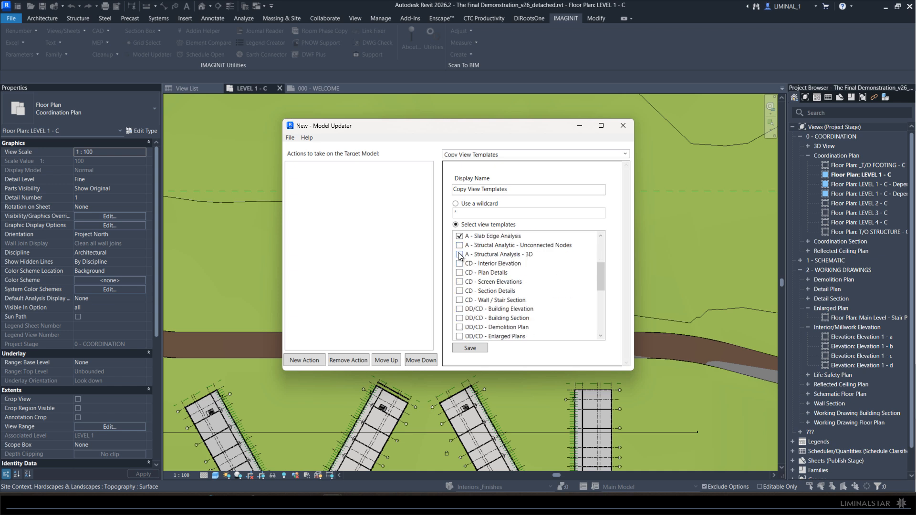
pyautogui.click(460, 244)
pyautogui.click(459, 254)
pyautogui.click(459, 263)
pyautogui.click(460, 272)
pyautogui.click(459, 281)
pyautogui.click(460, 290)
pyautogui.click(460, 300)
pyautogui.click(459, 308)
pyautogui.click(460, 318)
pyautogui.click(459, 326)
pyautogui.scroll(-2, 461, 327)
pyautogui.click(459, 282)
pyautogui.click(459, 290)
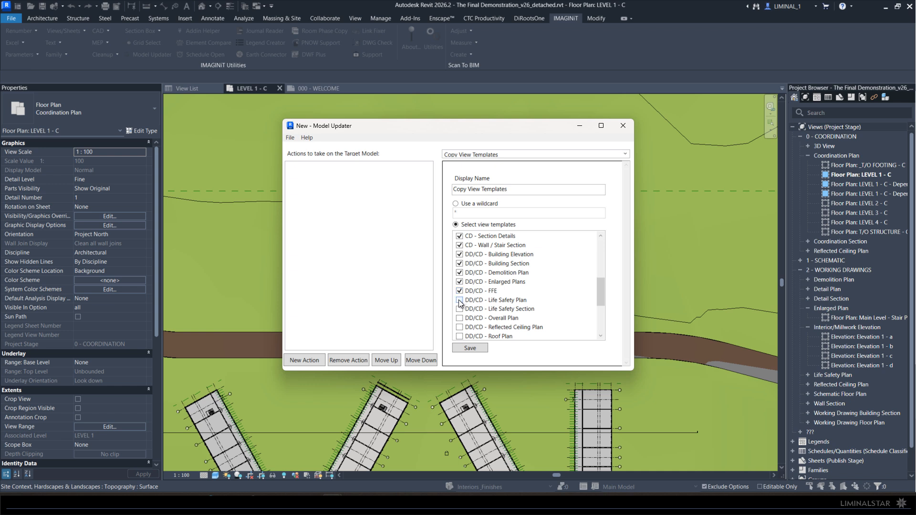
pyautogui.click(459, 300)
pyautogui.click(460, 309)
pyautogui.click(460, 318)
pyautogui.click(459, 327)
pyautogui.scroll(-1, 460, 336)
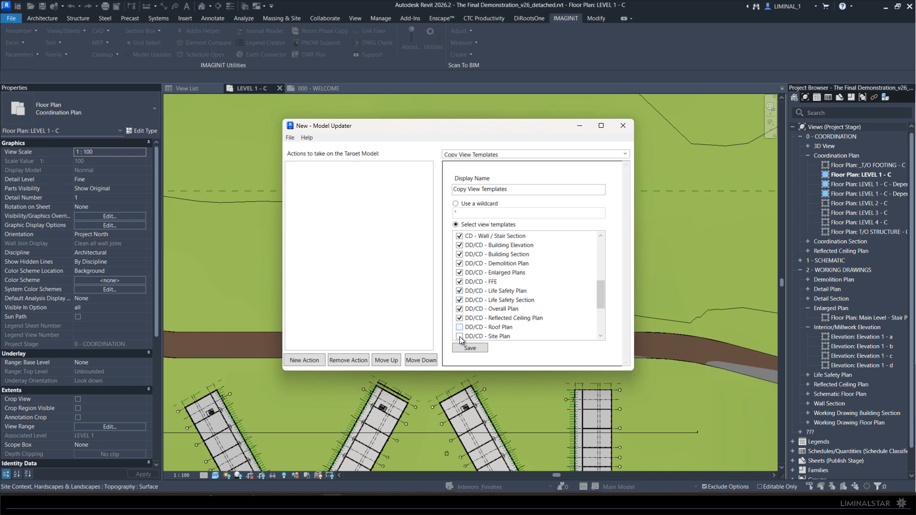
pyautogui.scroll(-3, 472, 307)
pyautogui.click(459, 245)
pyautogui.click(460, 254)
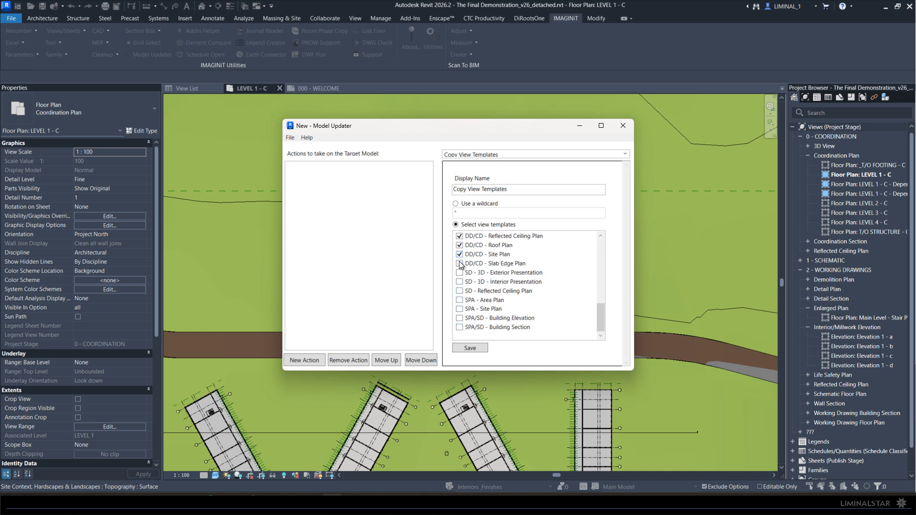
pyautogui.click(460, 264)
pyautogui.click(459, 272)
pyautogui.click(459, 281)
pyautogui.click(459, 291)
pyautogui.click(459, 300)
pyautogui.click(460, 309)
pyautogui.click(460, 318)
pyautogui.click(459, 326)
pyautogui.click(473, 348)
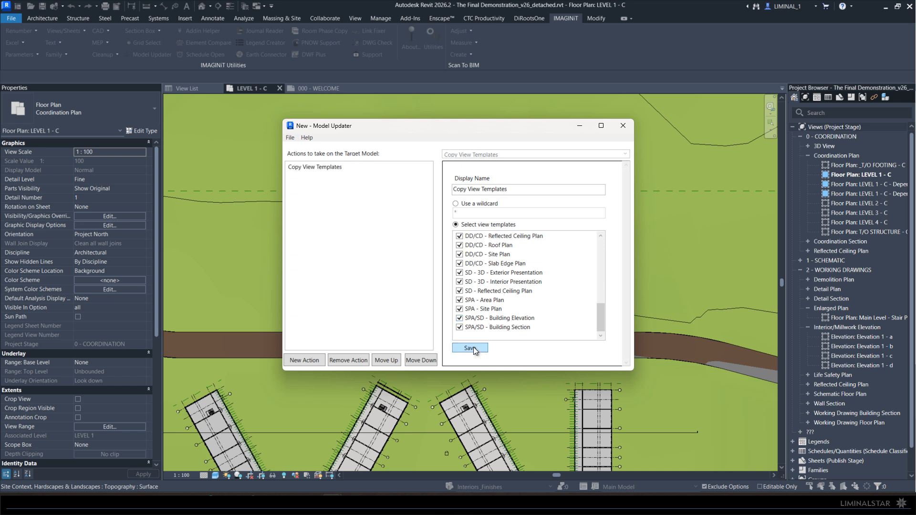
# Save the action list as Transfer View Templates.xml in the Downloads folder, replacing the existing file, and close the action editor.
pyautogui.click(306, 167)
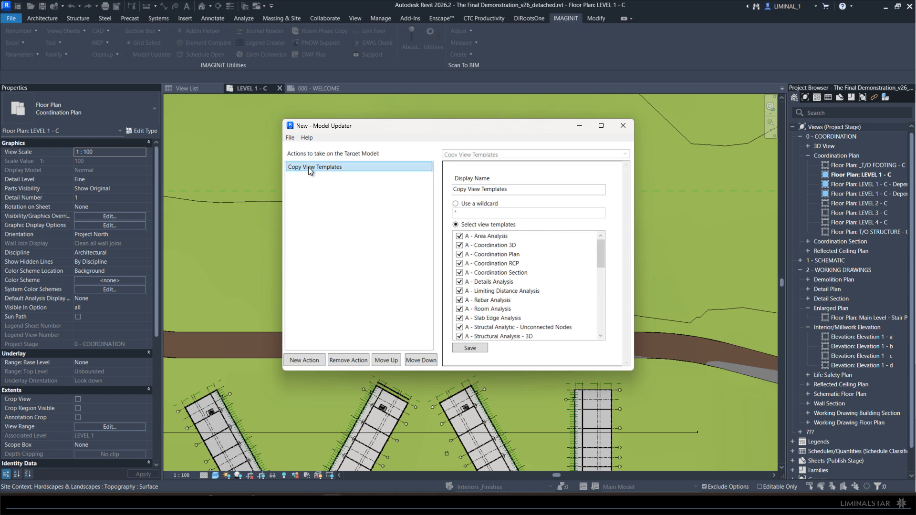
pyautogui.click(290, 138)
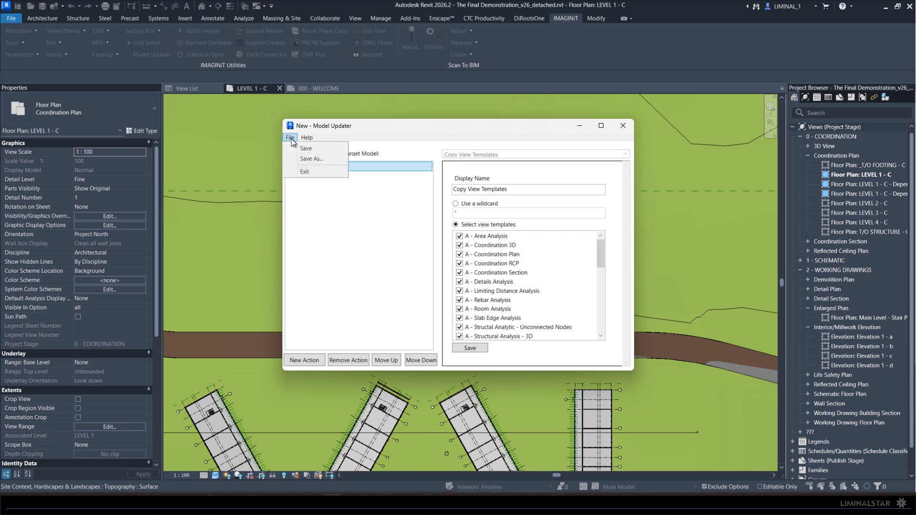
pyautogui.click(308, 158)
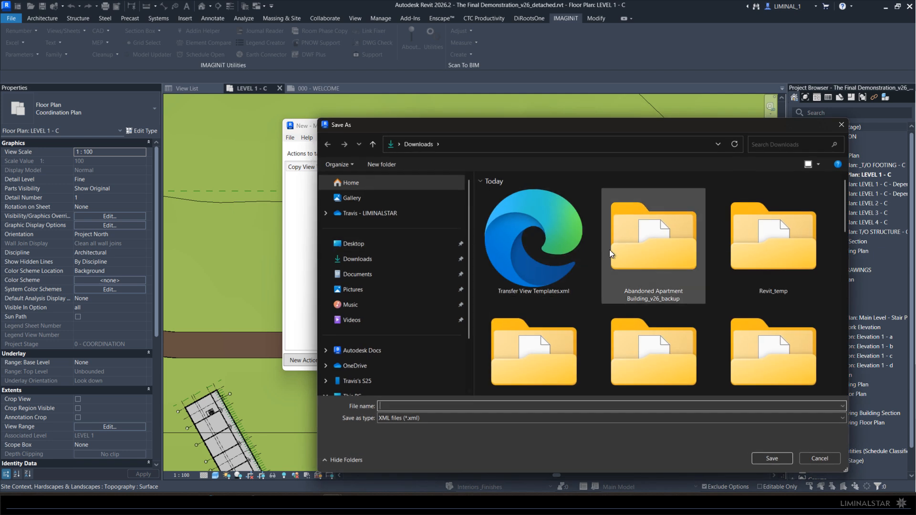
pyautogui.click(541, 222)
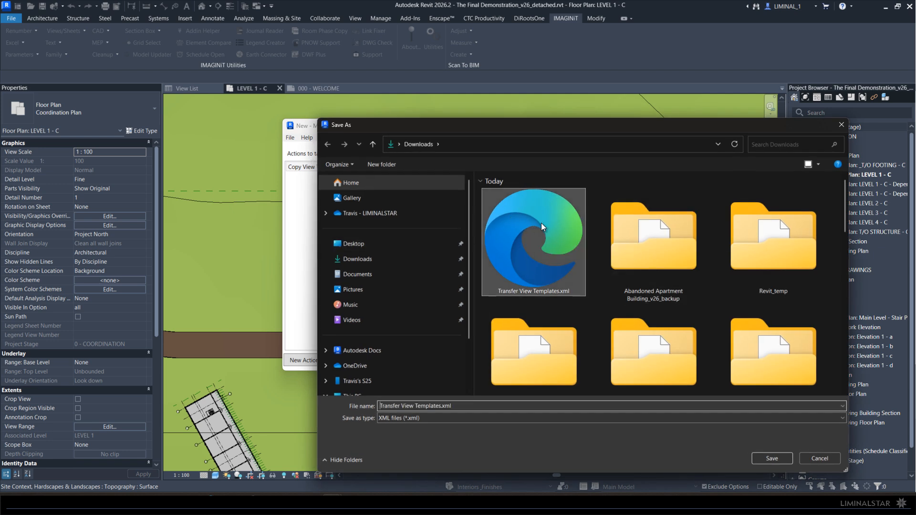
pyautogui.click(771, 457)
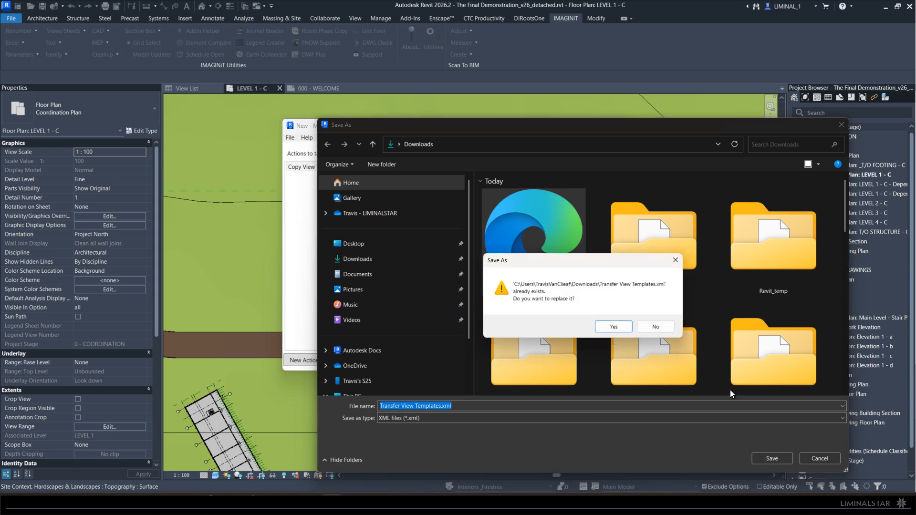
pyautogui.click(613, 329)
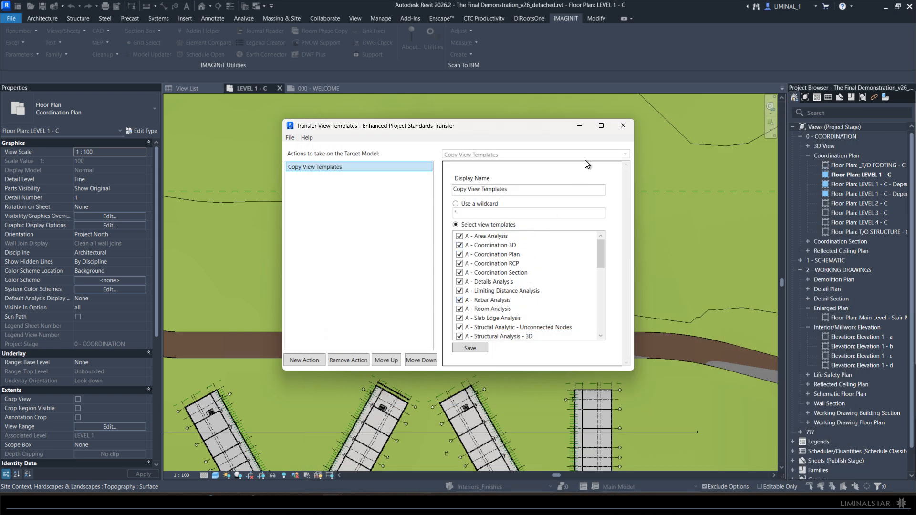
pyautogui.click(622, 127)
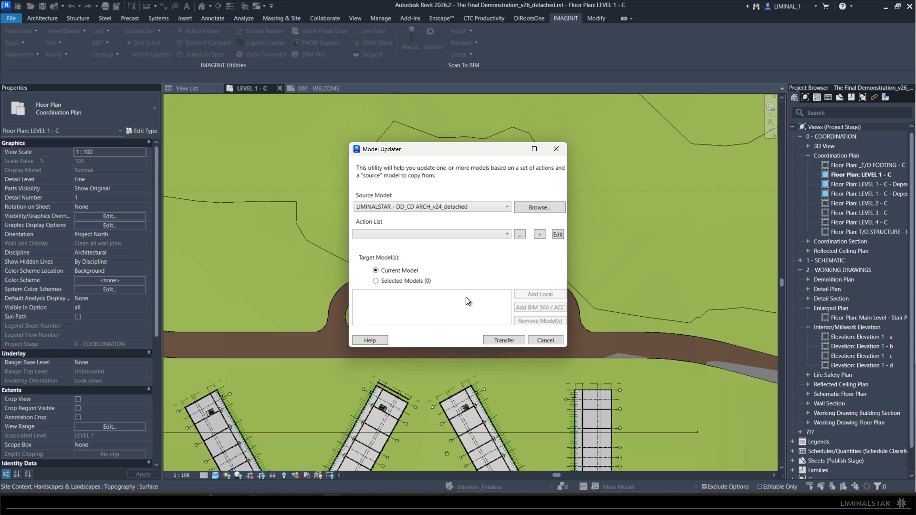
# Look at the local file choices for multiple target models, cancel the file selection, and restore Current Model as the target.
pyautogui.click(388, 281)
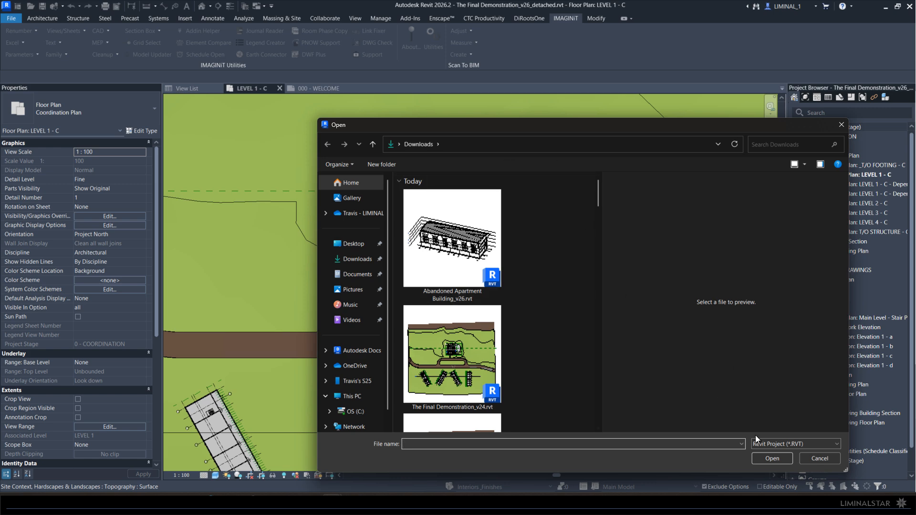
pyautogui.click(808, 456)
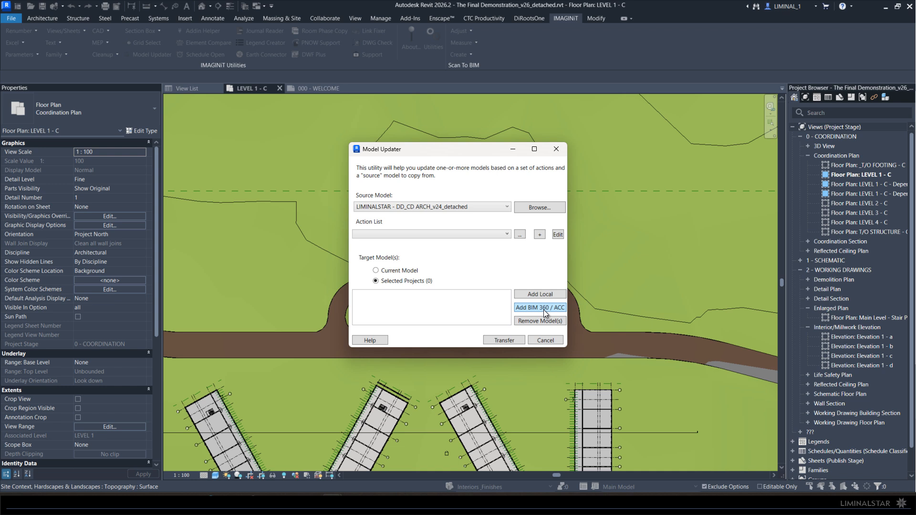
pyautogui.click(389, 271)
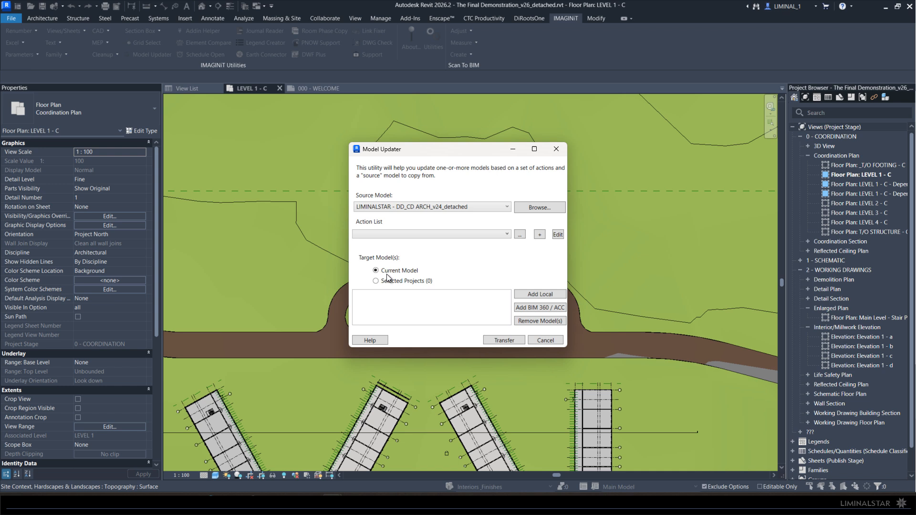
# Transfer the view templates into the current model, expand the results for The Final Demonstration_v26_detached, and close the results.
pyautogui.click(504, 340)
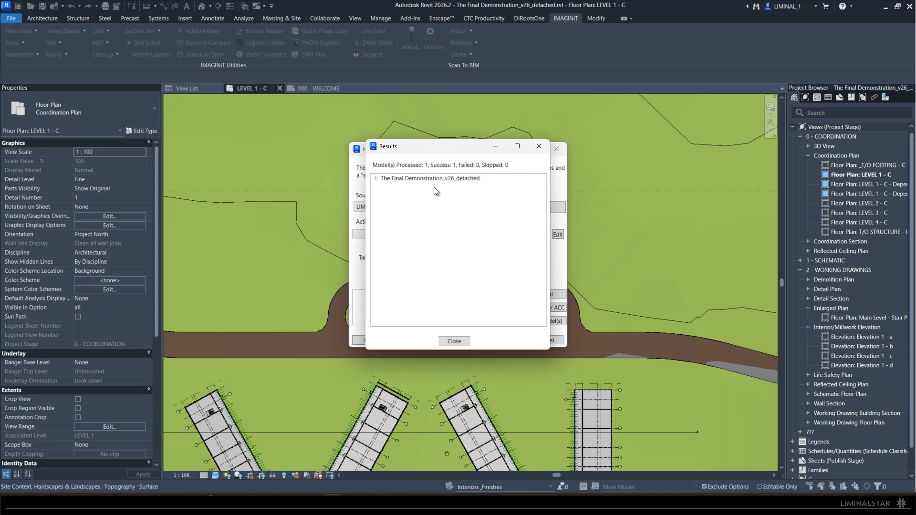
pyautogui.click(376, 178)
pyautogui.click(454, 341)
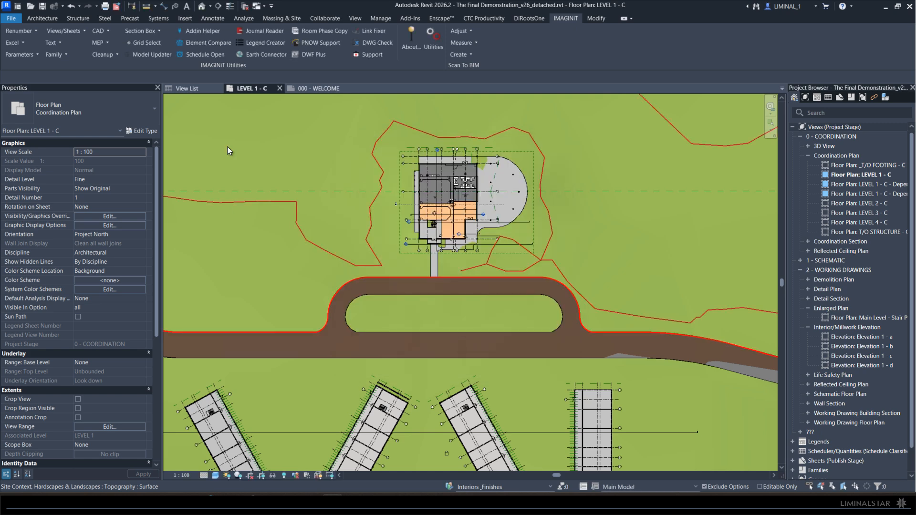
# Open the view template manager and compare the settings of A - Coordination Plan, A - Coordination Section_original and DD/CD - Life Safety Section.
pyautogui.click(355, 18)
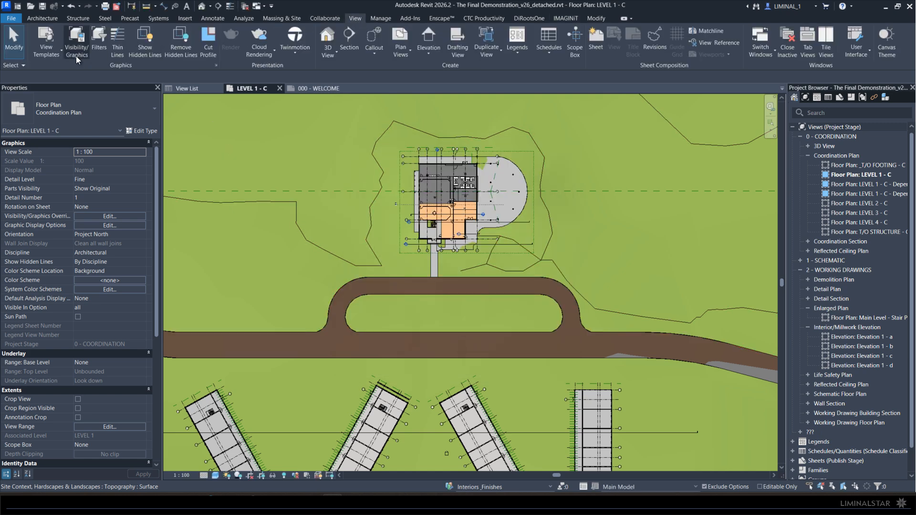
pyautogui.click(42, 58)
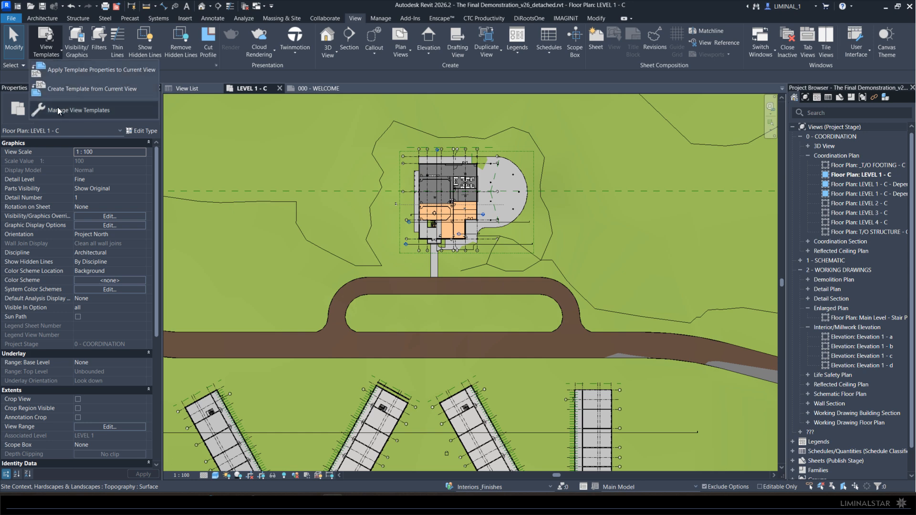
pyautogui.click(75, 105)
pyautogui.moveTo(292, 120); pyautogui.dragTo(302, 89)
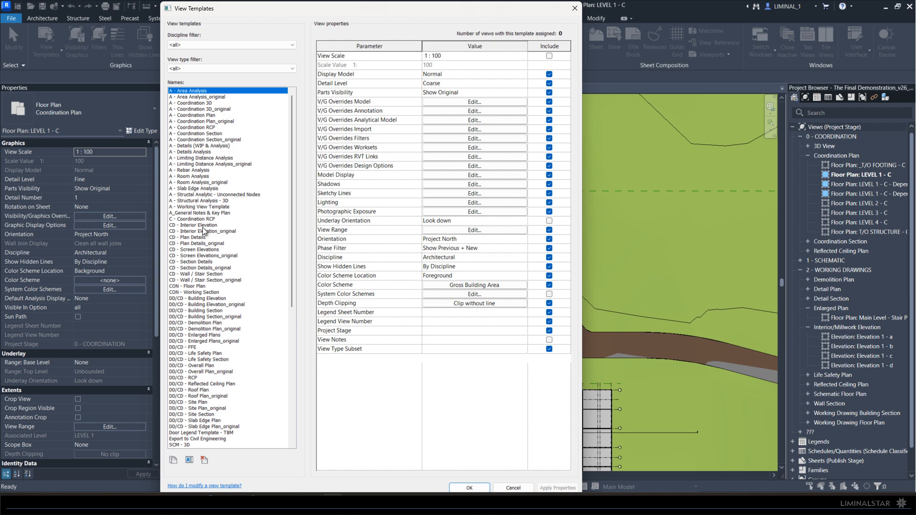
pyautogui.click(196, 121)
pyautogui.click(195, 115)
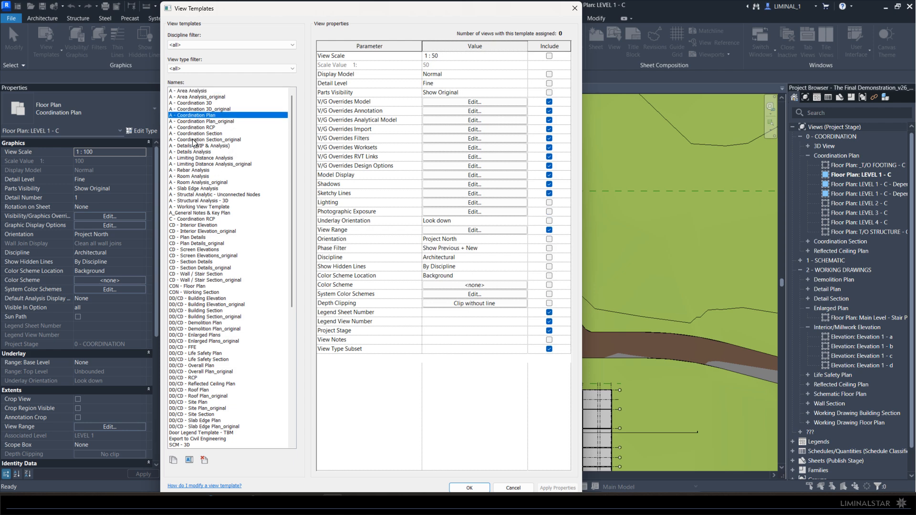
pyautogui.click(195, 139)
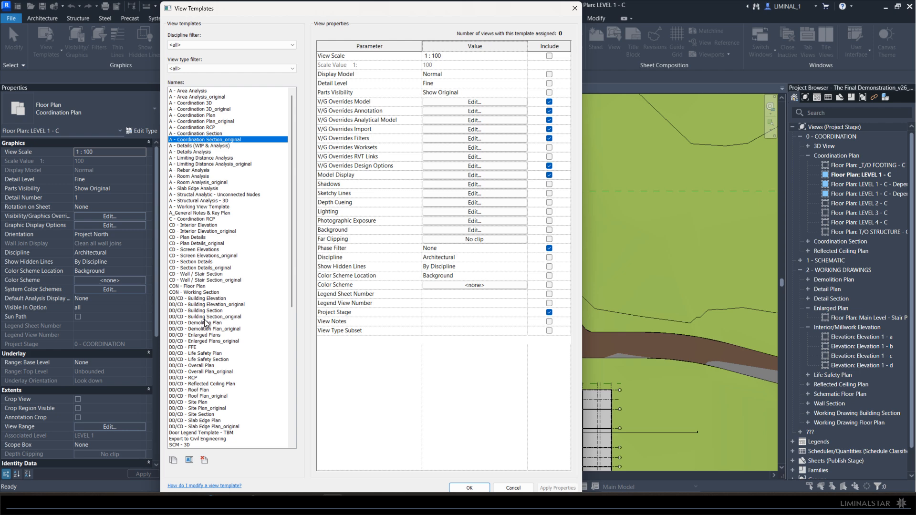
pyautogui.click(199, 359)
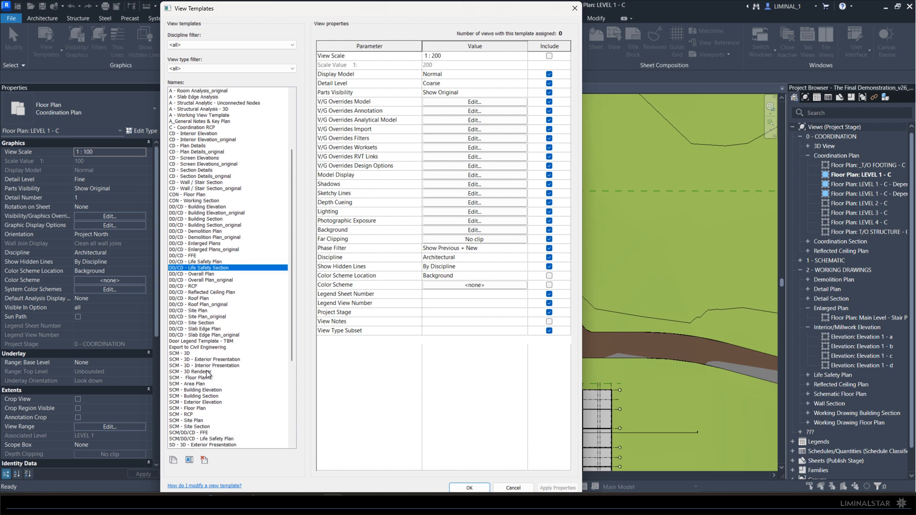
pyautogui.scroll(-10, 204, 377)
# Review the WD - Enlarged Plans, Exterior Elevation and Floor Plan templates, check the Floor Plan's Project Stage choices, and close without changes.
pyautogui.click(196, 384)
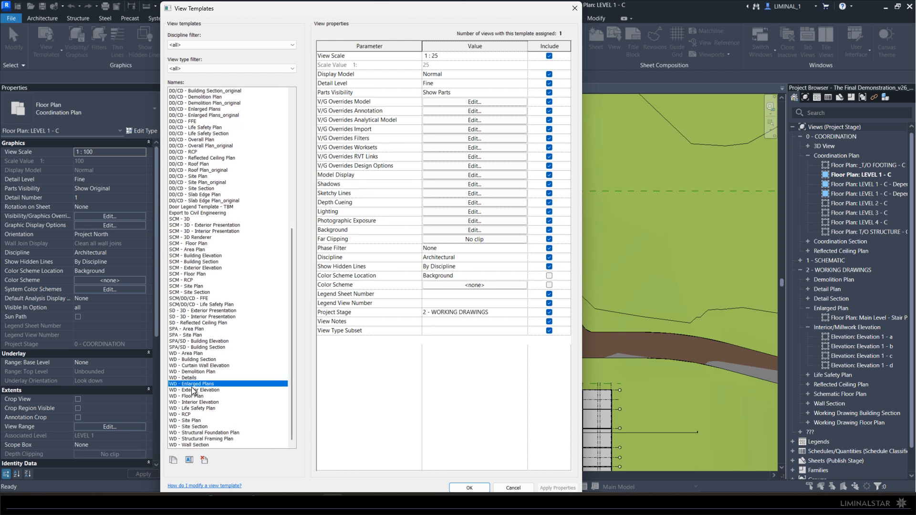
pyautogui.click(195, 390)
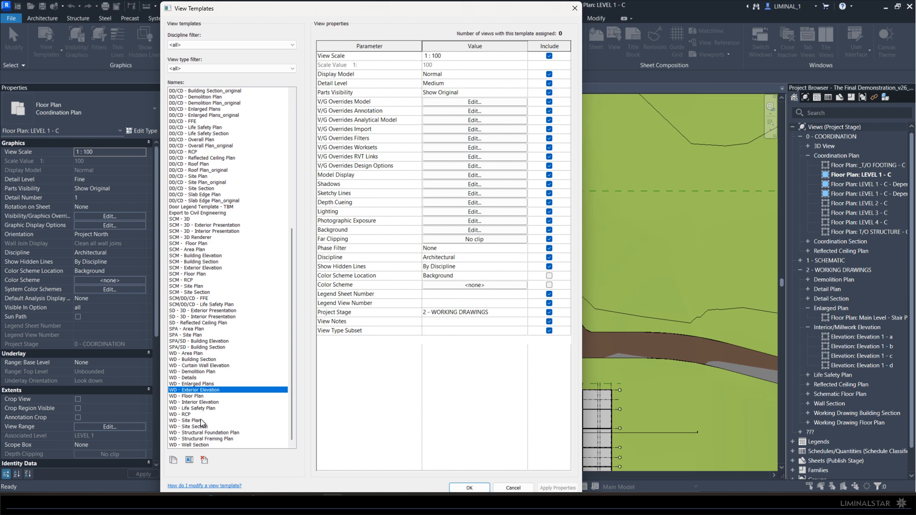
pyautogui.click(197, 396)
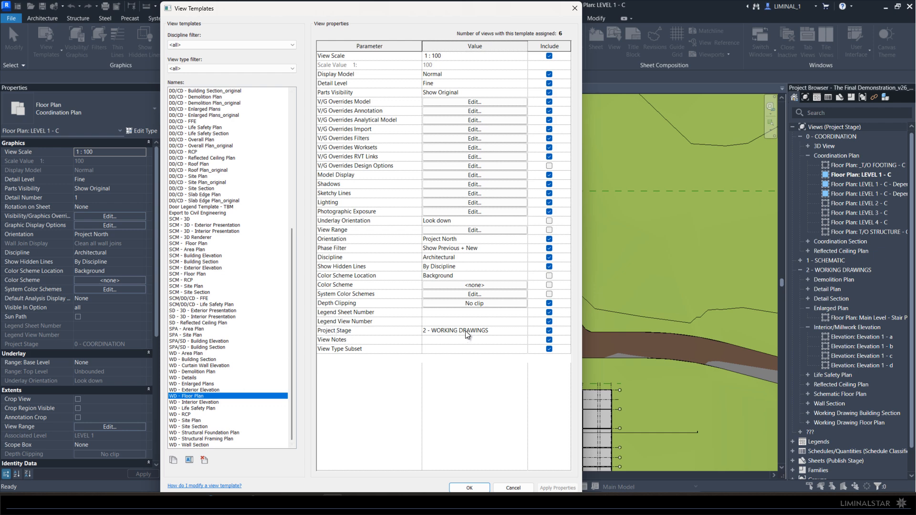
pyautogui.click(523, 332)
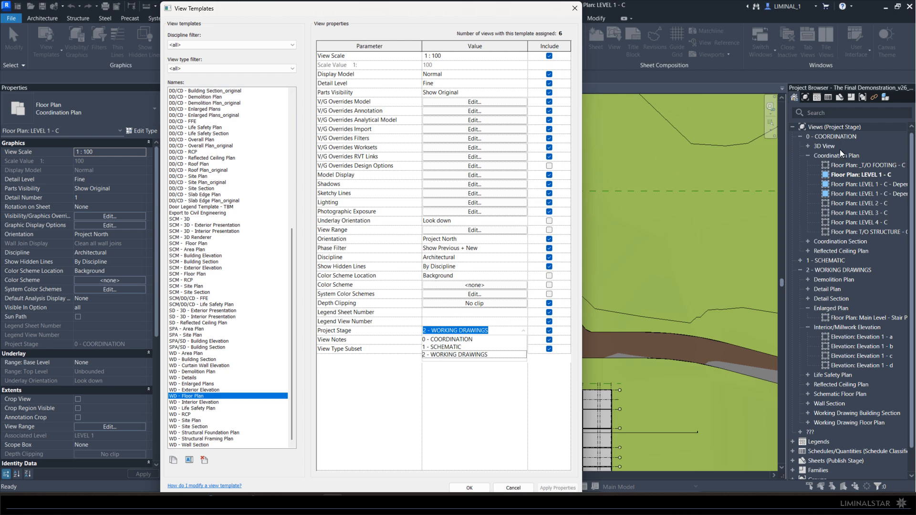
pyautogui.click(511, 486)
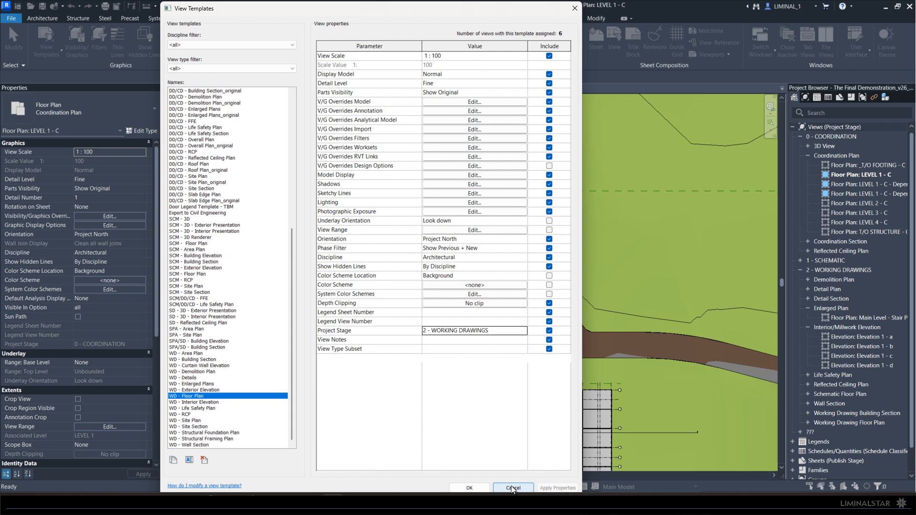
pyautogui.click(511, 486)
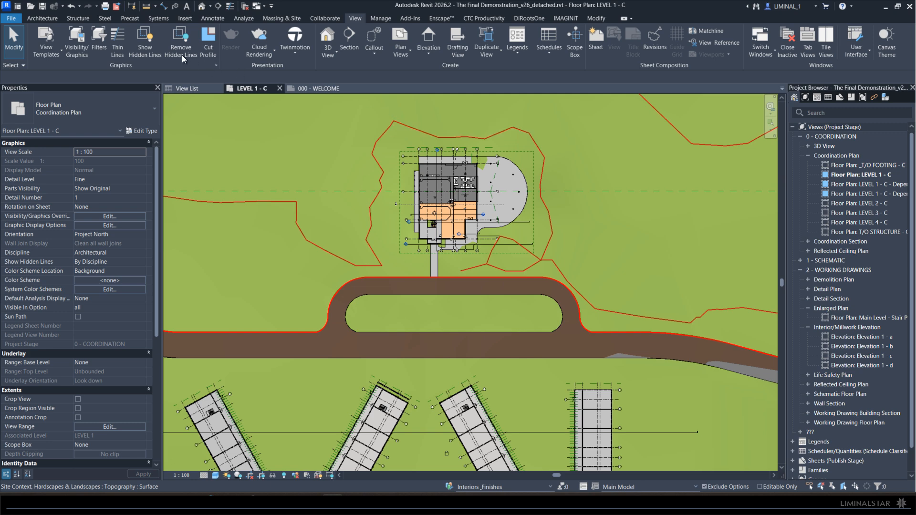
# Delete the second Project Stage entry, the non-shared one, from the project parameters and accept the changes.
pyautogui.click(381, 18)
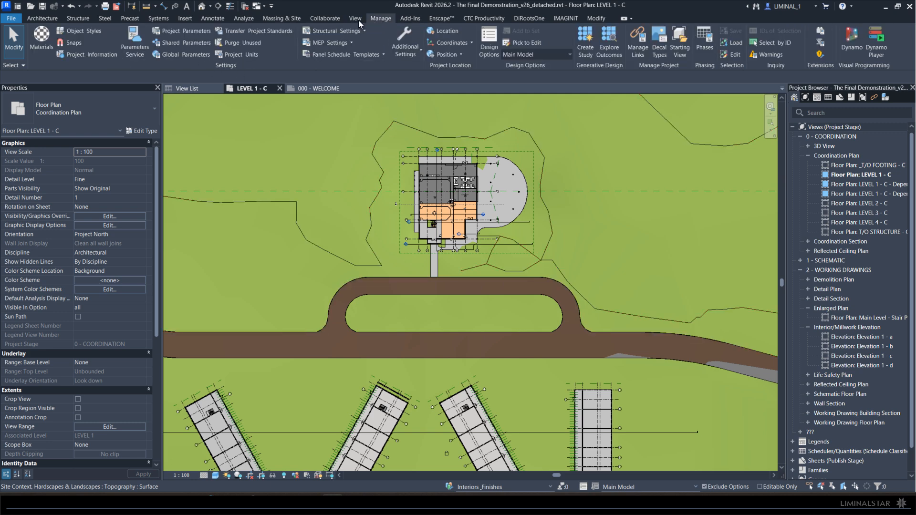
pyautogui.click(173, 31)
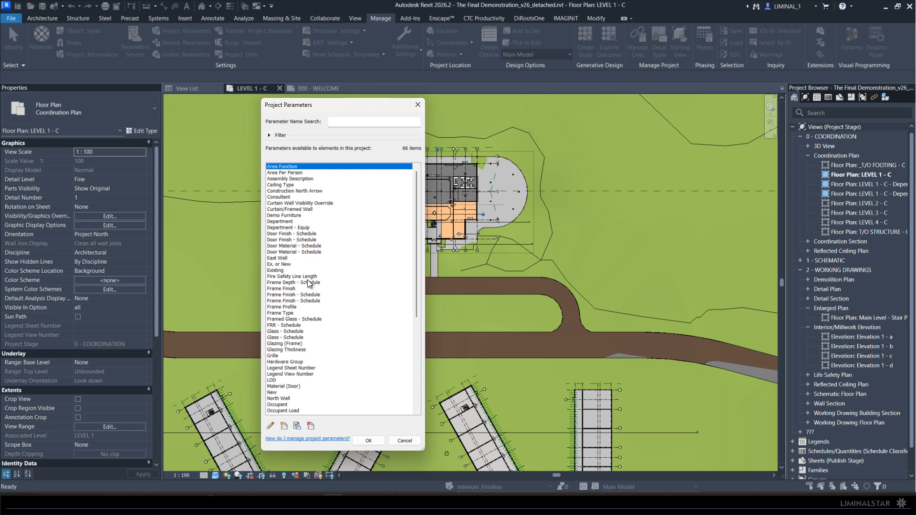
pyautogui.scroll(-5, 301, 286)
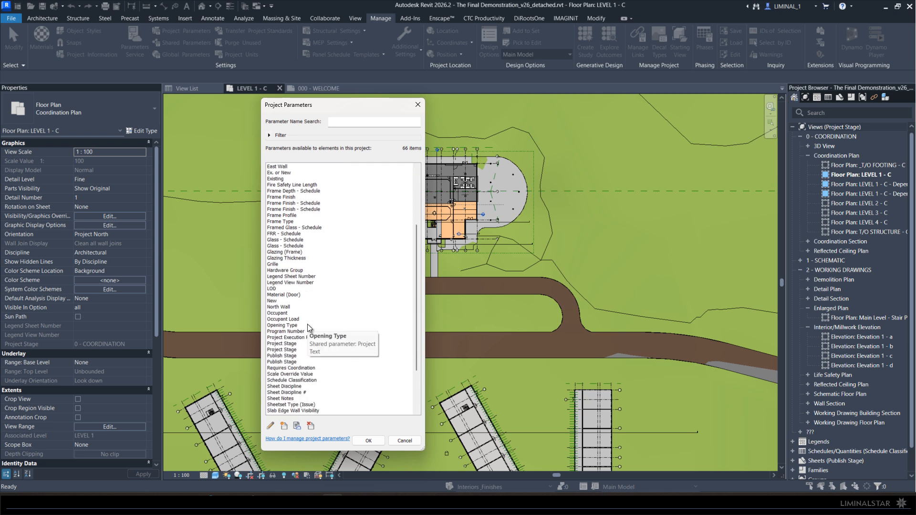
pyautogui.click(284, 343)
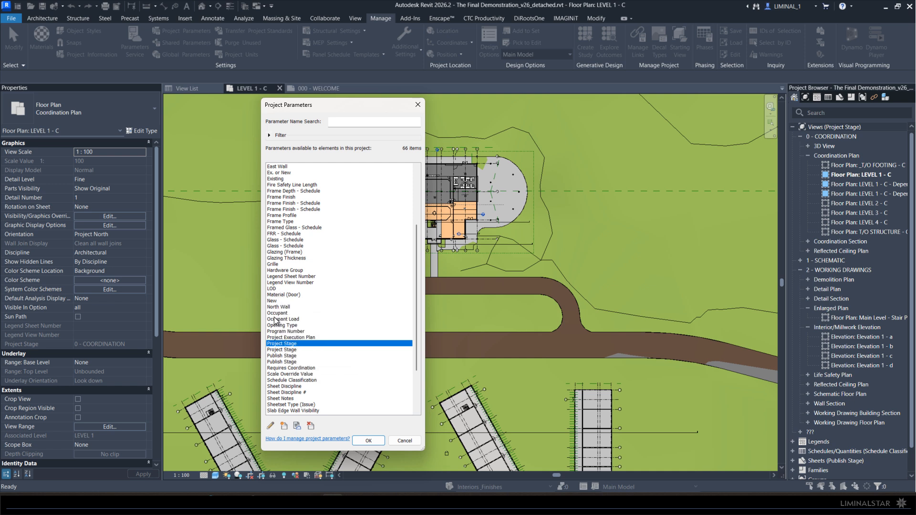
pyautogui.click(289, 350)
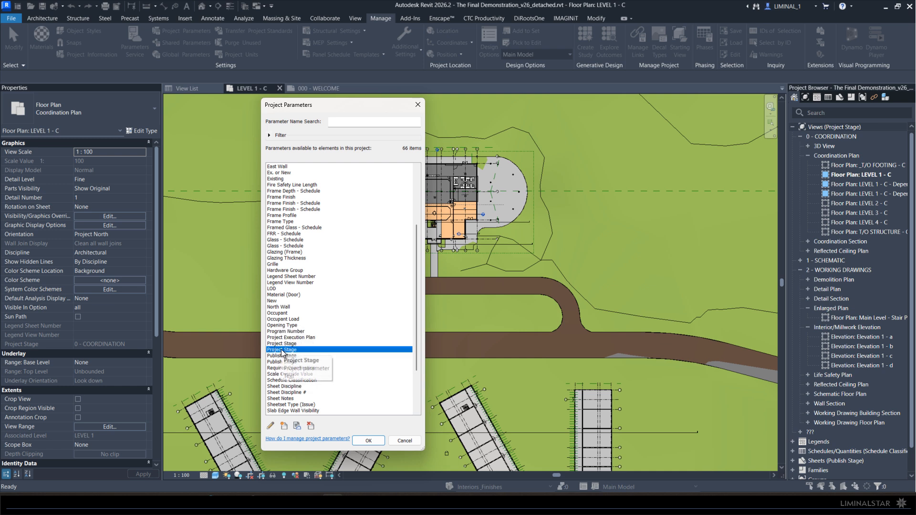
pyautogui.click(310, 426)
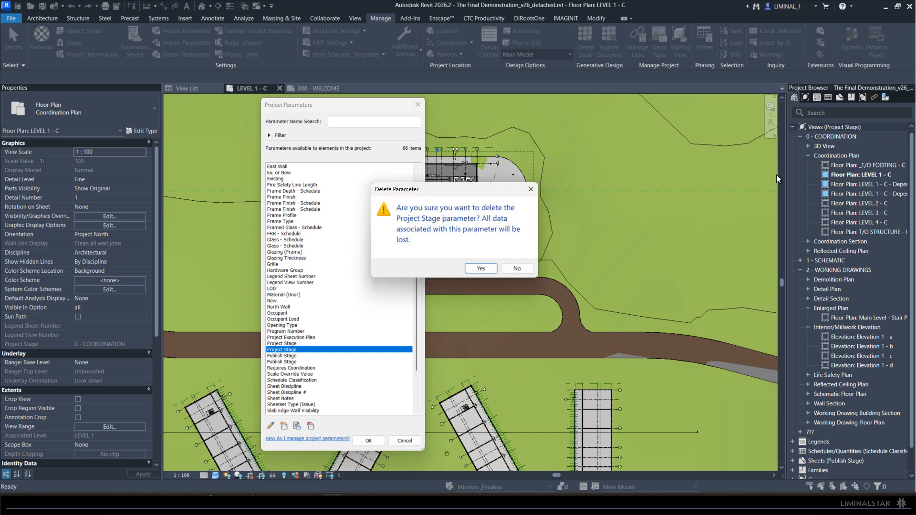
pyautogui.click(479, 268)
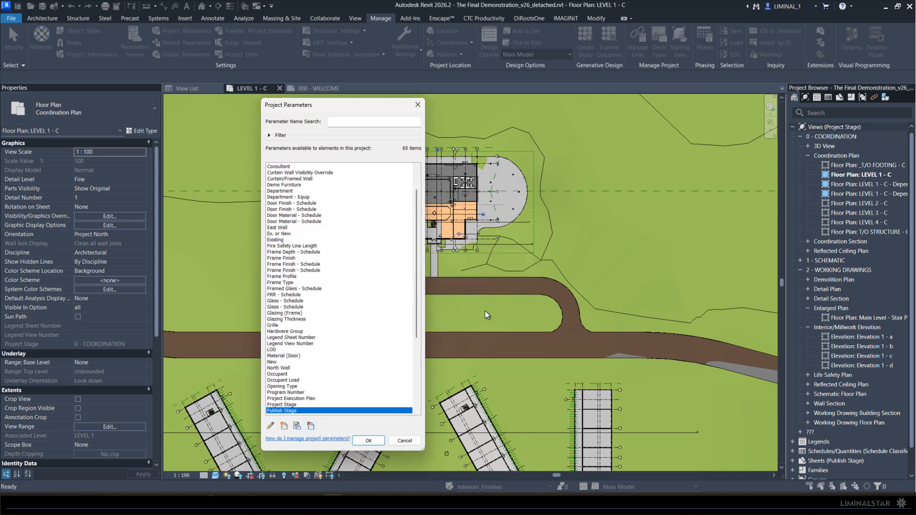
pyautogui.click(369, 441)
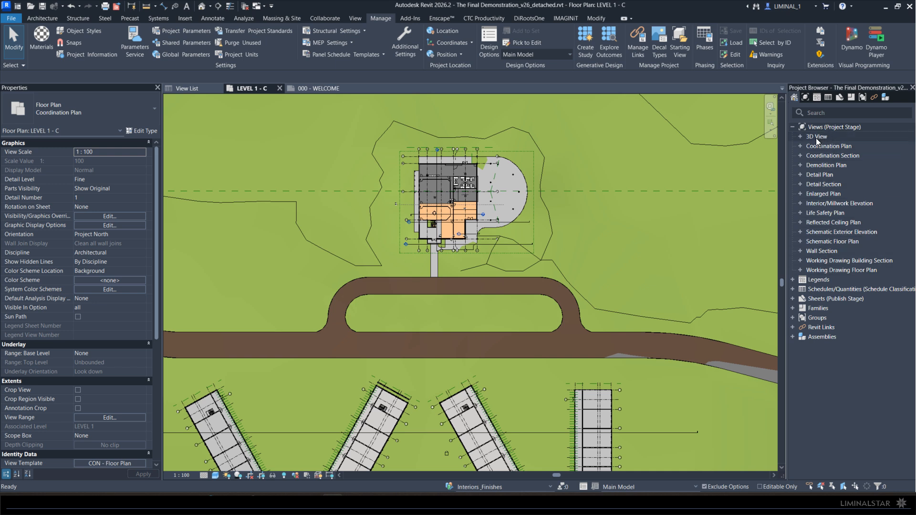
# Edit the Project Stage browser organization for views to group by Project Stage and then by Type, and apply it.
pyautogui.rightClick(834, 127)
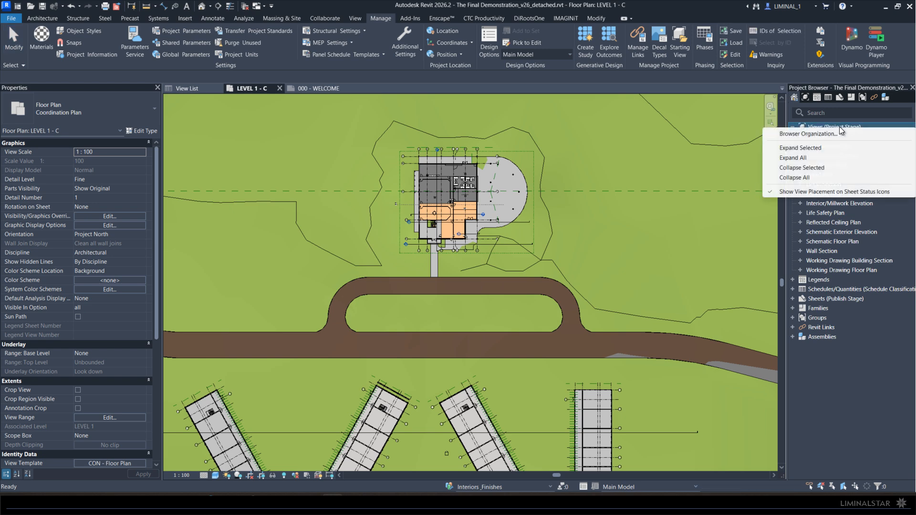
pyautogui.click(796, 132)
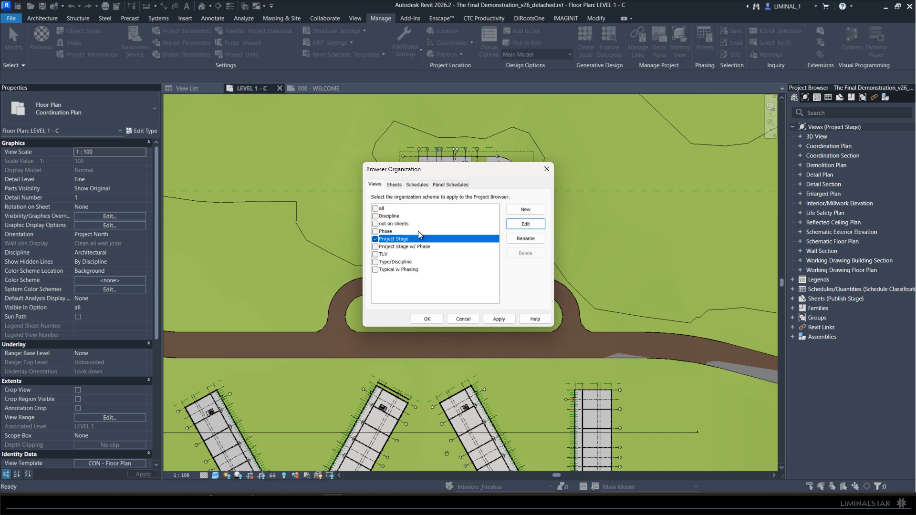
pyautogui.click(526, 222)
pyautogui.click(414, 138)
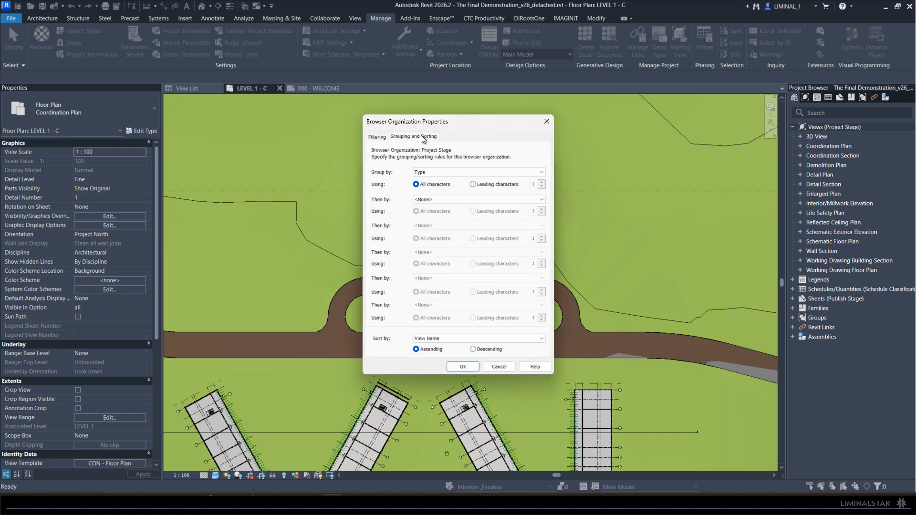
pyautogui.click(443, 172)
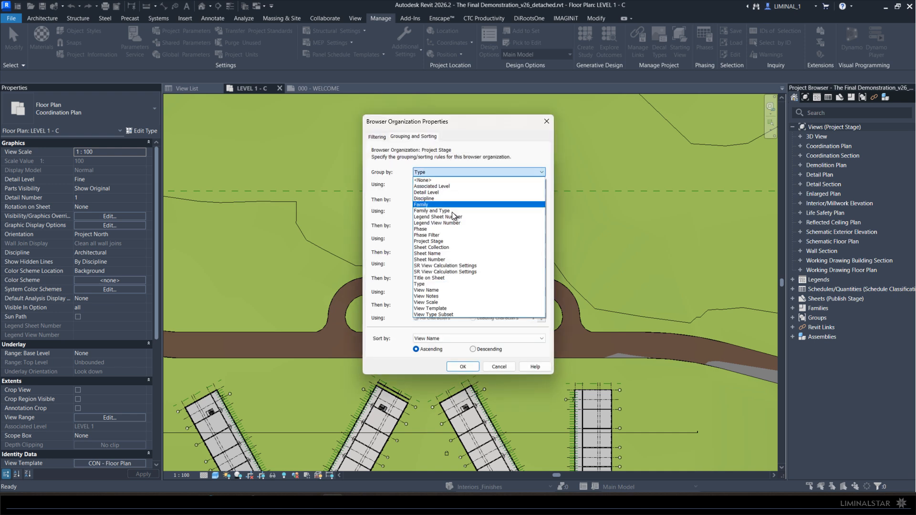
pyautogui.click(437, 242)
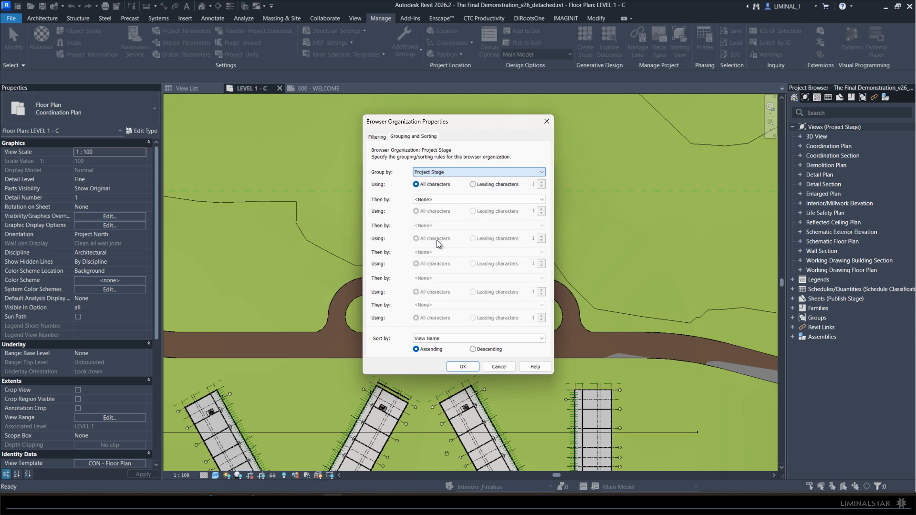
pyautogui.click(456, 199)
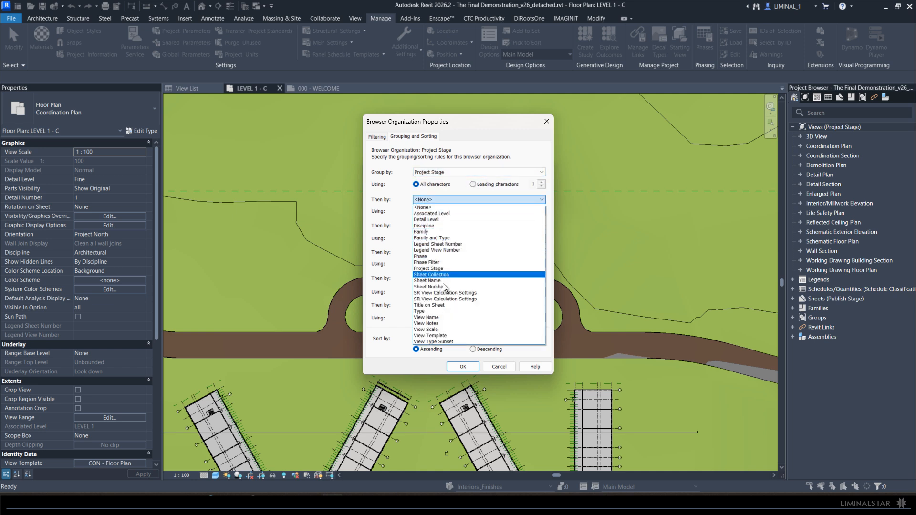
pyautogui.click(443, 311)
pyautogui.click(463, 367)
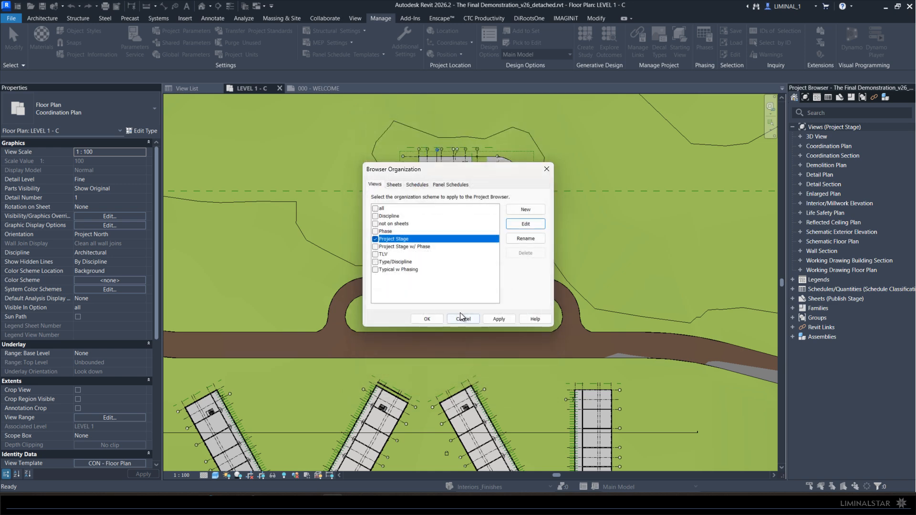
pyautogui.click(427, 319)
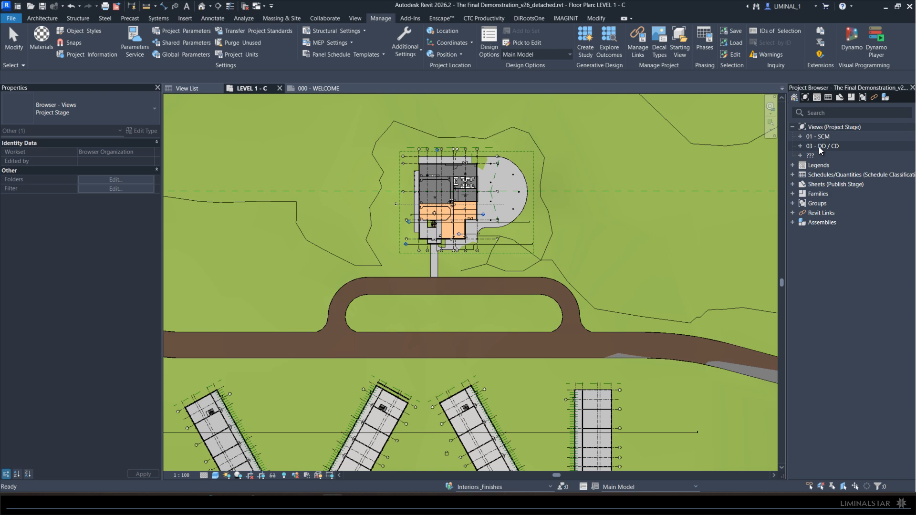
# Examine the views grouped under ???, 01 - SCM and 03 - DD / CD, and inspect the Classroom Layout Option 1 3D view's properties.
pyautogui.click(800, 155)
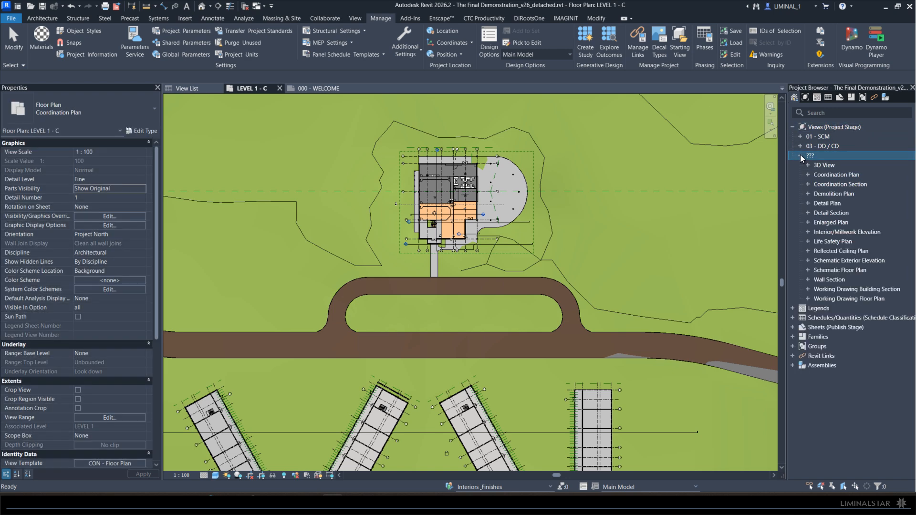
pyautogui.click(800, 155)
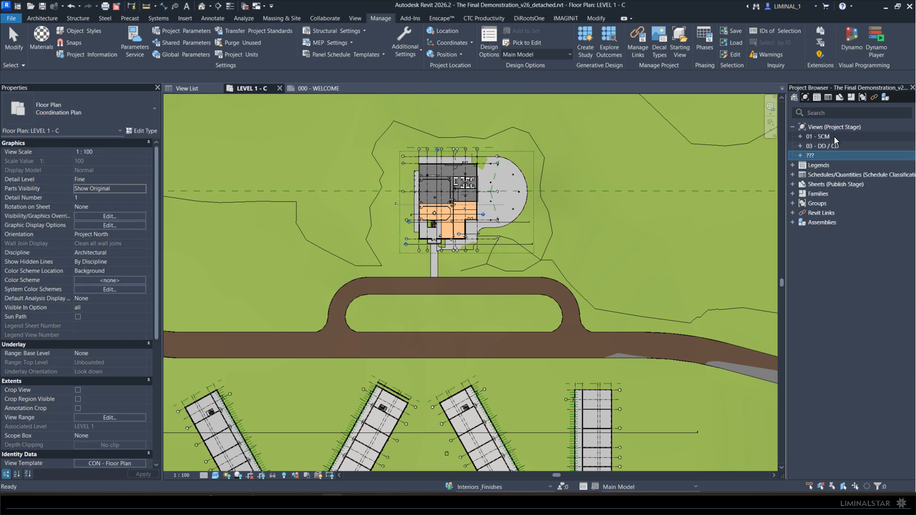
pyautogui.click(800, 136)
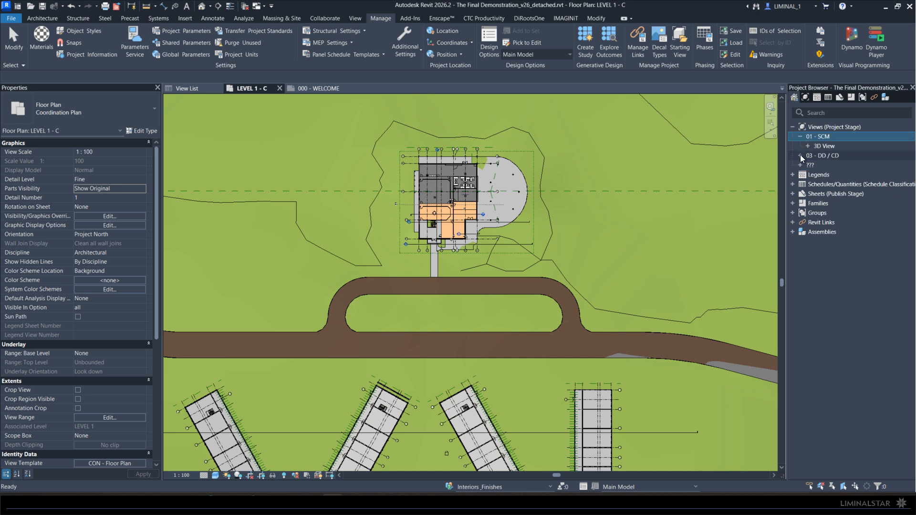
pyautogui.click(800, 155)
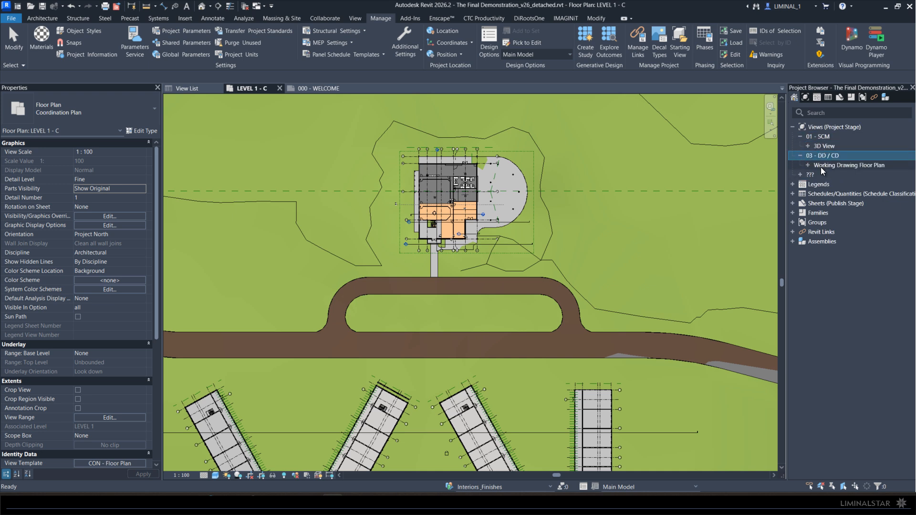
pyautogui.click(807, 166)
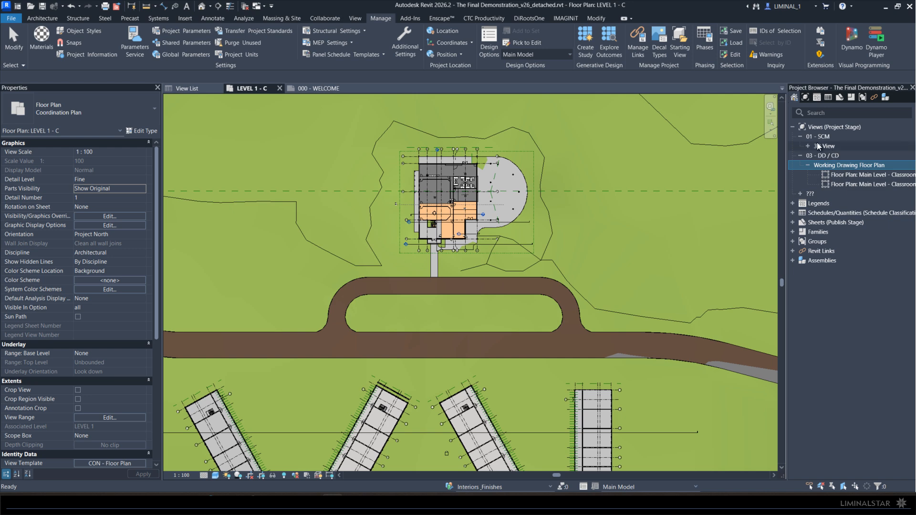
pyautogui.click(808, 146)
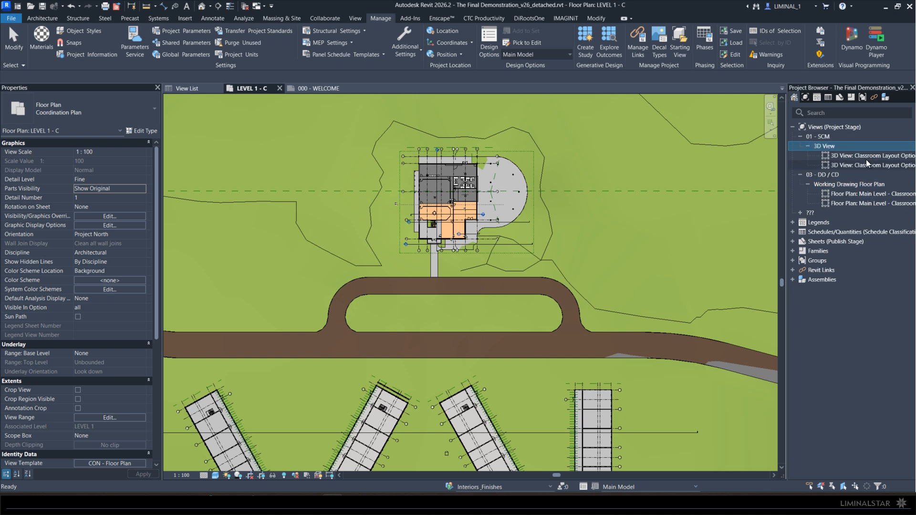
pyautogui.click(852, 156)
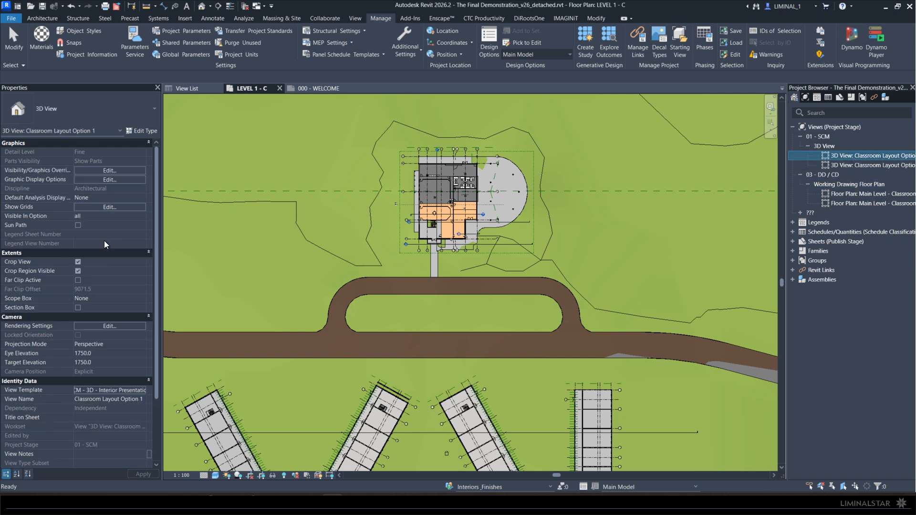
# Review the SCM - 3D - Interior Presentation template of the Classroom Layout Option 1 view, listing templates of all view types, and accept.
pyautogui.scroll(-3, 104, 240)
pyautogui.click(103, 316)
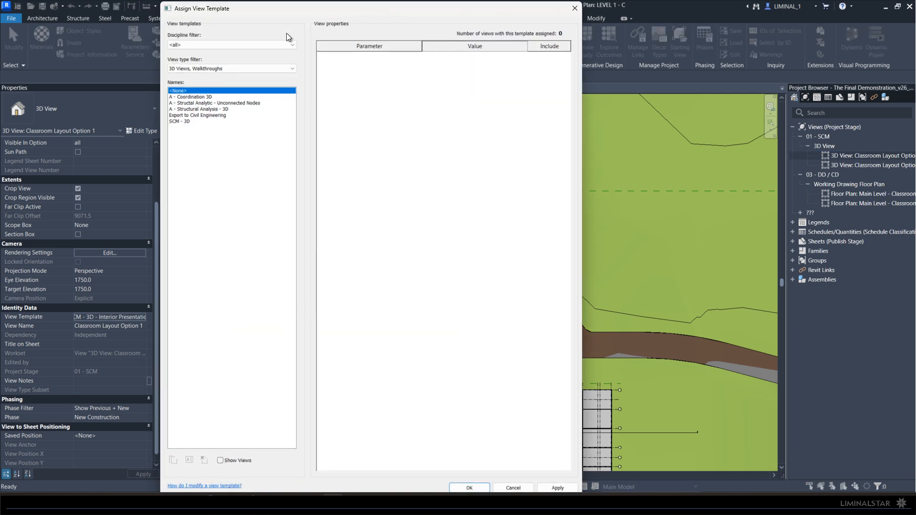
pyautogui.moveTo(292, 8); pyautogui.dragTo(332, 18)
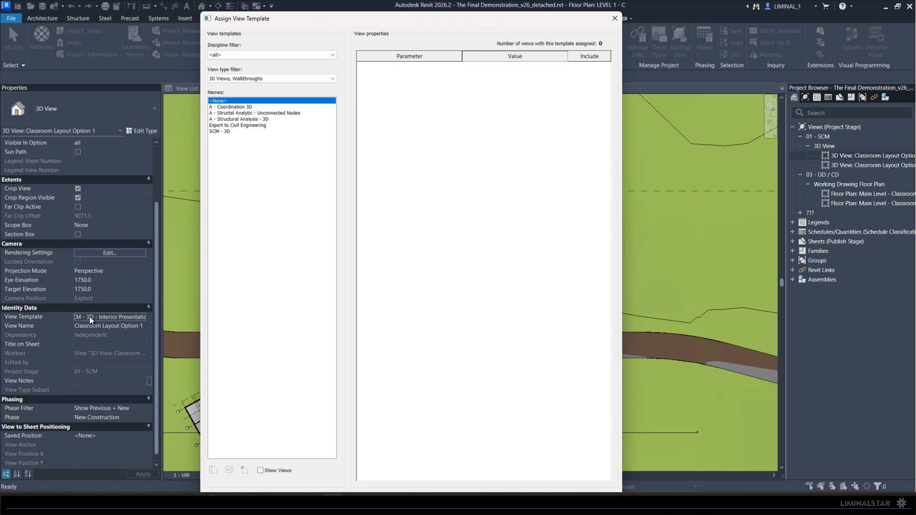
pyautogui.click(247, 79)
pyautogui.click(245, 88)
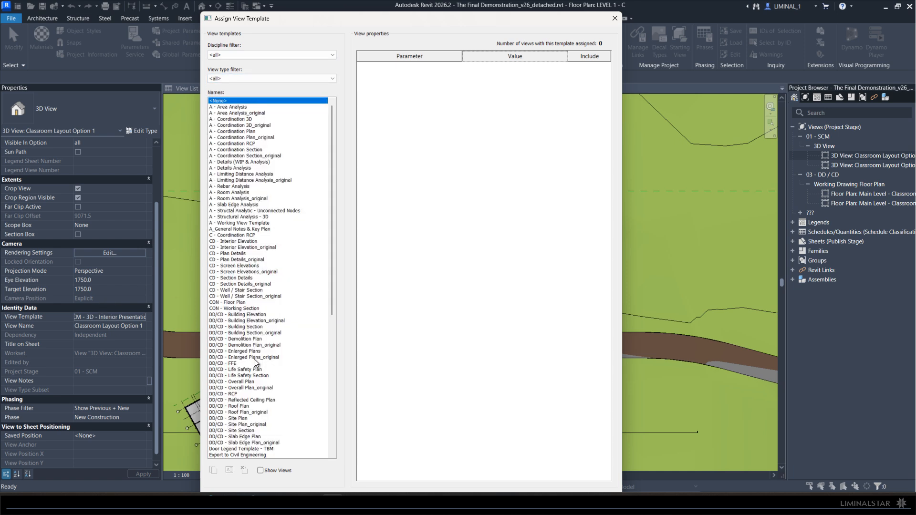
pyautogui.scroll(-2, 250, 382)
pyautogui.scroll(-1, 251, 382)
pyautogui.click(256, 364)
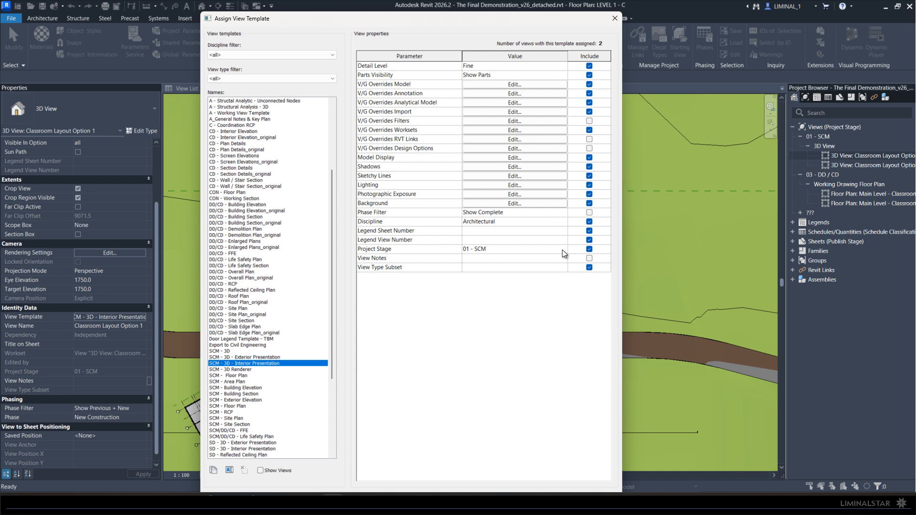
pyautogui.moveTo(451, 19); pyautogui.dragTo(416, 8)
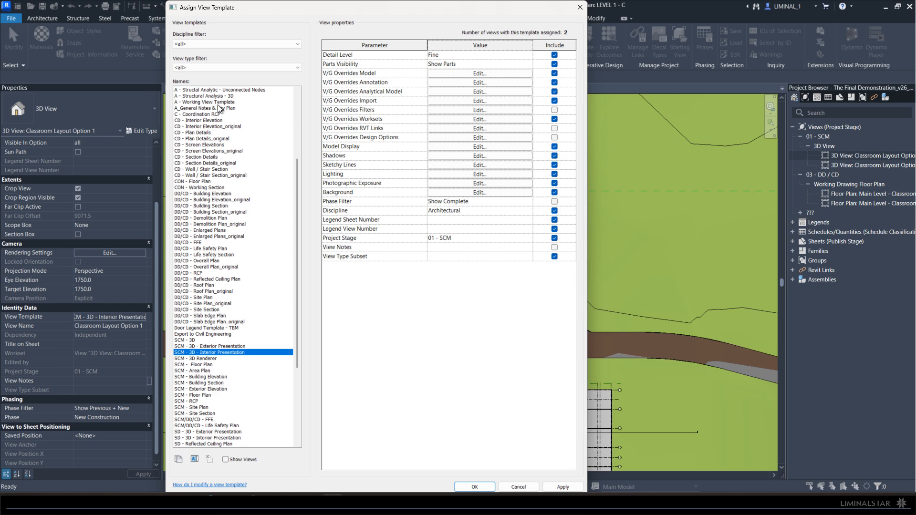
pyautogui.click(476, 485)
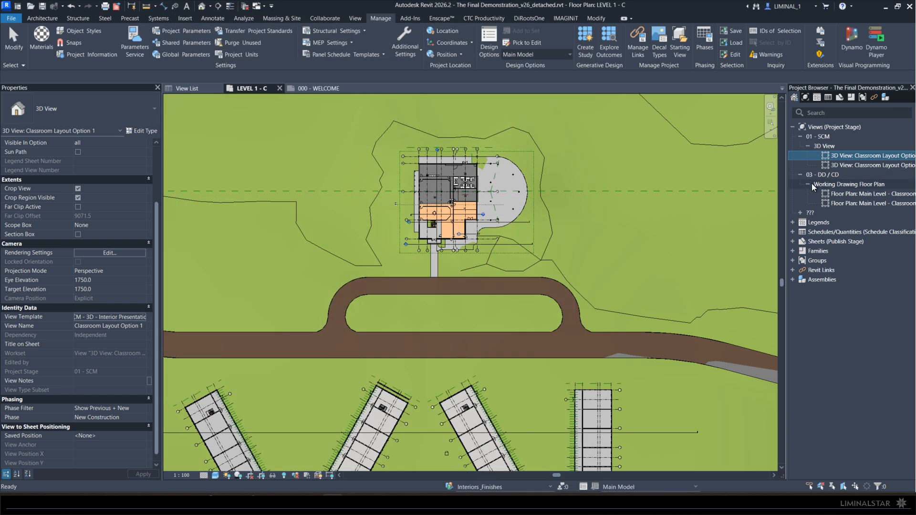
# Collapse the 01 - SCM and 03 - DD / CD view groups and expand ??? to review its view types.
pyautogui.click(800, 136)
pyautogui.click(800, 147)
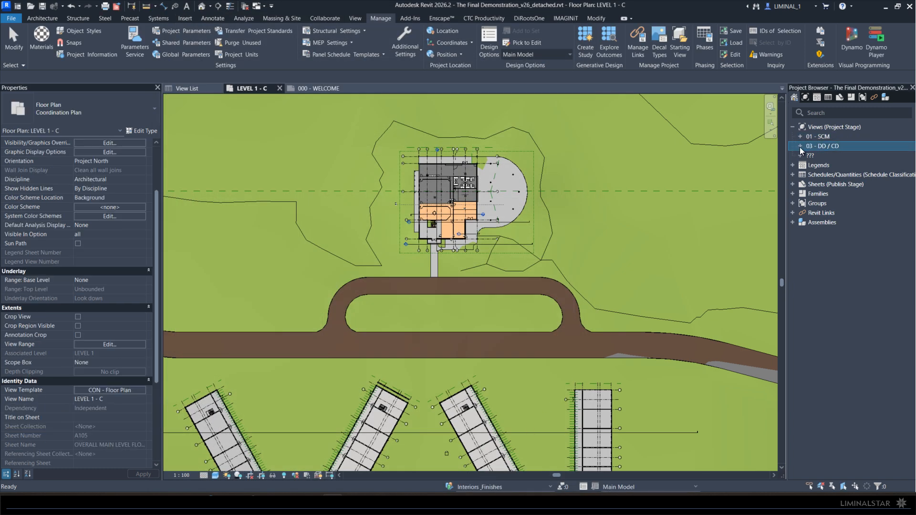
pyautogui.click(799, 155)
pyautogui.click(824, 167)
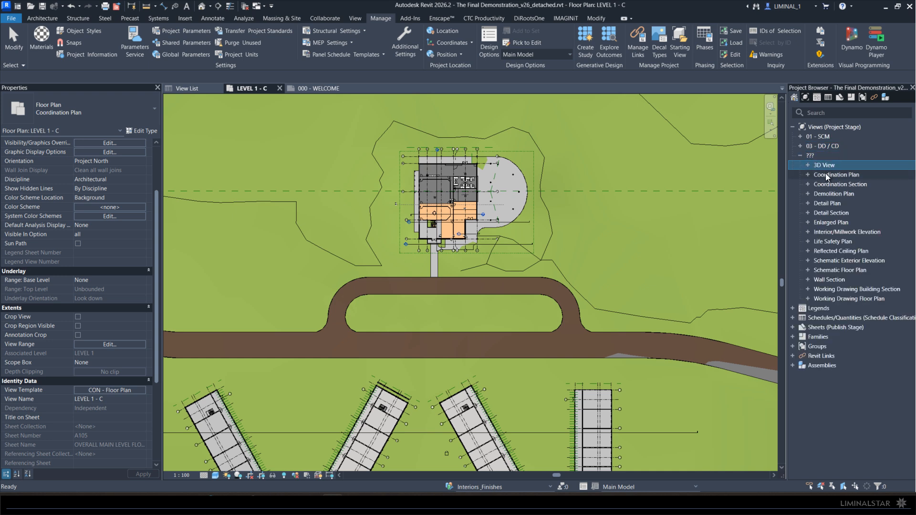
pyautogui.click(825, 174)
pyautogui.click(831, 185)
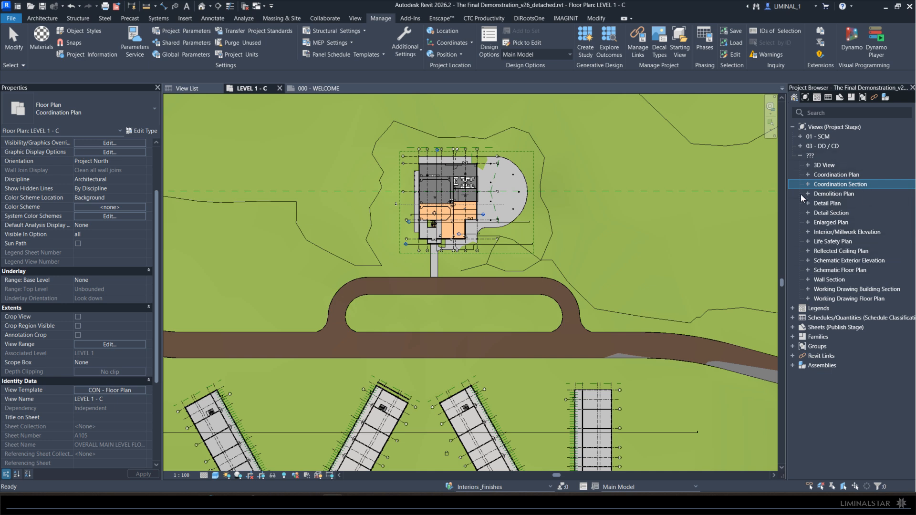
# Assign the DD/CD - Overall Plan template, with Phase Filter excluded, to all Working Drawing Floor Plan views under ???
pyautogui.doubleClick(822, 297)
pyautogui.click(858, 310)
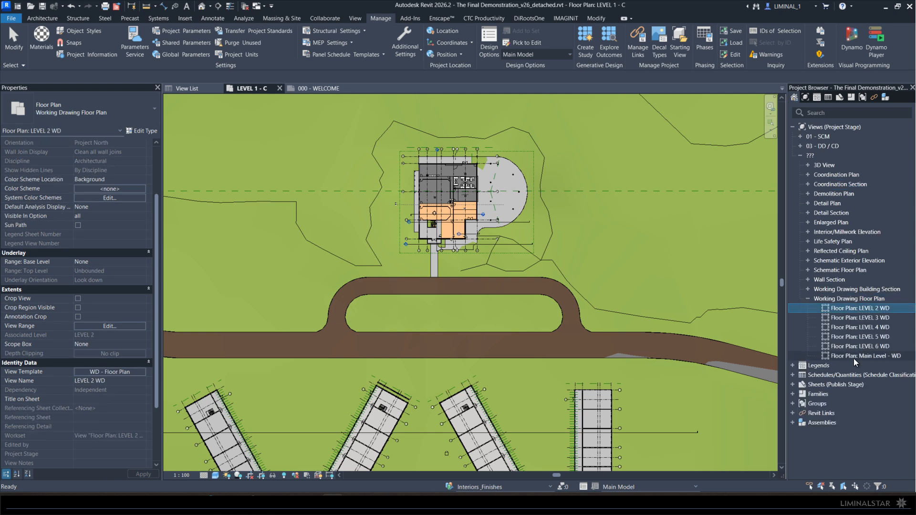
pyautogui.keyDown('shift'); pyautogui.click(854, 356); pyautogui.keyUp('shift')
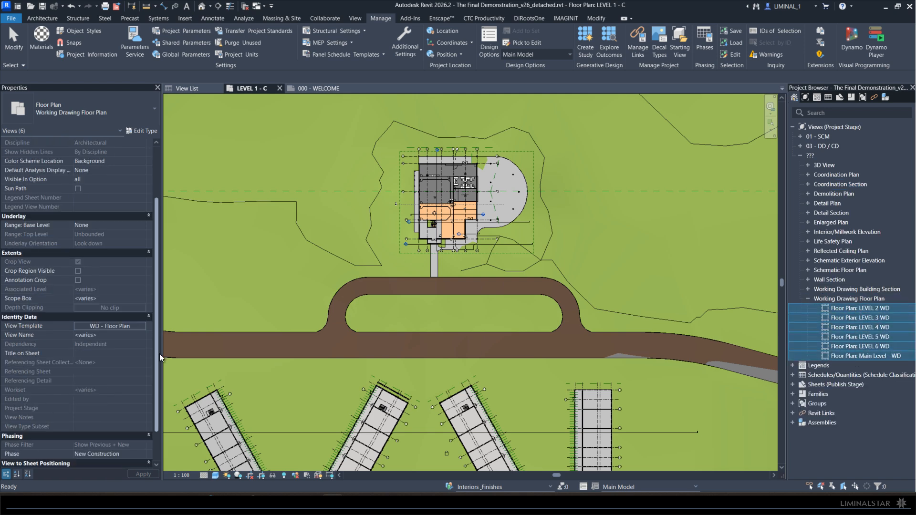
pyautogui.click(98, 325)
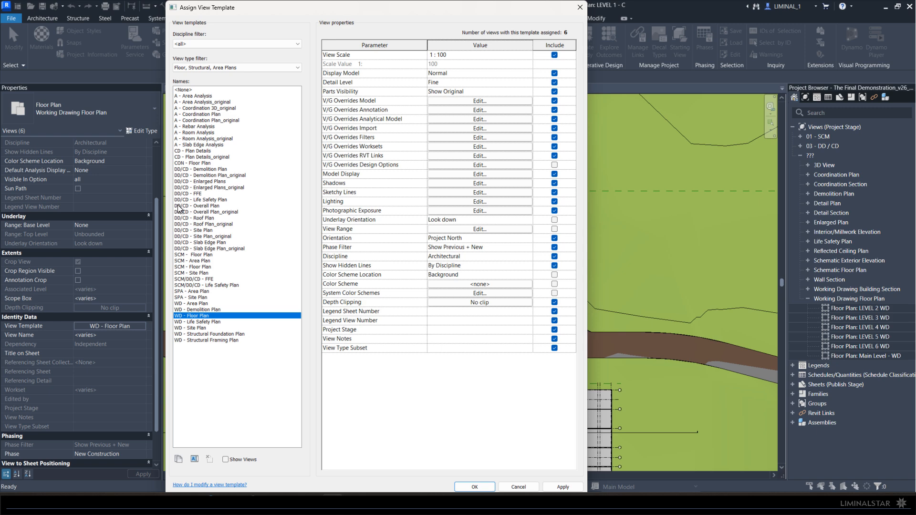
pyautogui.click(208, 206)
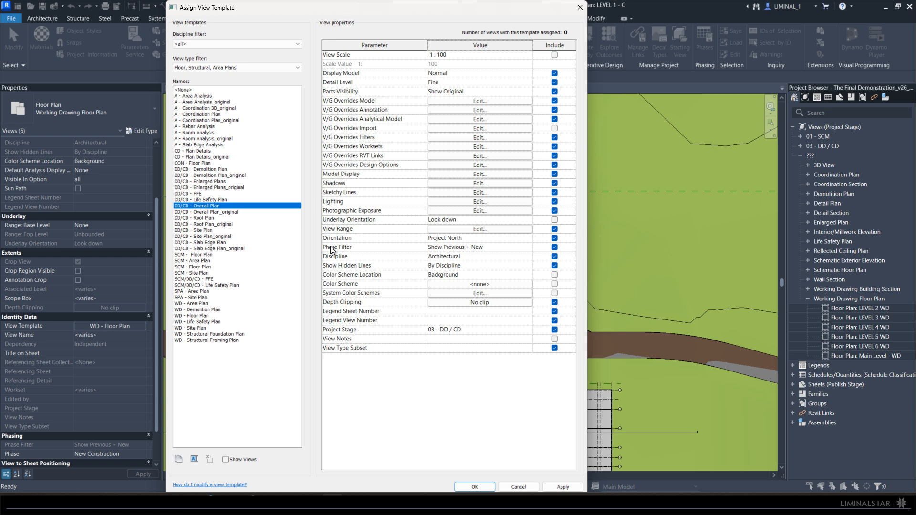
pyautogui.click(554, 247)
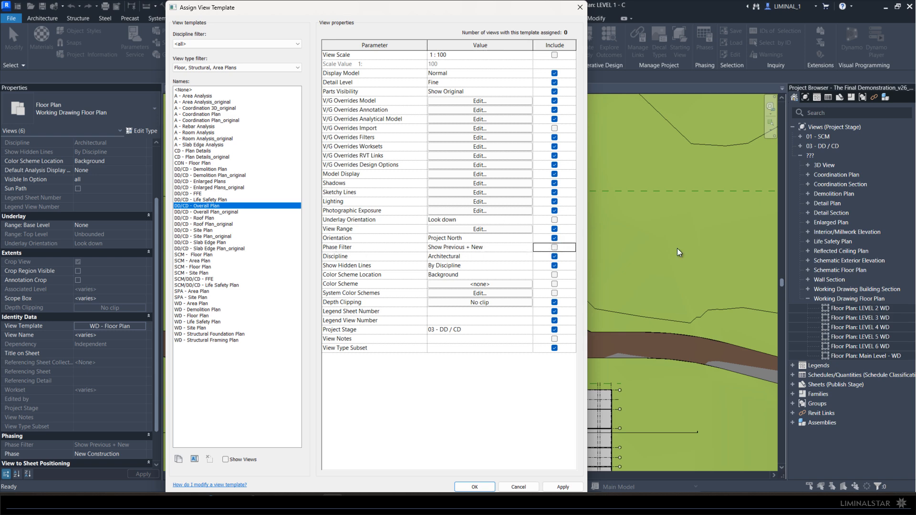
pyautogui.click(474, 487)
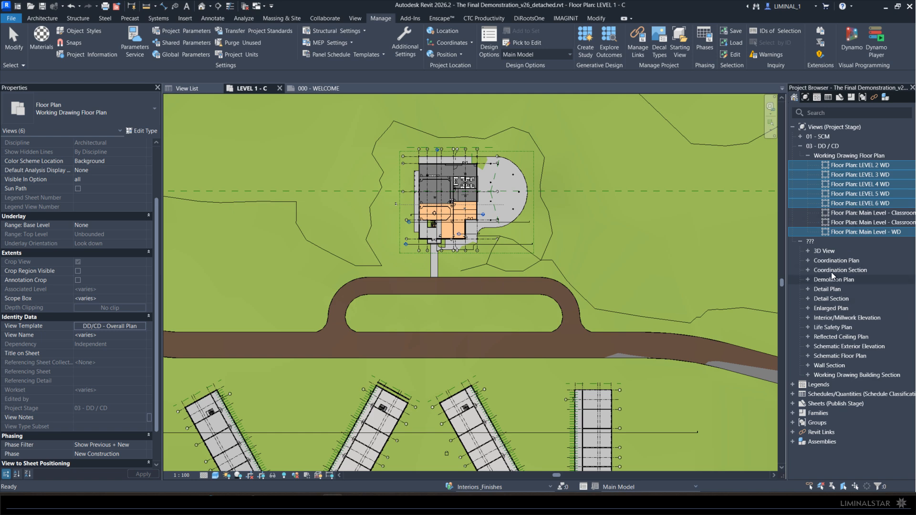
# Select all floor plans in the Demolition Plan group under ??? and check their shared template and stage properties.
pyautogui.click(820, 280)
pyautogui.click(807, 280)
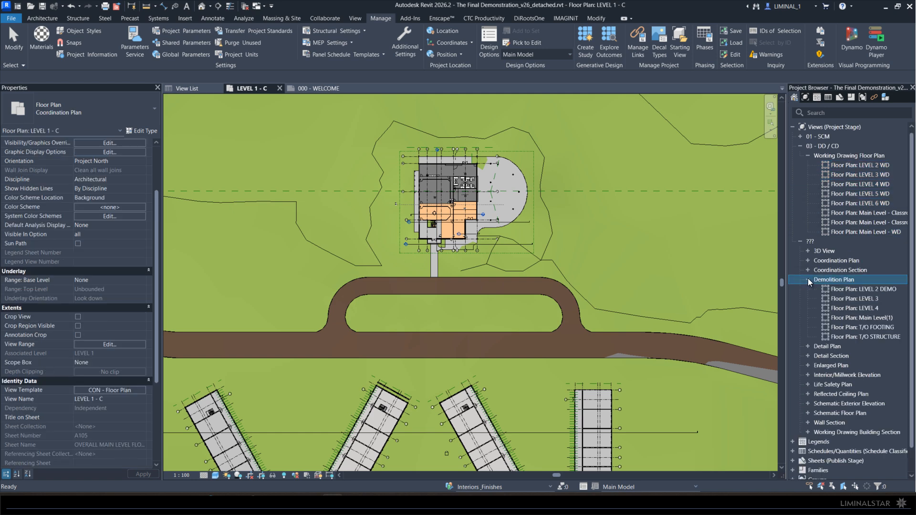
pyautogui.click(855, 290)
pyautogui.keyDown('shift'); pyautogui.click(843, 337); pyautogui.keyUp('shift')
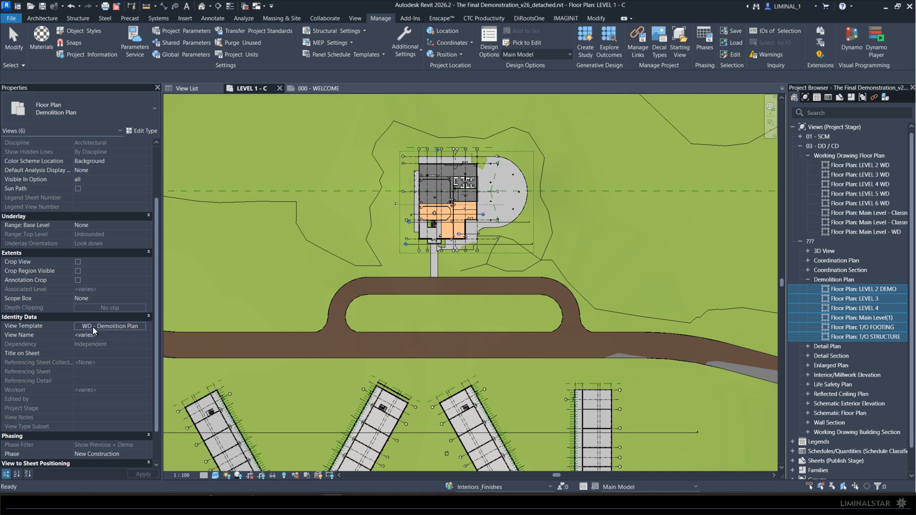
pyautogui.scroll(-3, 99, 406)
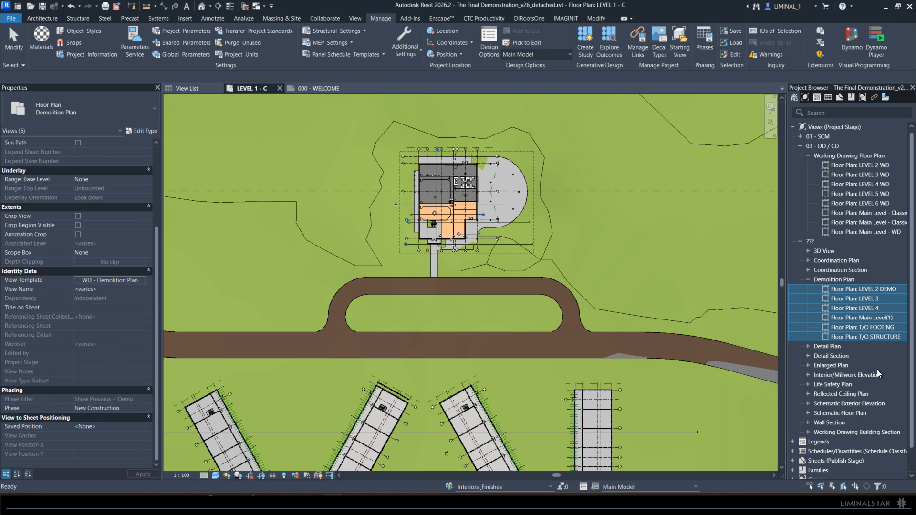
# Rename the LEVEL 3 demolition plan as LEVEL 3 DEMO, matching LEVEL 2 DEMO, without renaming the corresponding level and views.
pyautogui.click(881, 292)
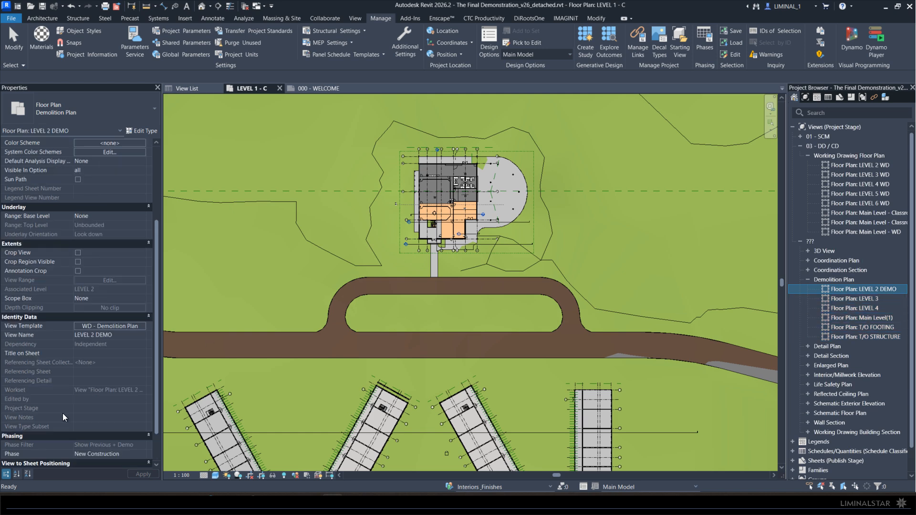
pyautogui.click(118, 336)
pyautogui.moveTo(119, 336); pyautogui.dragTo(96, 337)
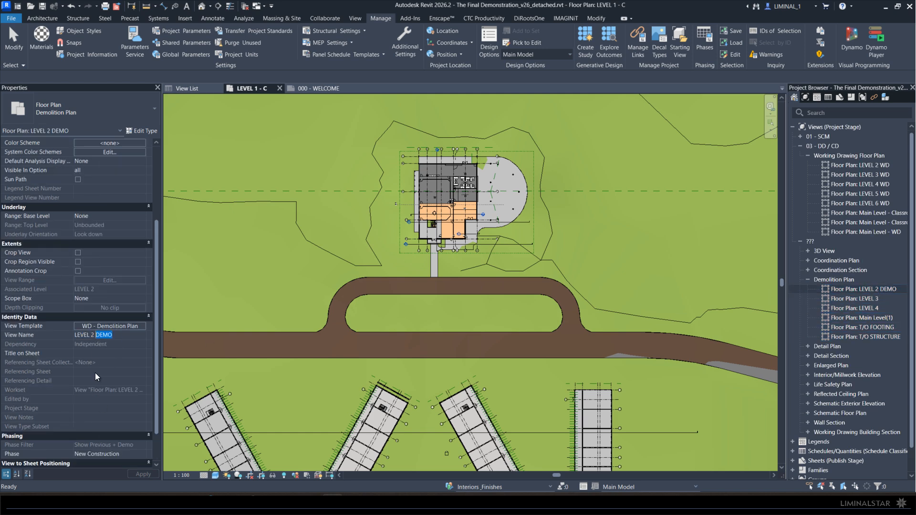
pyautogui.click(850, 297)
pyautogui.click(105, 335)
pyautogui.click(105, 336)
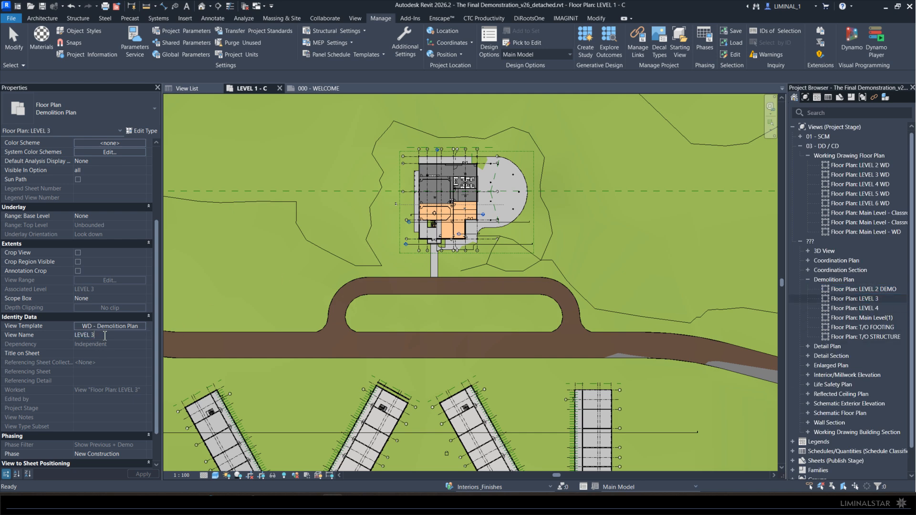
pyautogui.write('DEMO')
pyautogui.press('Return')
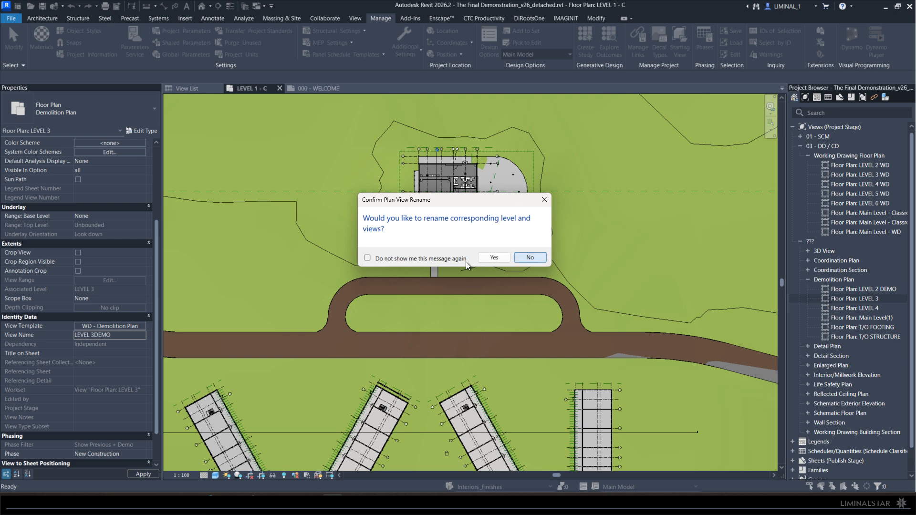
pyautogui.click(528, 258)
pyautogui.click(96, 335)
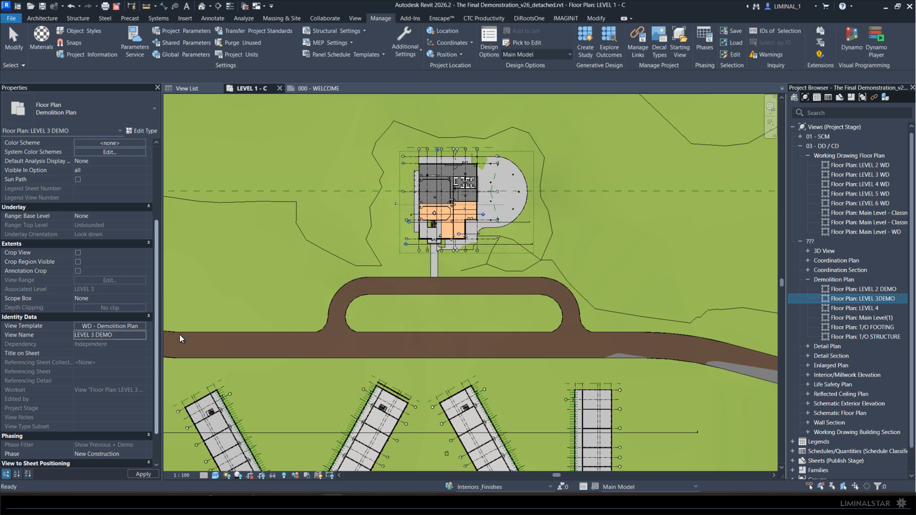
# Rename the LEVEL 4 demolition plan as LEVEL 4 DEMO without renaming the corresponding level and views.
pyautogui.click(870, 308)
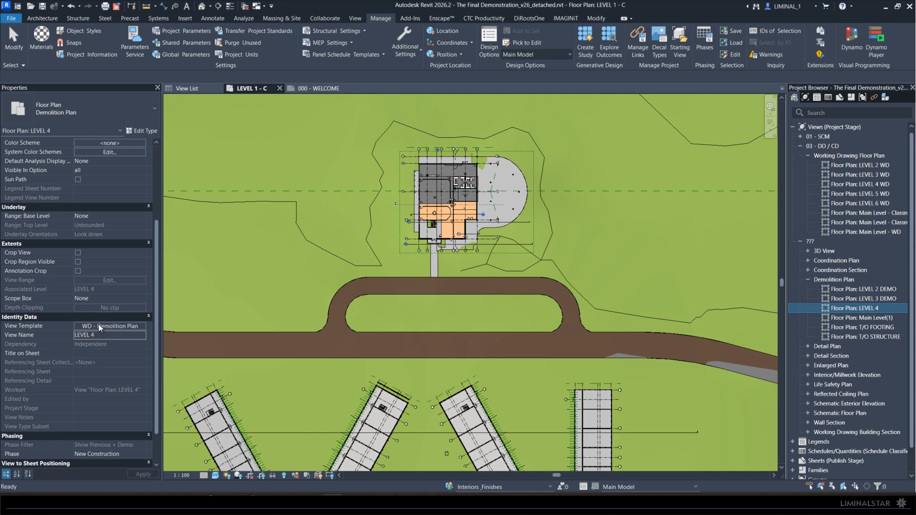
pyautogui.click(101, 335)
pyautogui.click(103, 336)
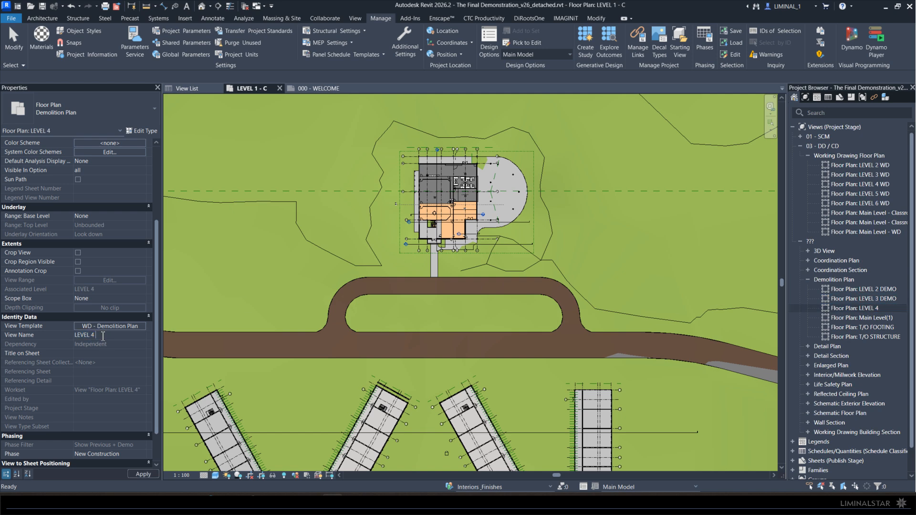
pyautogui.write('DEMO')
pyautogui.press('Return')
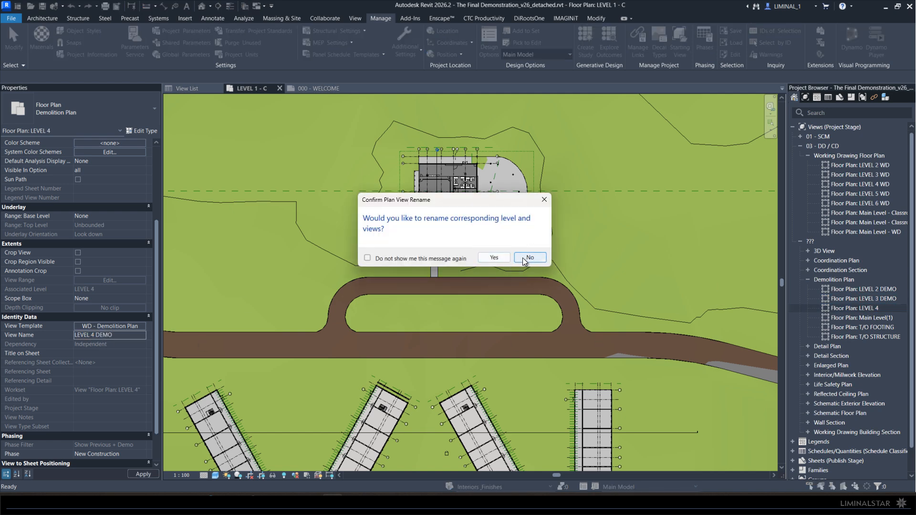
pyautogui.click(528, 257)
# Delete the Main Level(1) floor plan from the Demolition Plan group.
pyautogui.click(846, 318)
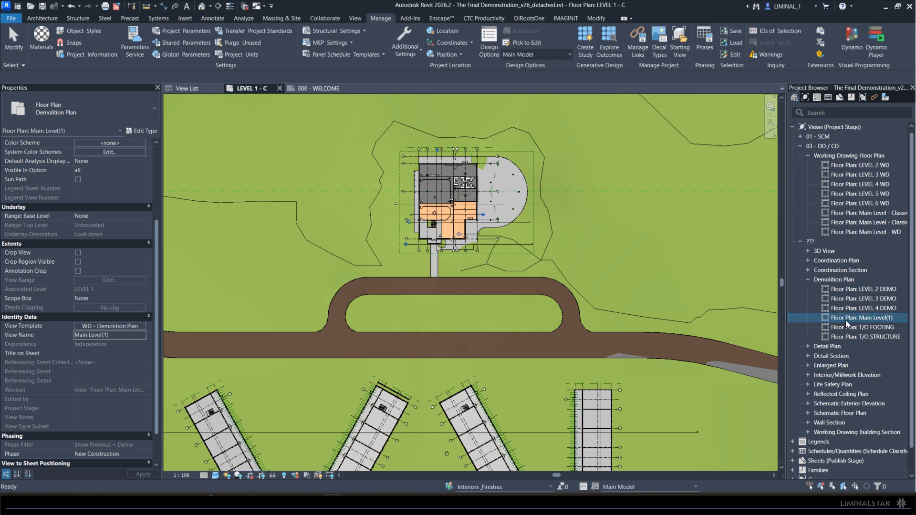
pyautogui.rightClick(844, 316)
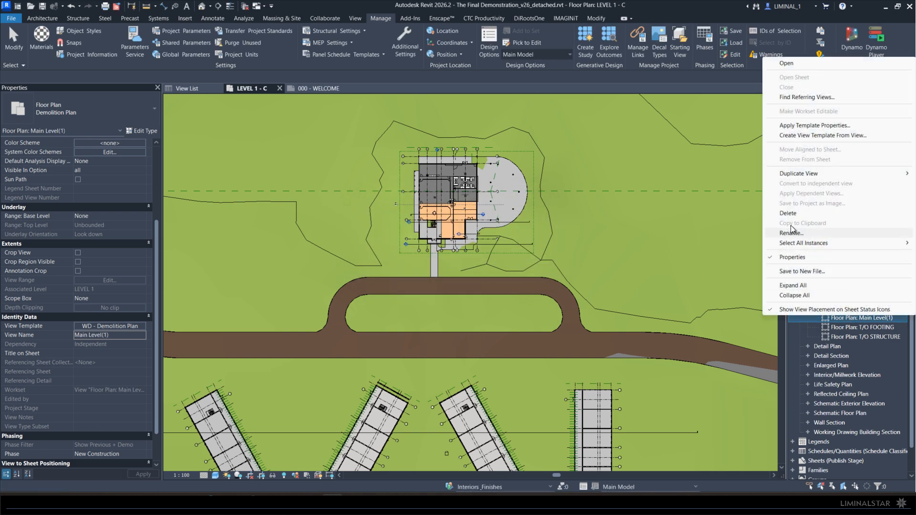
pyautogui.click(788, 213)
# Rename the T/O FOOTING demolition plan as T/O FOOTING DEMO and delete the T/O STRUCTURE demolition plan.
pyautogui.click(871, 319)
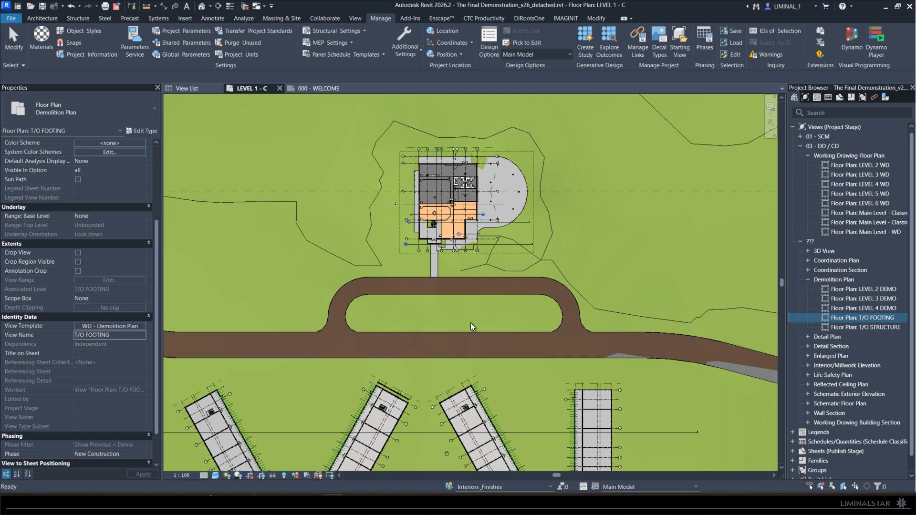
pyautogui.click(118, 335)
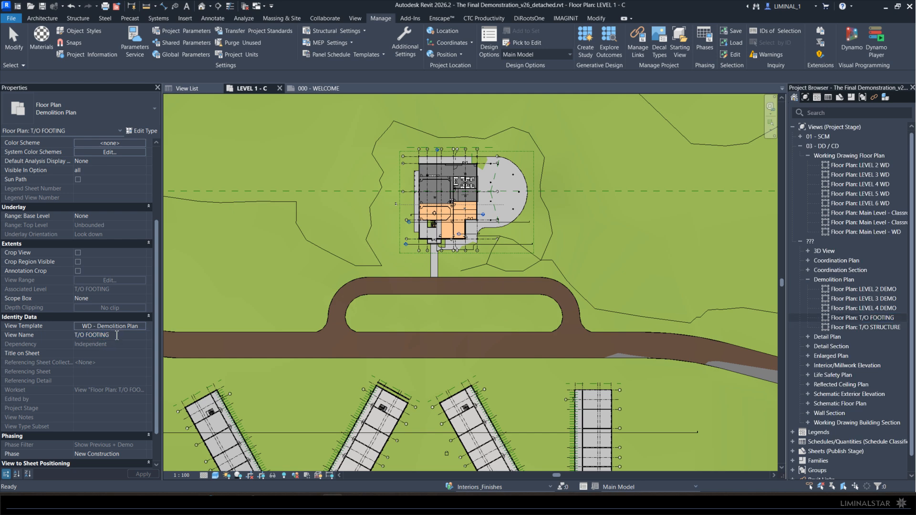
pyautogui.click(880, 327)
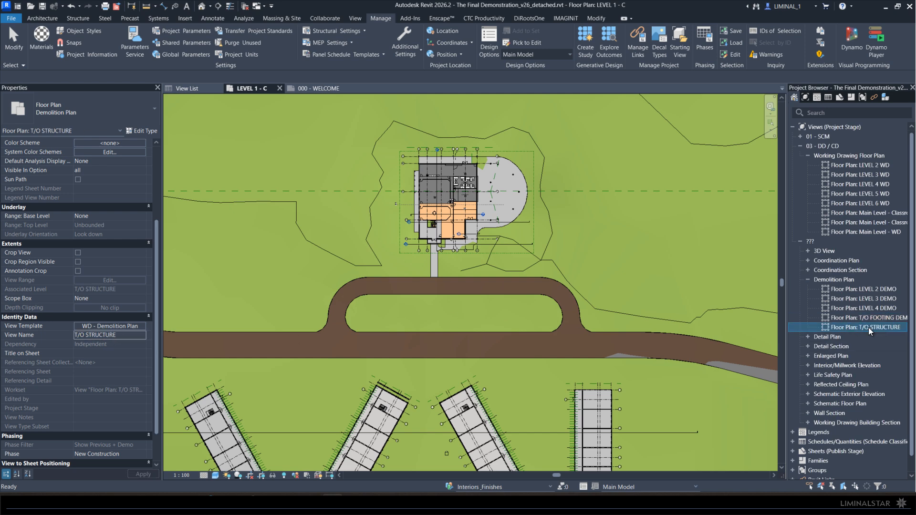
pyautogui.rightClick(868, 327)
pyautogui.click(801, 225)
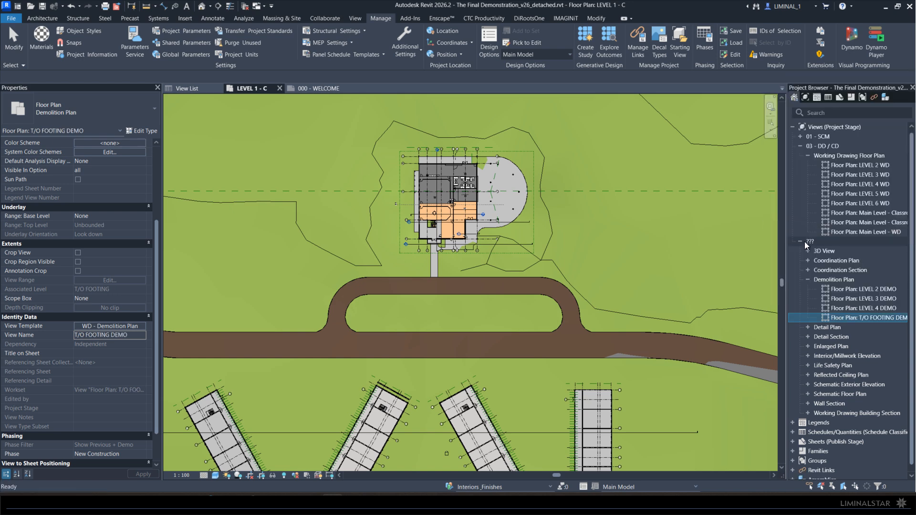
# Assign the DD/CD - Overall Plan view template to the LEVEL 2, LEVEL 3, LEVEL 4 and T/O FOOTING demolition plans.
pyautogui.click(869, 292)
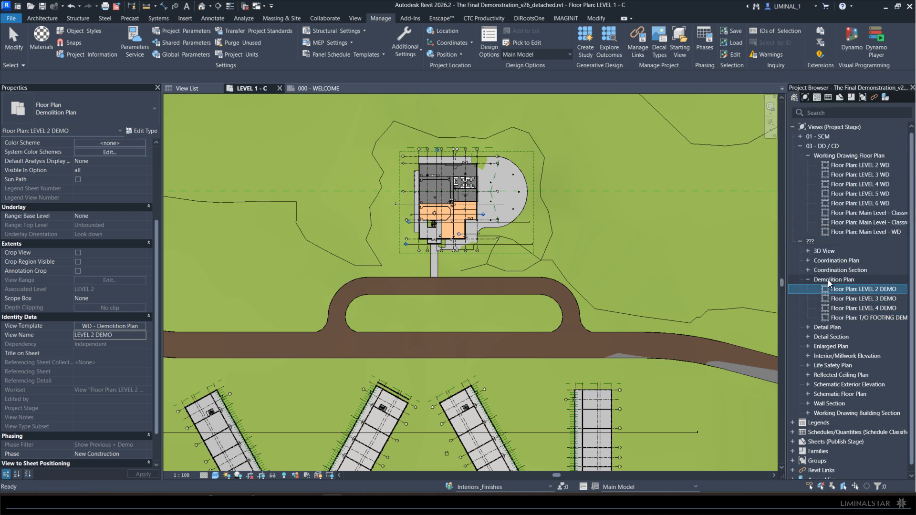
pyautogui.keyDown('shift'); pyautogui.click(868, 315); pyautogui.keyUp('shift')
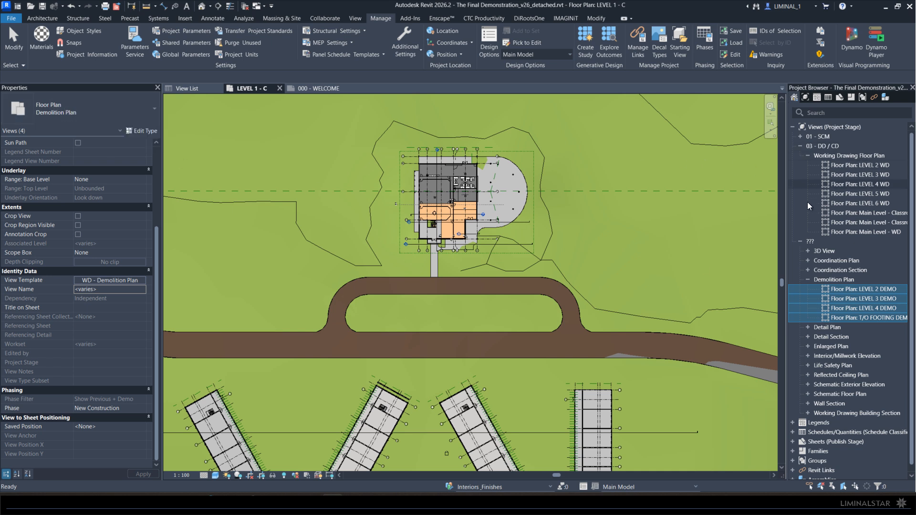
pyautogui.click(61, 112)
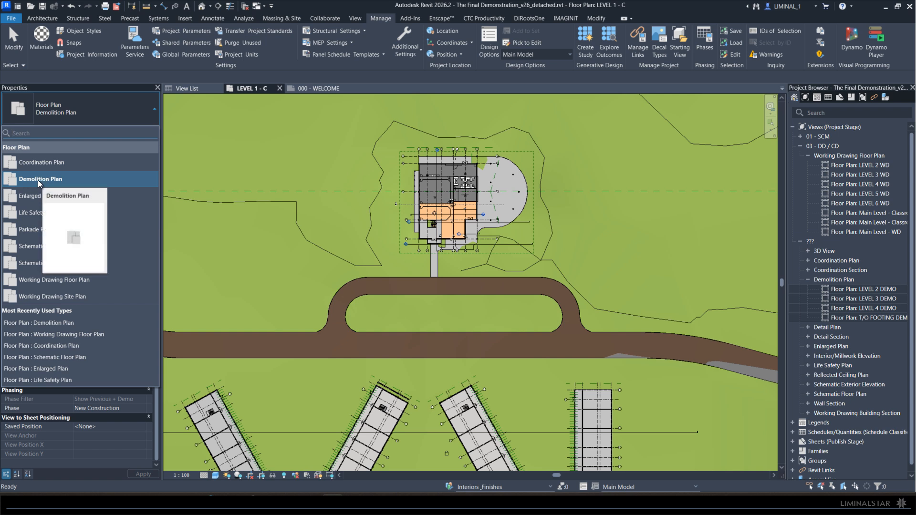
pyautogui.click(845, 289)
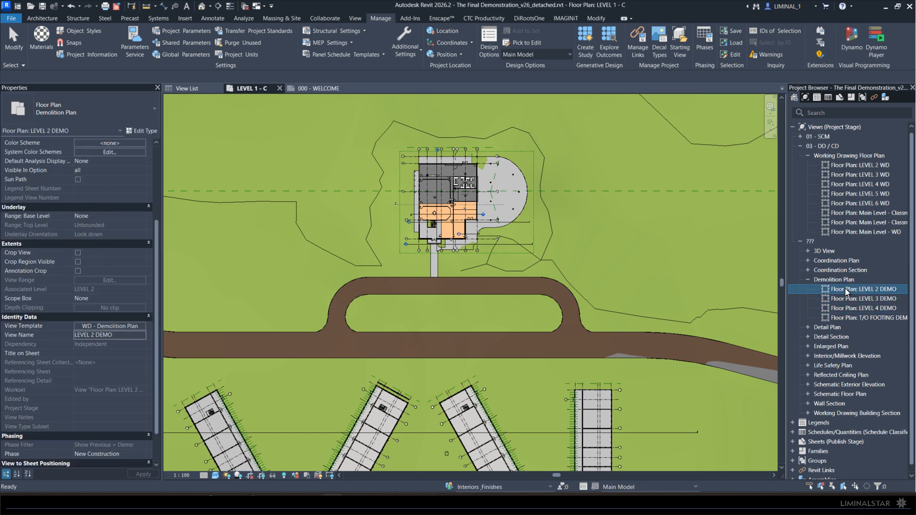
pyautogui.keyDown('shift'); pyautogui.click(851, 316); pyautogui.keyUp('shift')
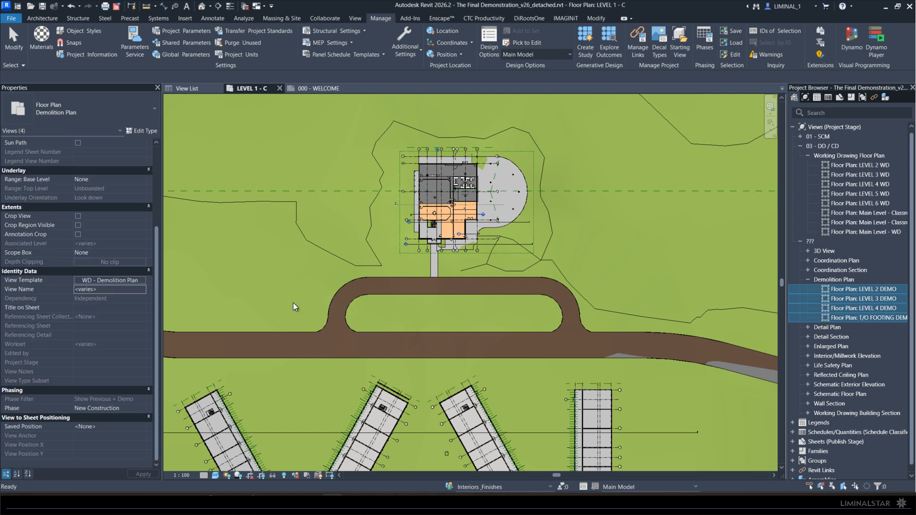
pyautogui.click(88, 280)
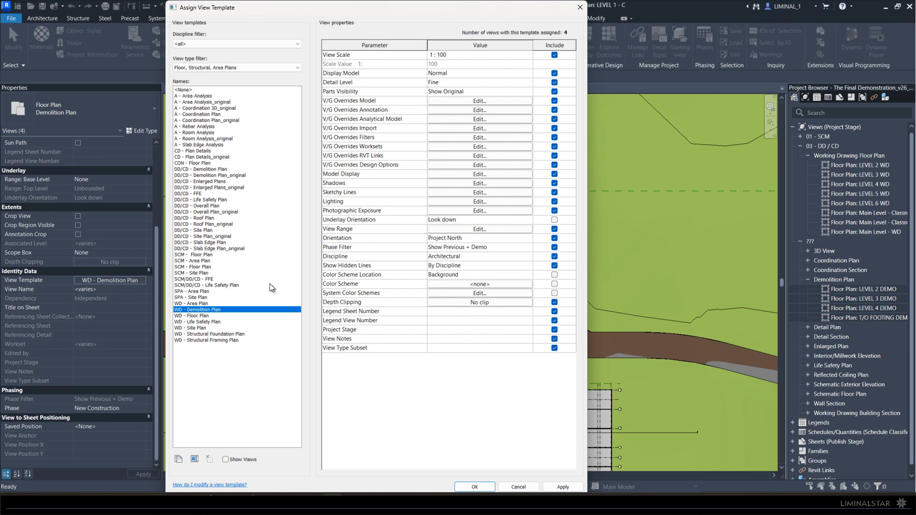
pyautogui.click(206, 207)
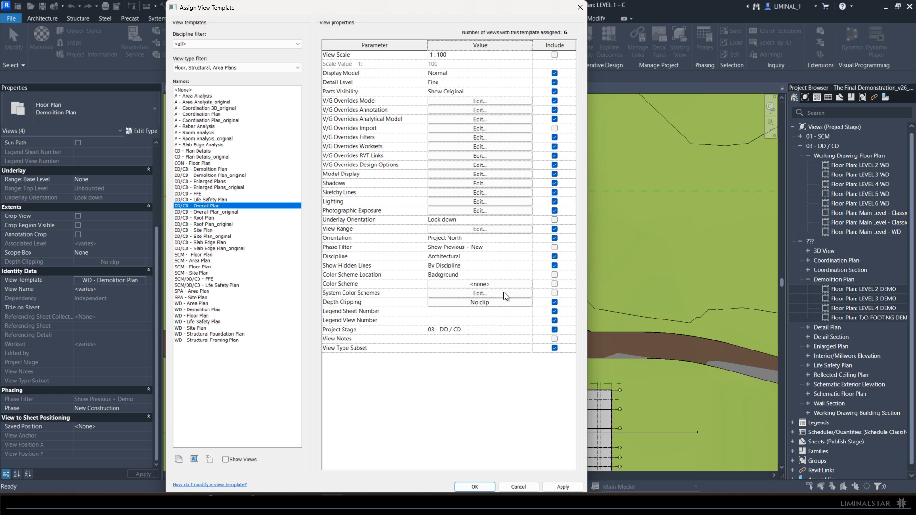
pyautogui.click(476, 487)
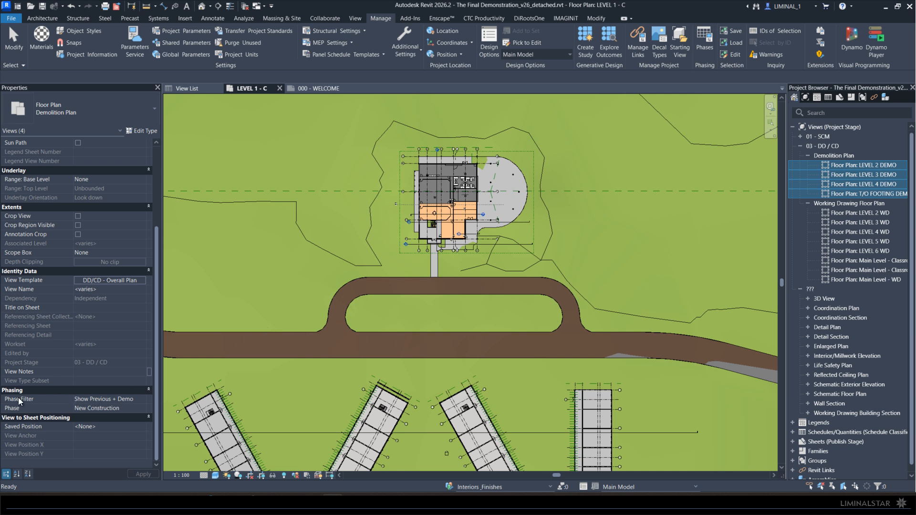
# Check the phase filter options for the demolition plans and collapse the Demolition Plan and Working Drawing Floor Plan groups.
pyautogui.click(142, 400)
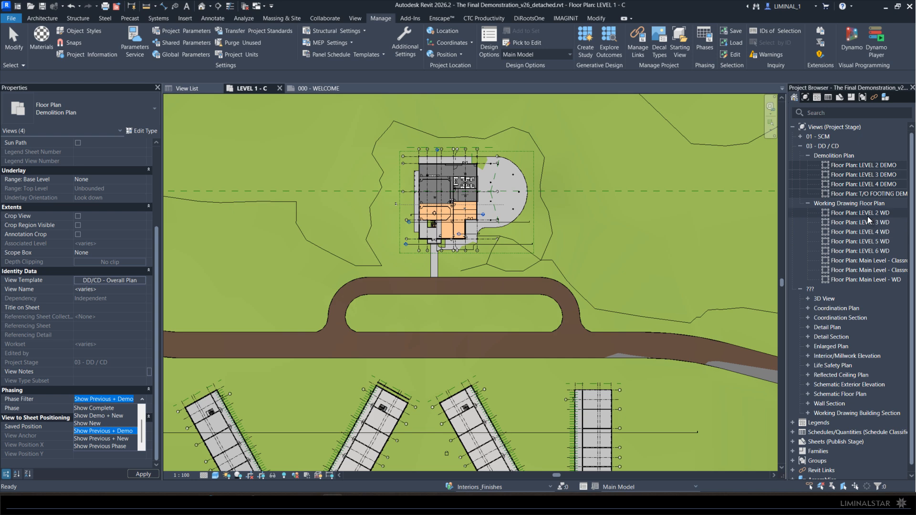
pyautogui.click(842, 156)
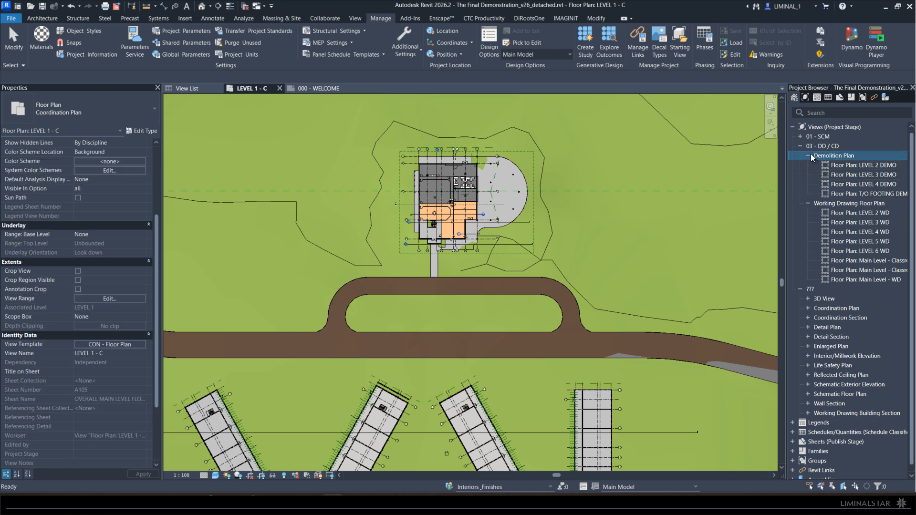
pyautogui.click(808, 155)
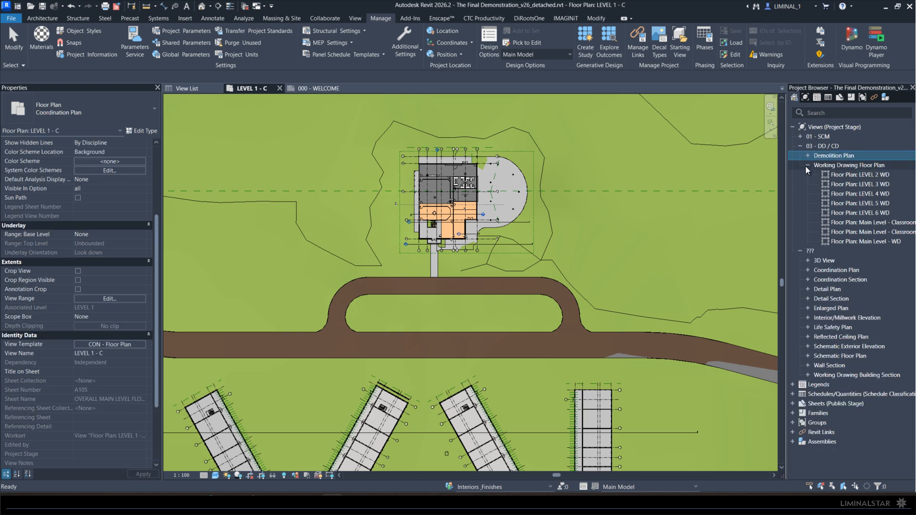
pyautogui.click(807, 166)
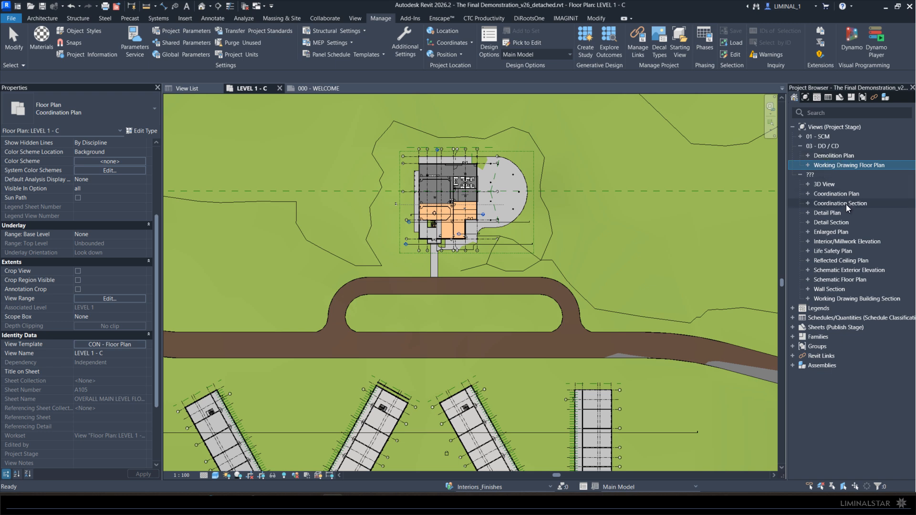
# Assign the A - Coordination Plan view template to all unstaged floor plans in the Coordination Plan group.
pyautogui.click(819, 194)
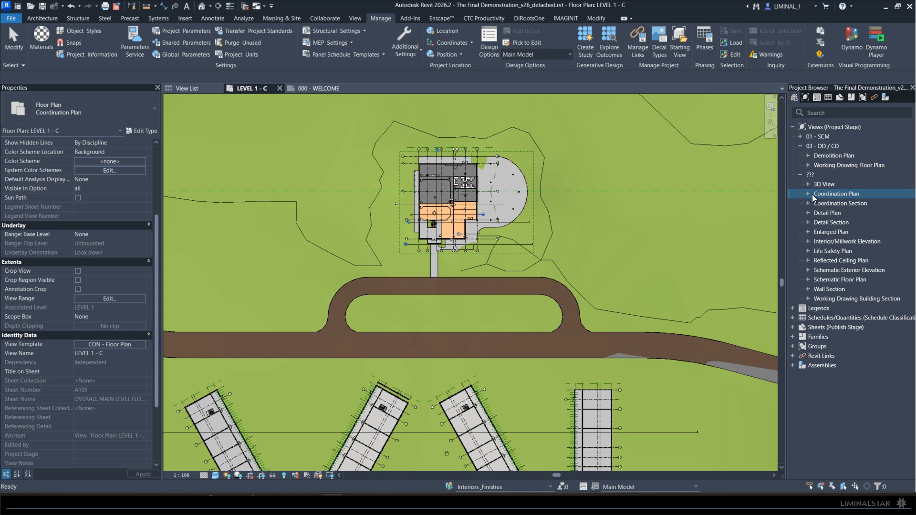
pyautogui.click(808, 194)
pyautogui.click(856, 203)
pyautogui.keyDown('shift'); pyautogui.click(847, 269); pyautogui.keyUp('shift')
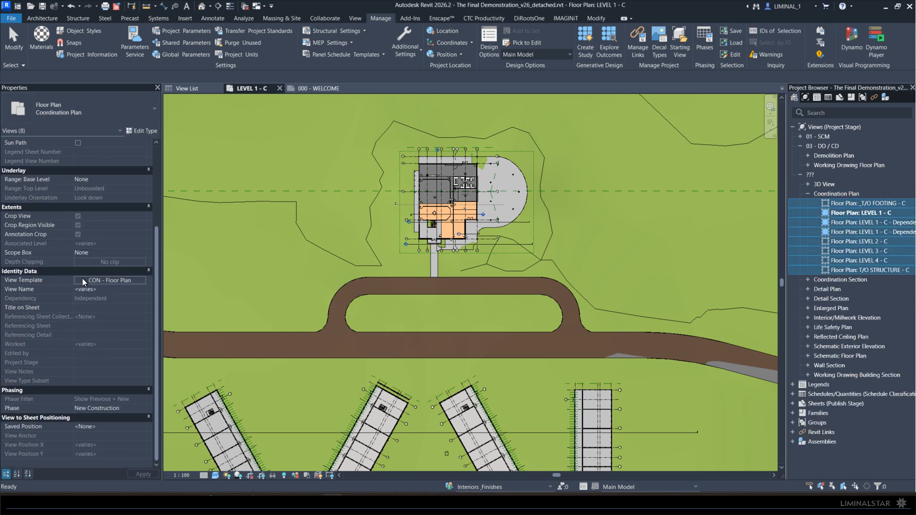
pyautogui.click(93, 283)
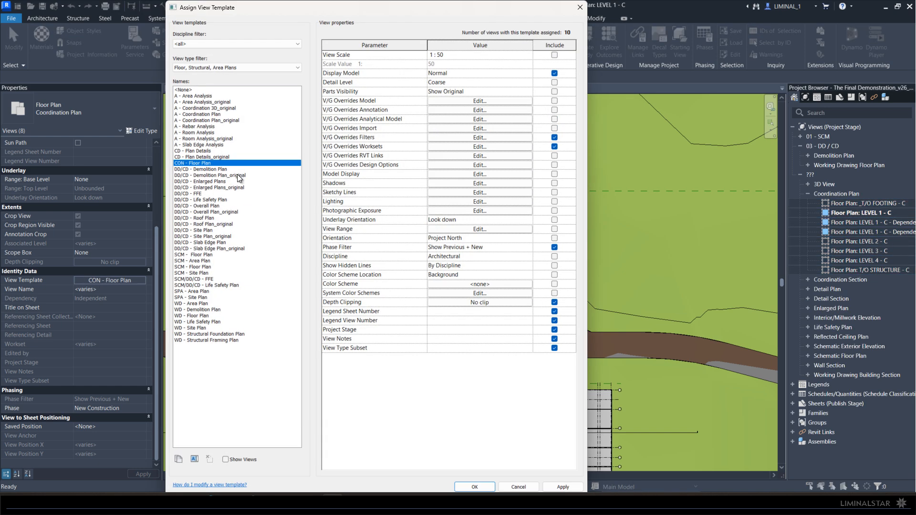
pyautogui.click(199, 115)
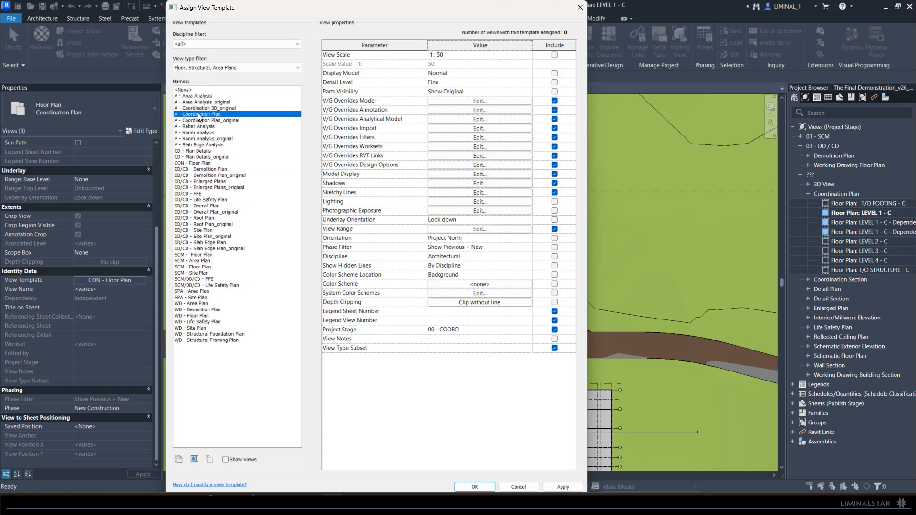
pyautogui.click(475, 486)
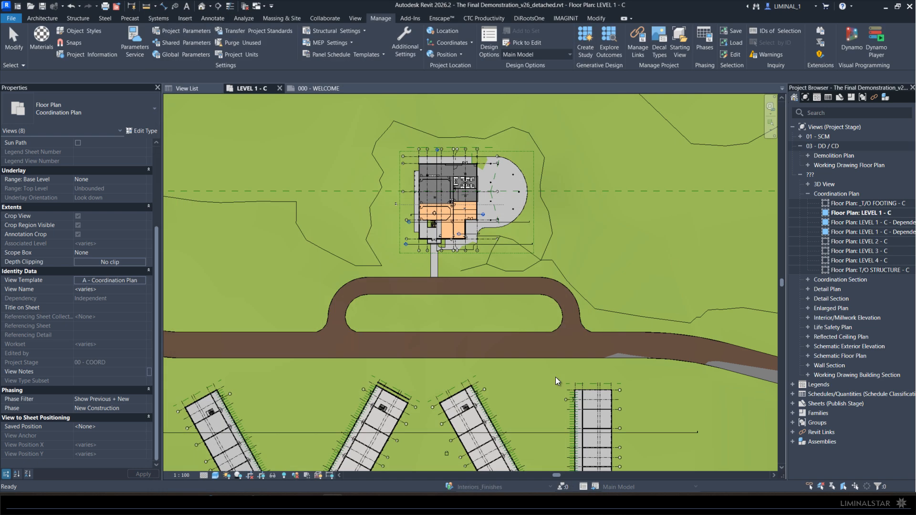
pyautogui.click(448, 330)
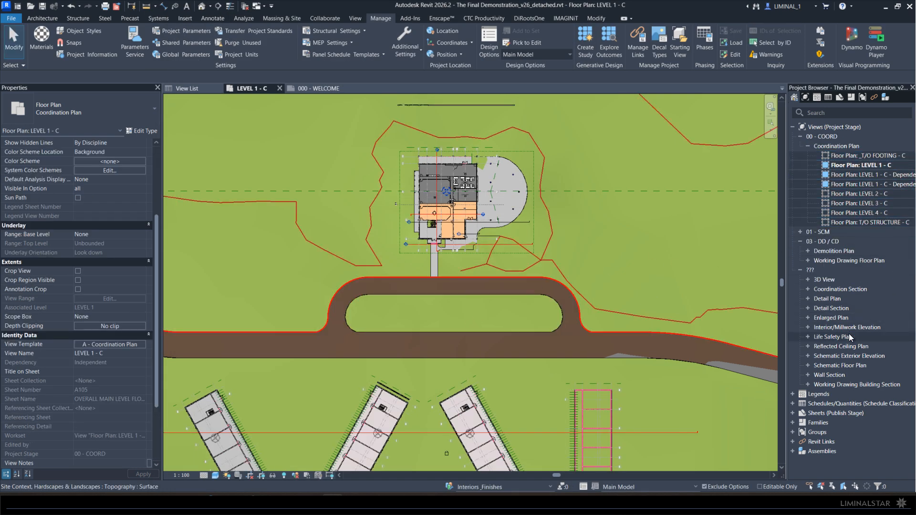
# Open the Main Level - WD floor plan from the Working Drawing Floor Plan group and frame the building.
pyautogui.doubleClick(834, 260)
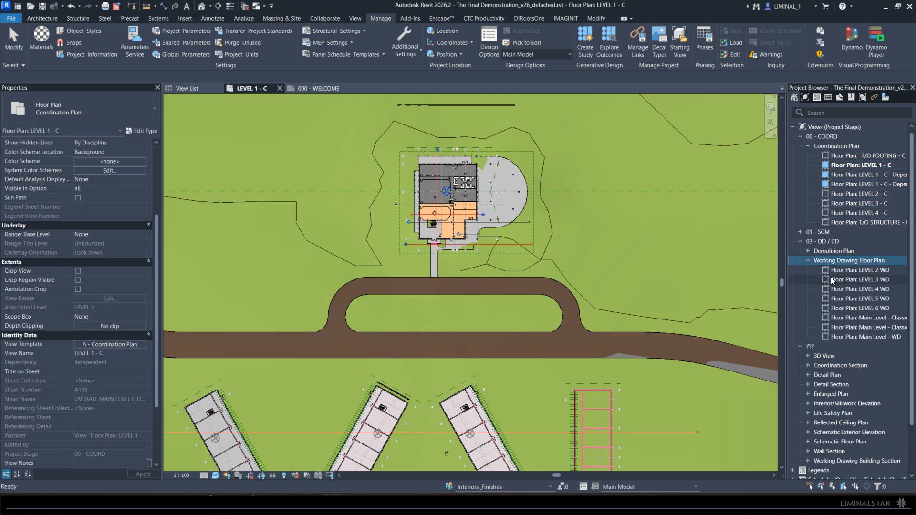
pyautogui.click(844, 327)
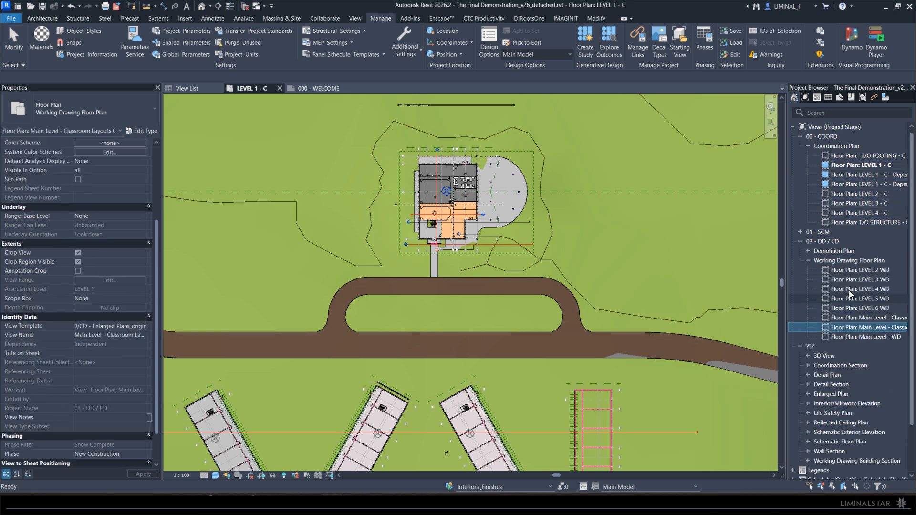
pyautogui.click(849, 338)
pyautogui.doubleClick(849, 338)
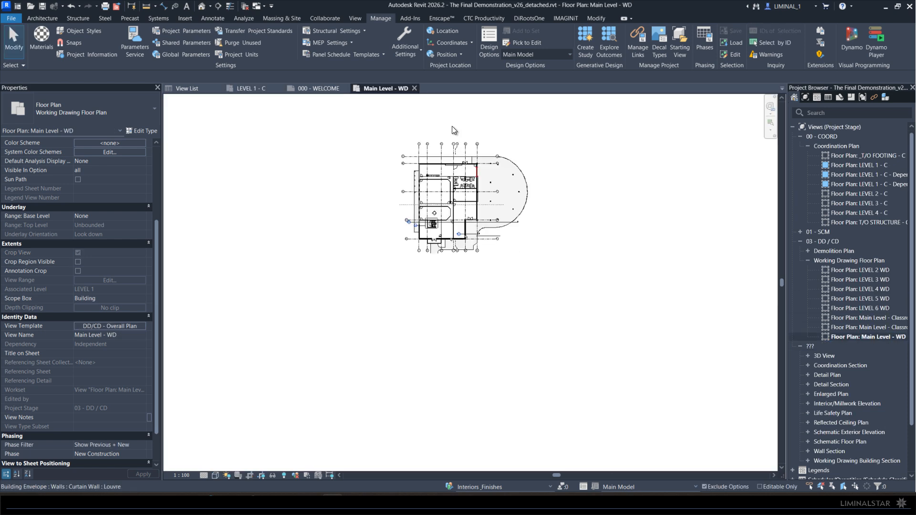
pyautogui.scroll(3, 440, 183)
pyautogui.moveTo(440, 182); pyautogui.dragTo(453, 227, button='middle')
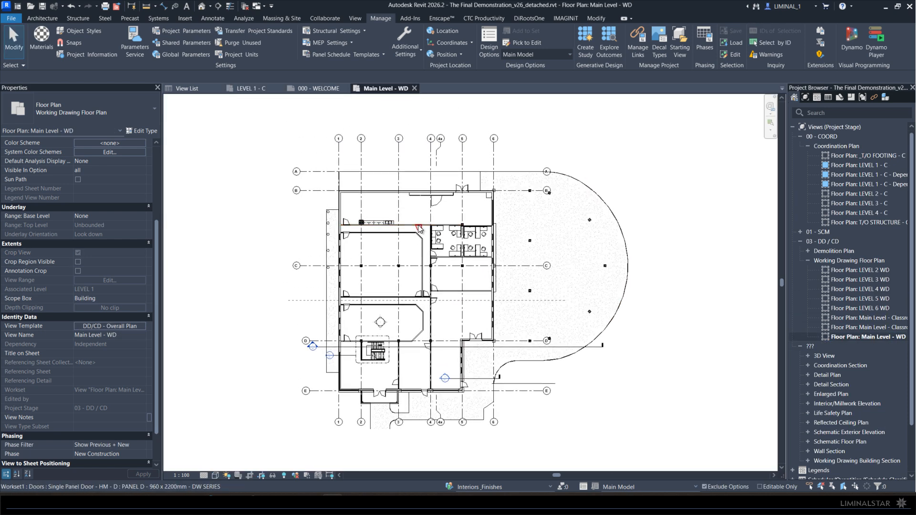
pyautogui.moveTo(620, 396); pyautogui.dragTo(606, 385, button='middle')
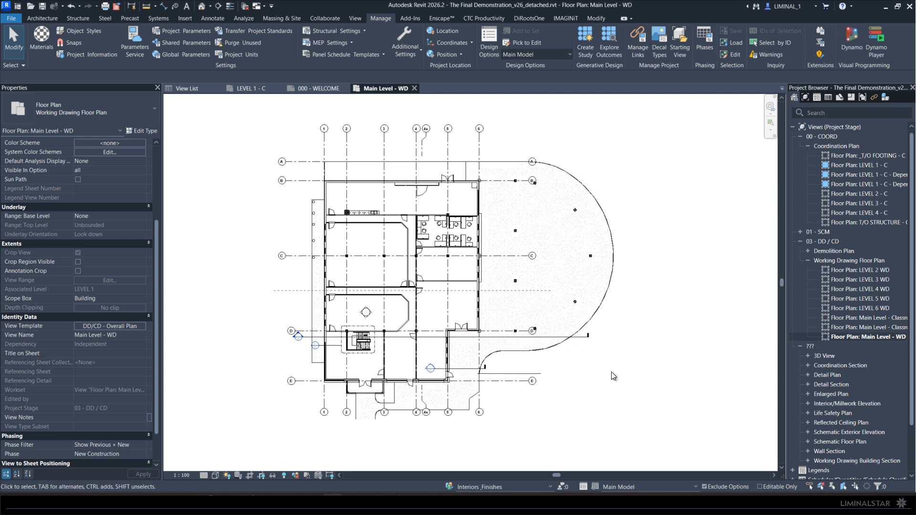
# Temporarily apply the WD - Floor Plan template properties to the Main Level - WD view.
pyautogui.click(307, 475)
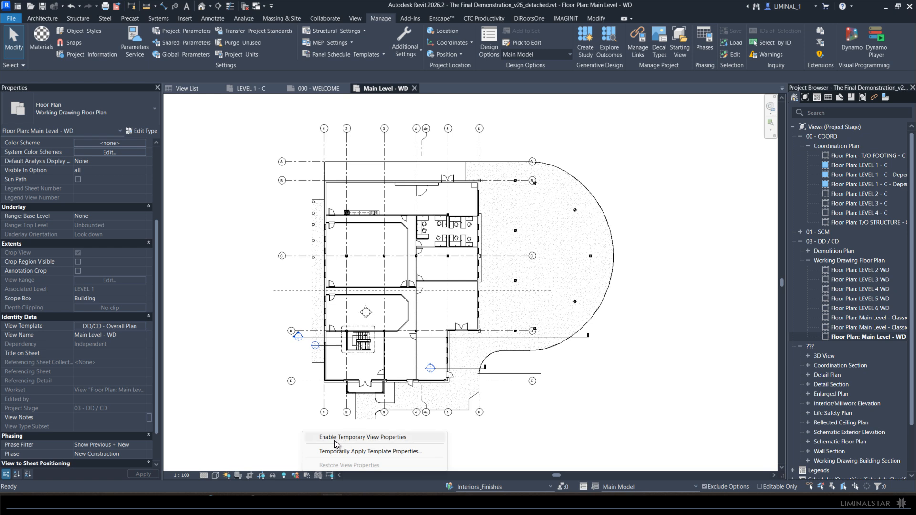
pyautogui.click(367, 451)
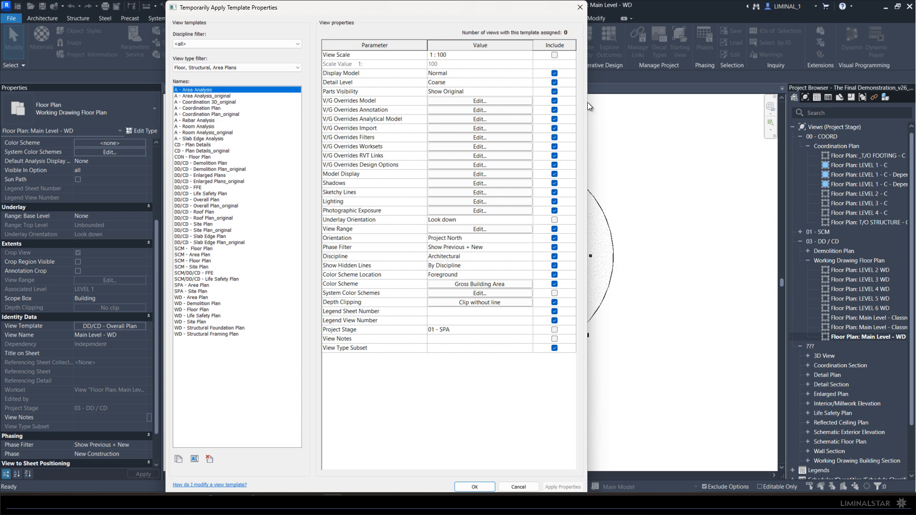
pyautogui.moveTo(587, 102); pyautogui.dragTo(466, 100)
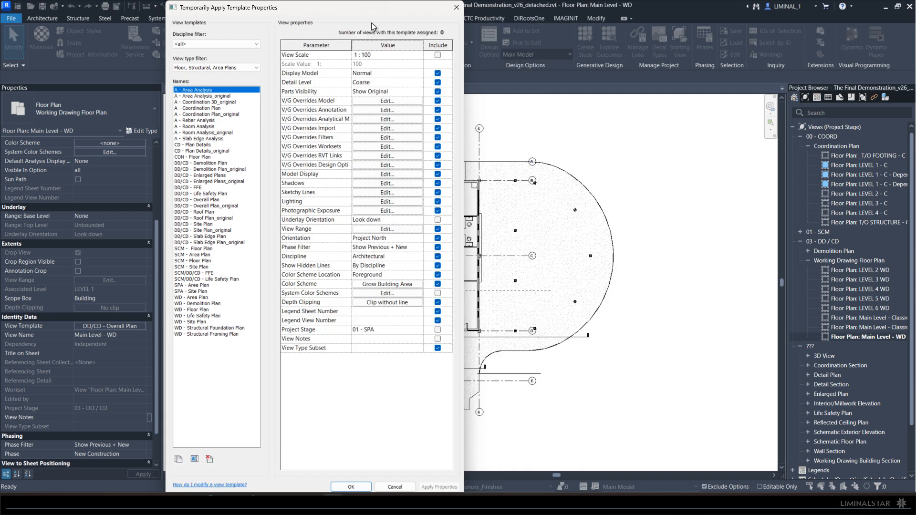
pyautogui.moveTo(279, 17); pyautogui.dragTo(128, 17)
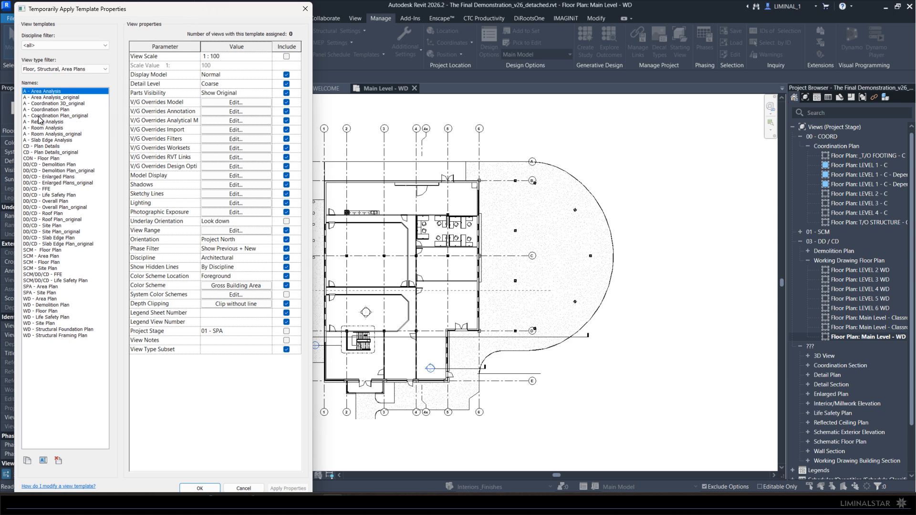
pyautogui.click(51, 311)
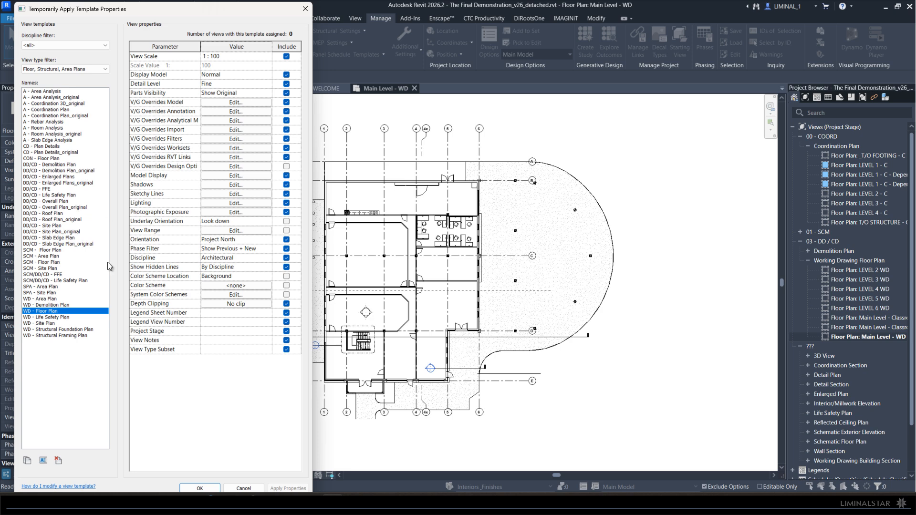
pyautogui.click(199, 487)
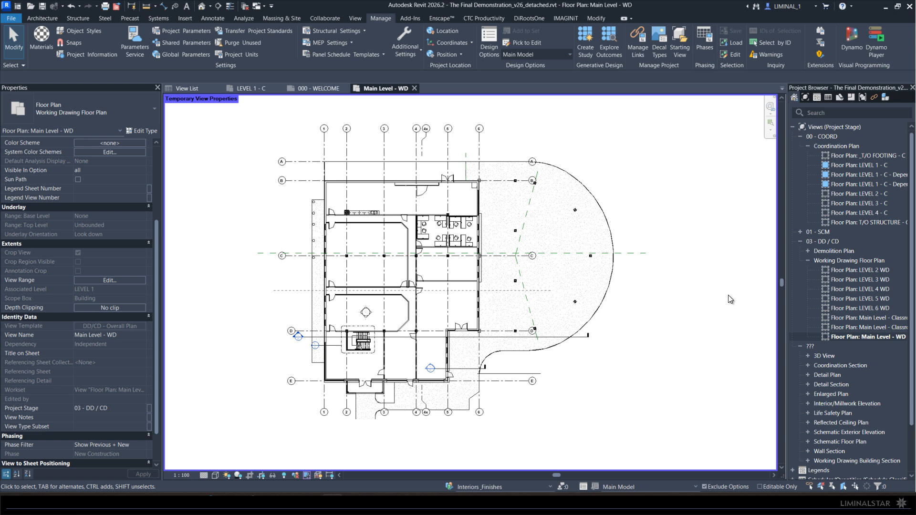
# Inspect the reference plane, stair callout and building section line in the temporary view, and restore the view's original properties.
pyautogui.click(634, 251)
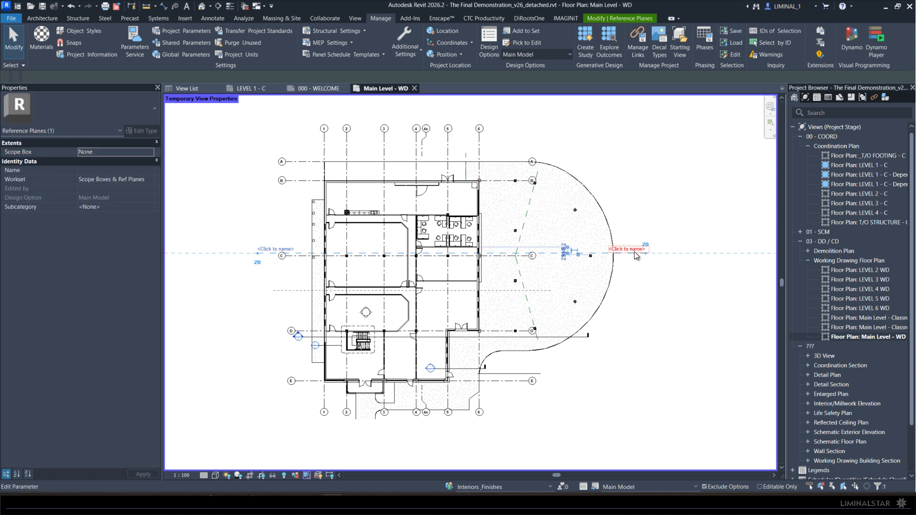
pyautogui.click(342, 344)
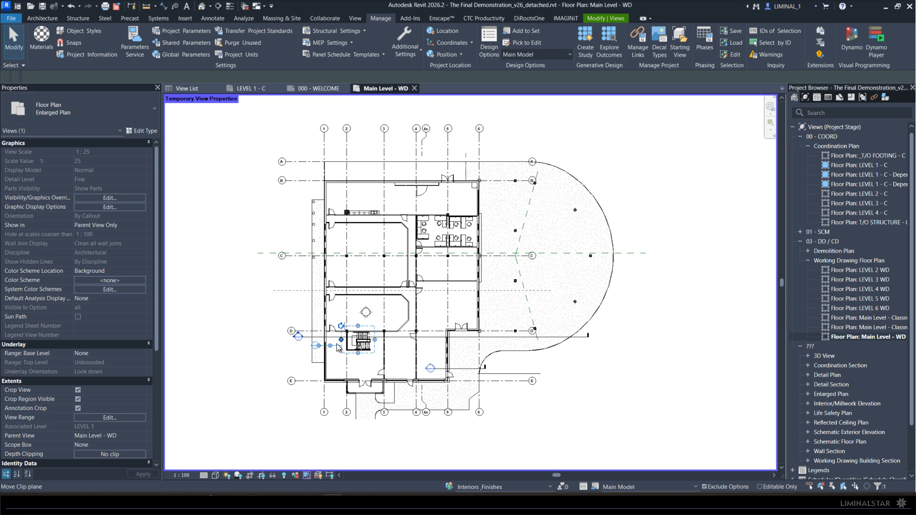
pyautogui.click(311, 340)
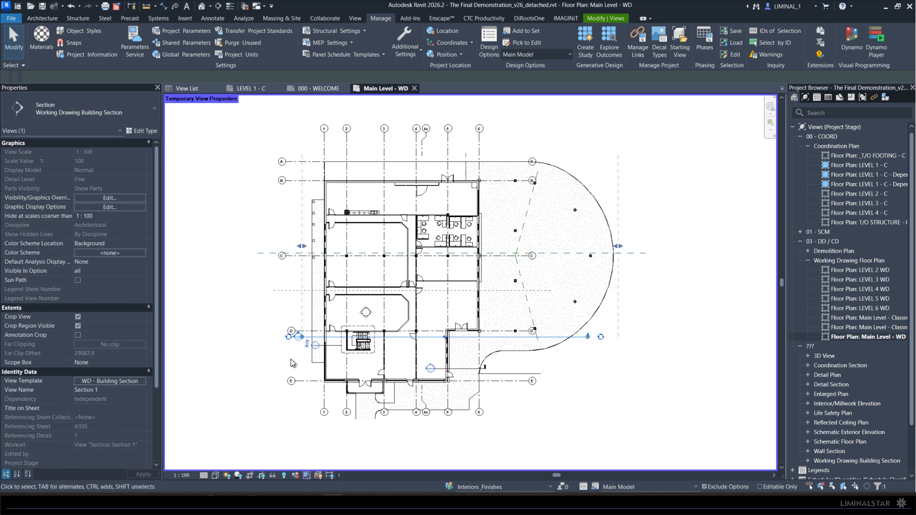
pyautogui.click(272, 365)
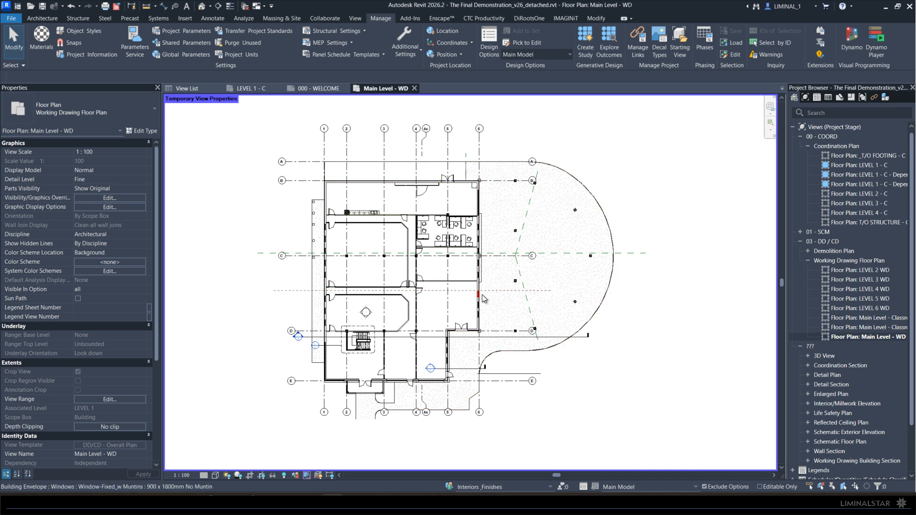
pyautogui.click(307, 475)
pyautogui.click(360, 451)
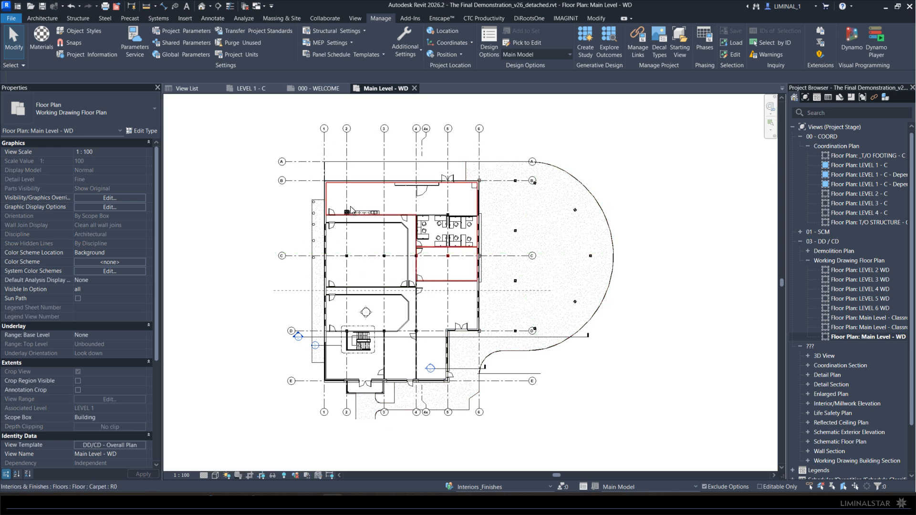
# Examine the kitchen range, the exterior concrete floor slab and the entrance area in the Main Level - WD plan.
pyautogui.scroll(5, 353, 210)
pyautogui.click(346, 237)
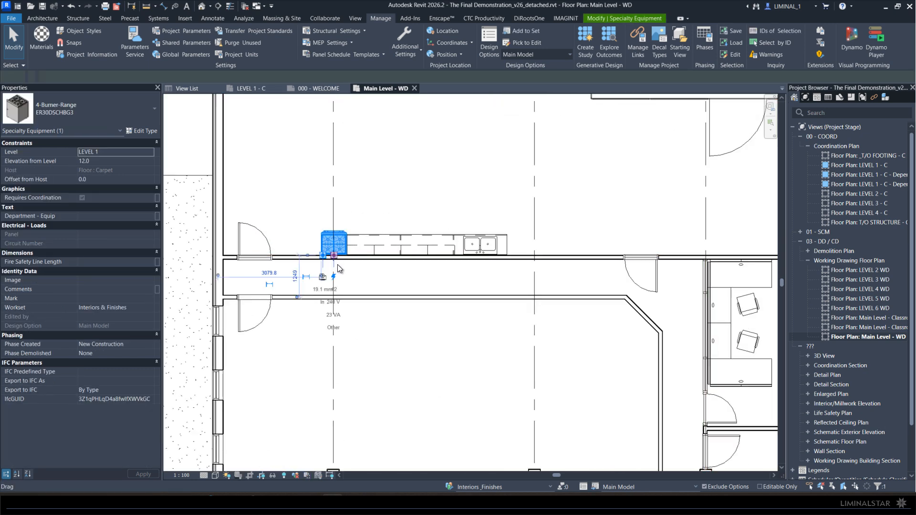
pyautogui.scroll(-3, 267, 256)
pyautogui.scroll(-1, 269, 252)
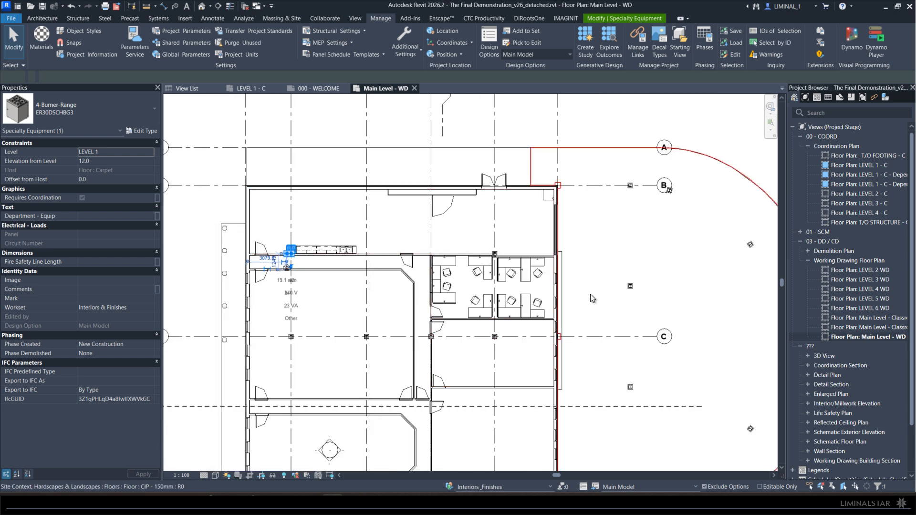
pyautogui.click(587, 264)
pyautogui.scroll(4, 494, 181)
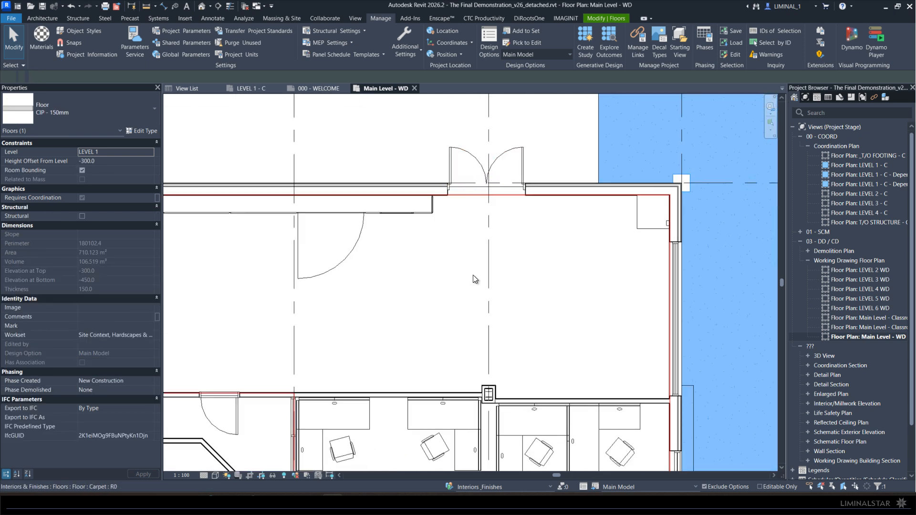
pyautogui.scroll(-3, 473, 275)
pyautogui.scroll(-2, 373, 259)
pyautogui.scroll(-1, 425, 186)
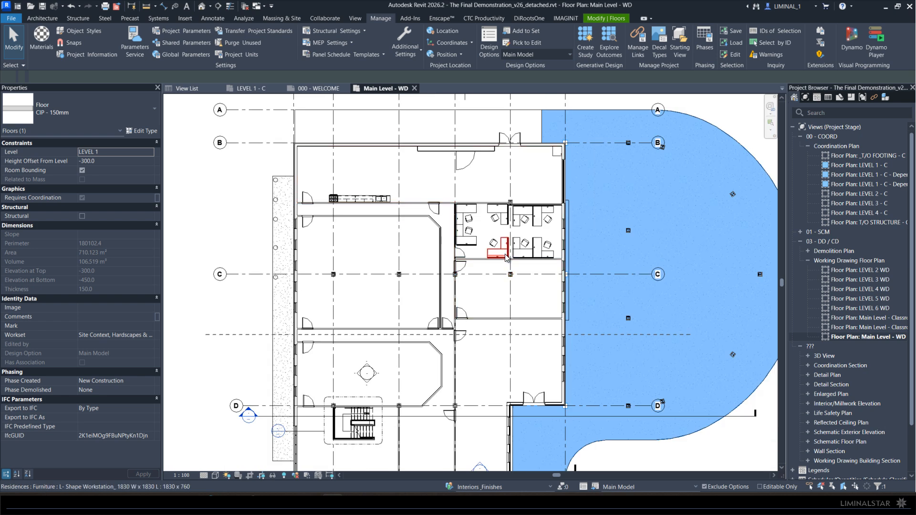
pyautogui.scroll(-1, 472, 270)
pyautogui.moveTo(723, 393); pyautogui.dragTo(678, 388, button='middle')
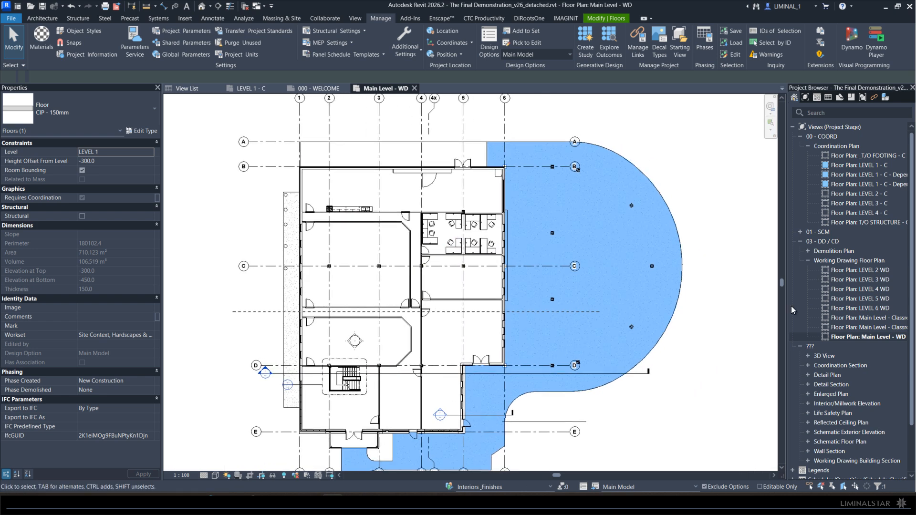
# Open the Detail 2 section from the unstaged Coordination Section group and turn off its view cropping to show the whole building.
pyautogui.click(806, 261)
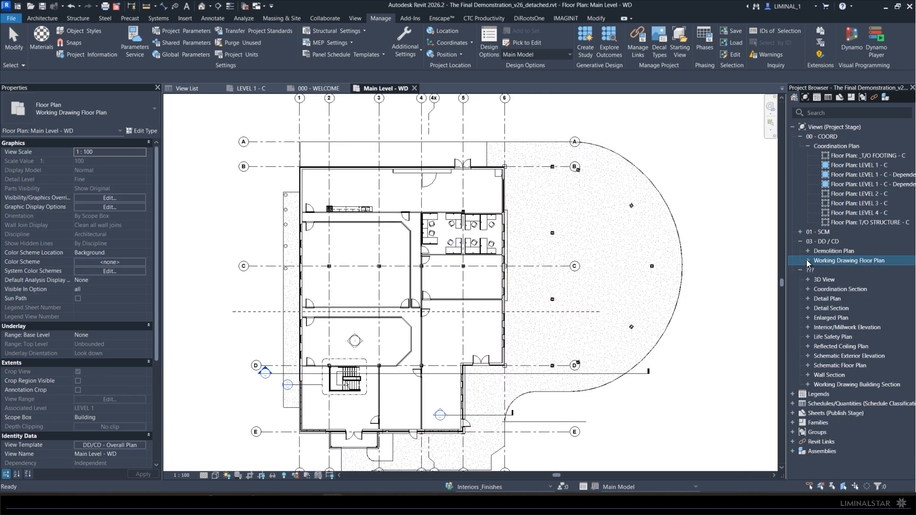
pyautogui.click(808, 289)
pyautogui.click(846, 299)
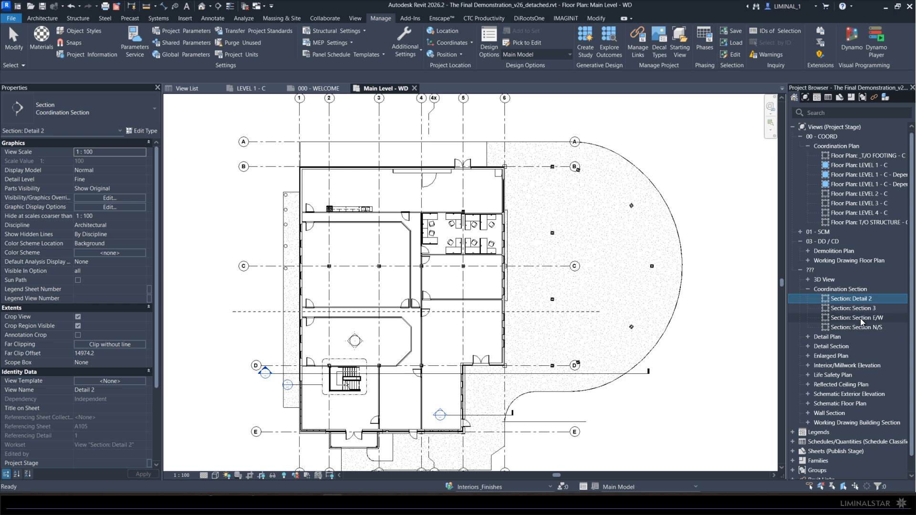
pyautogui.doubleClick(848, 298)
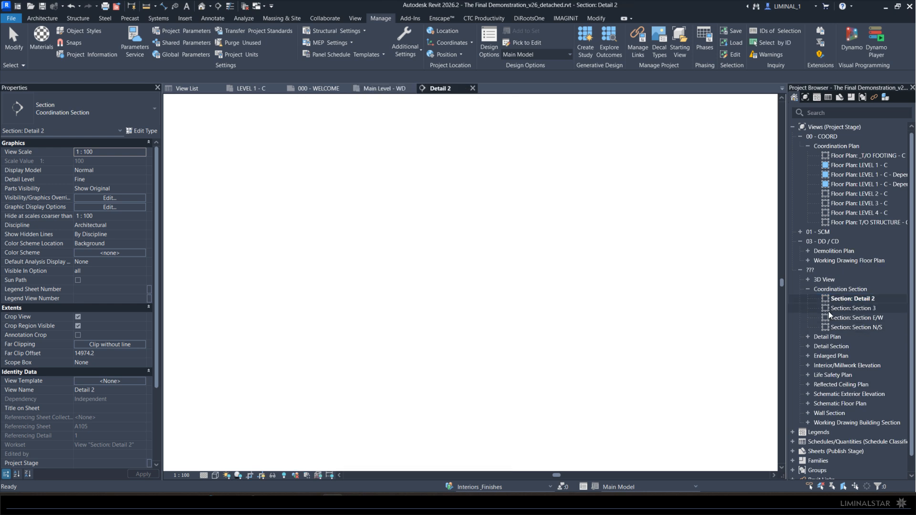
pyautogui.click(610, 275)
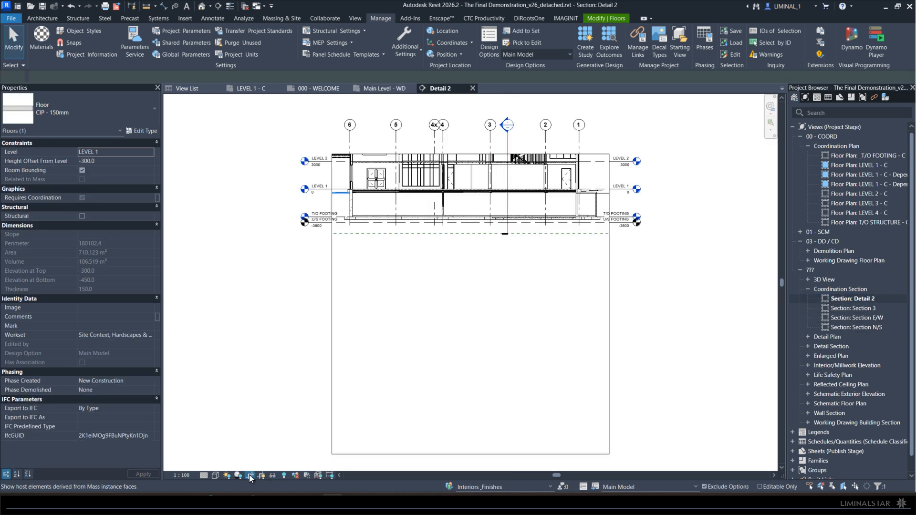
pyautogui.click(421, 238)
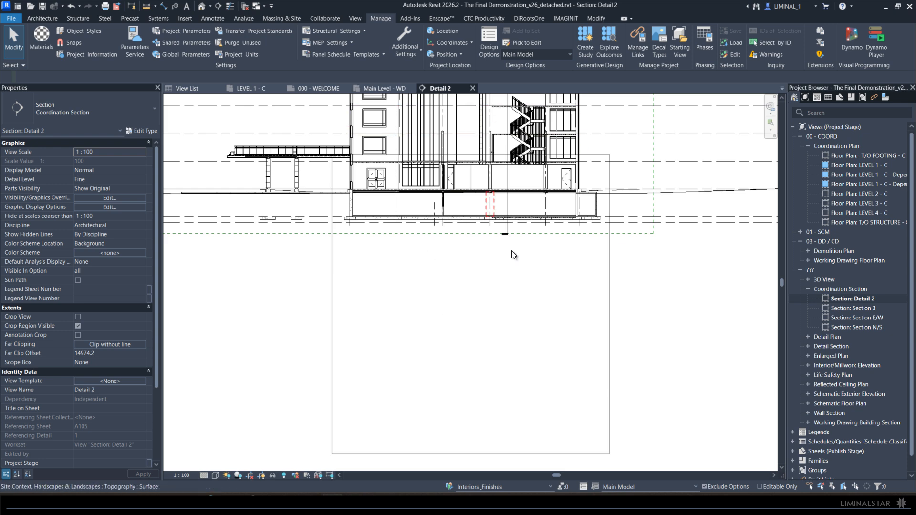
pyautogui.moveTo(513, 232); pyautogui.dragTo(512, 414, button='middle')
pyautogui.moveTo(454, 324); pyautogui.dragTo(458, 304, button='middle')
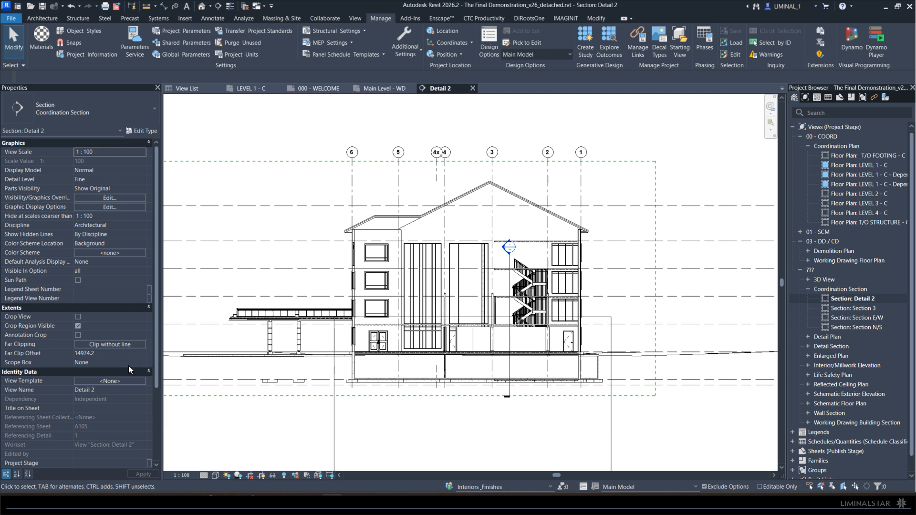
# Assign the A - Coordination Section_original view template to the Detail 2 section.
pyautogui.click(112, 381)
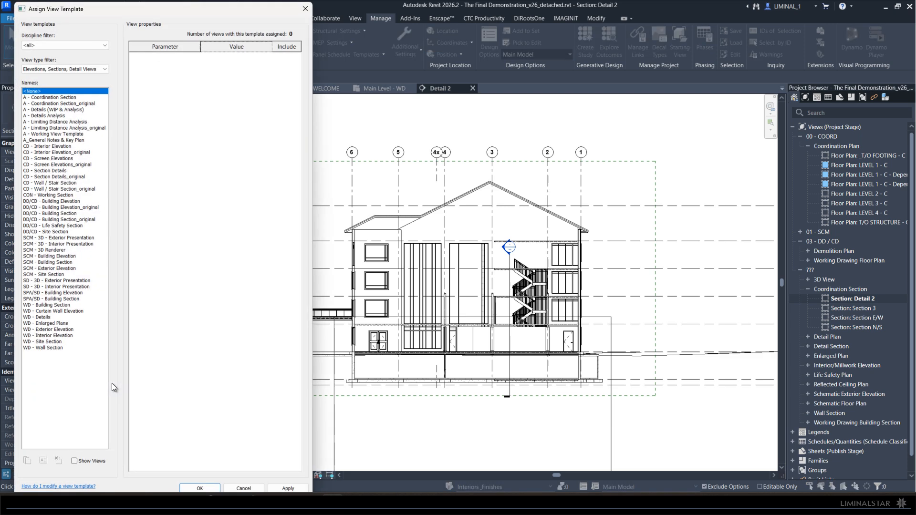
pyautogui.click(41, 104)
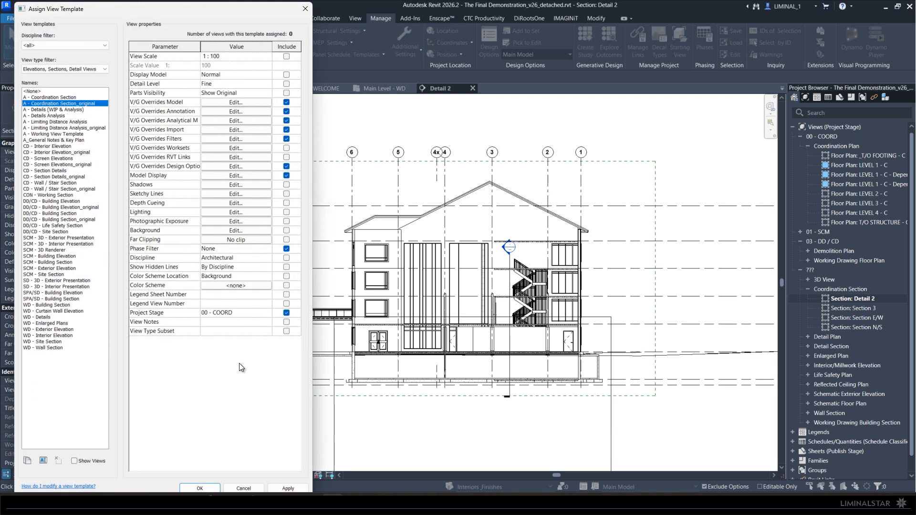
pyautogui.click(200, 488)
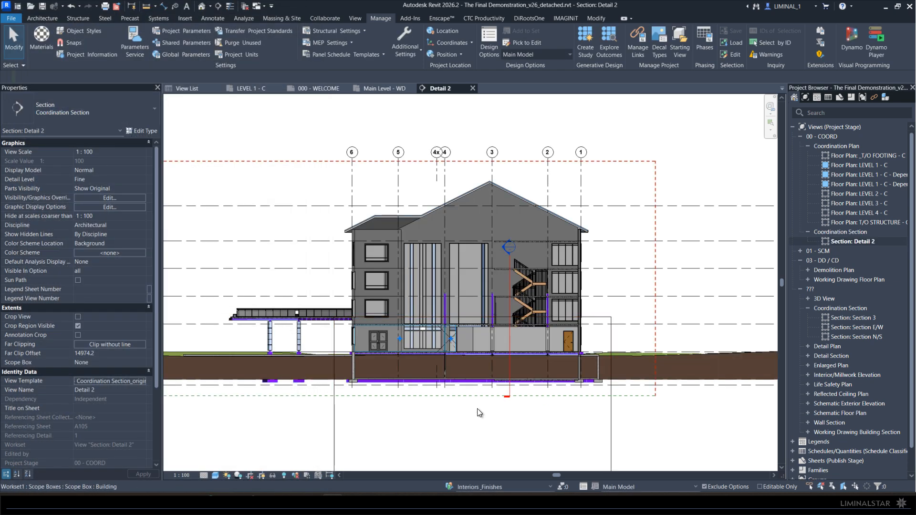
# Crop the Detail 2 section again, extend its crop region upward past the roof, and hide the crop boundary.
pyautogui.click(250, 476)
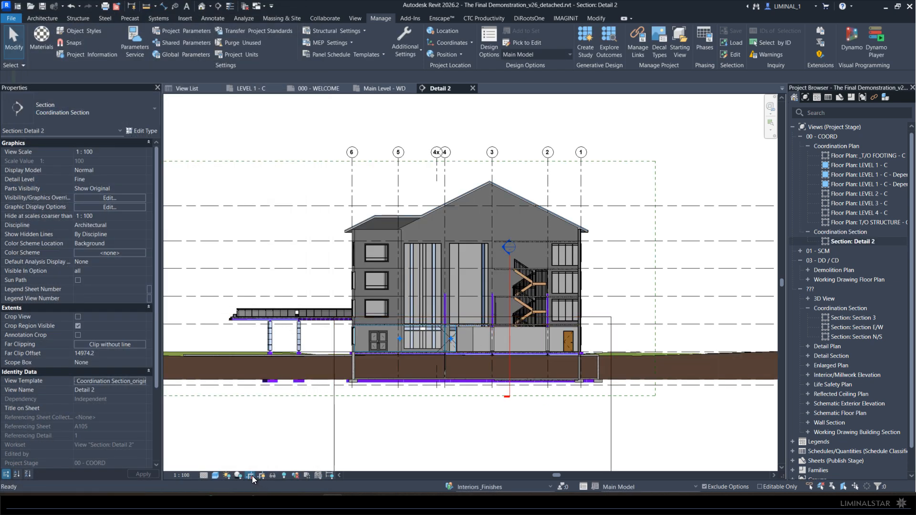
pyautogui.click(334, 404)
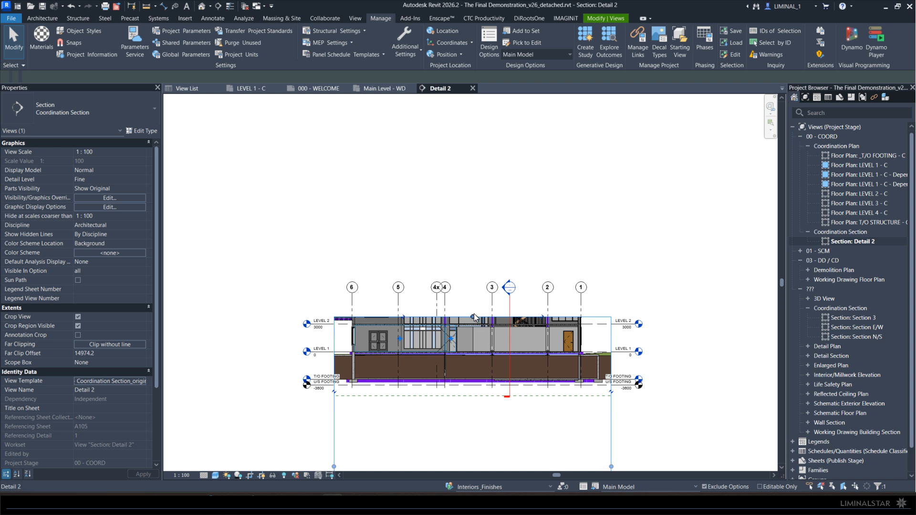
pyautogui.moveTo(474, 315); pyautogui.dragTo(470, 151)
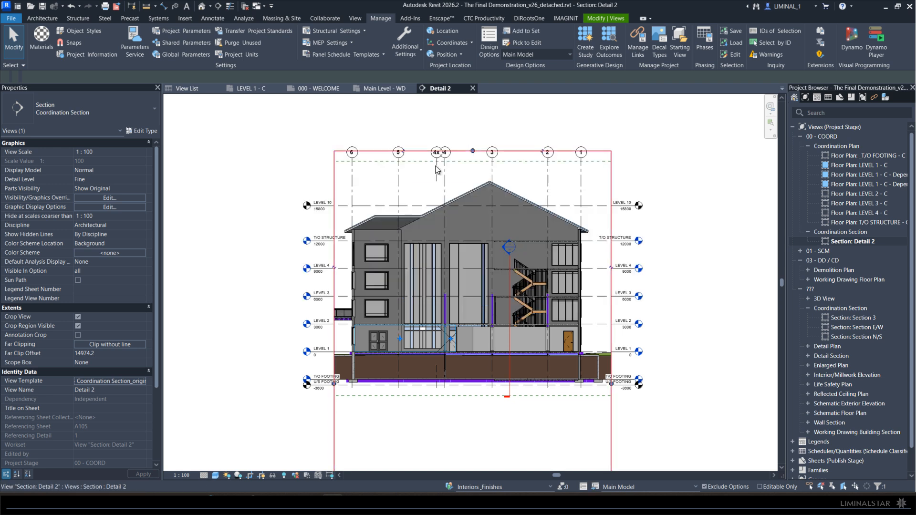
pyautogui.click(455, 431)
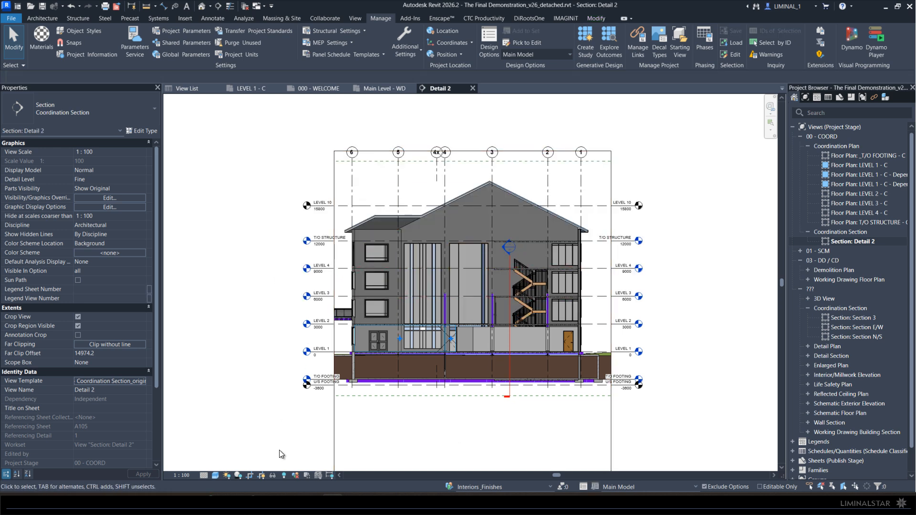
pyautogui.click(261, 476)
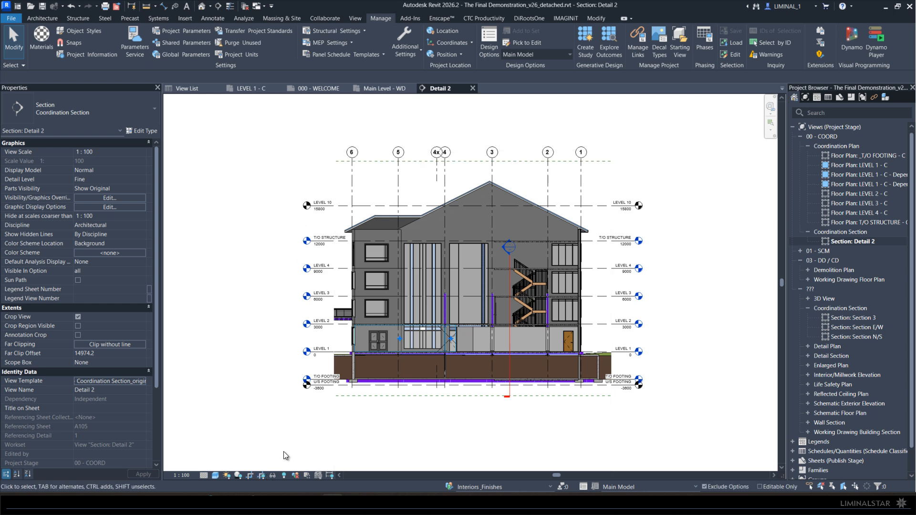
# Temporarily apply the A - Coordination Section template properties to the Detail 2 section.
pyautogui.click(306, 476)
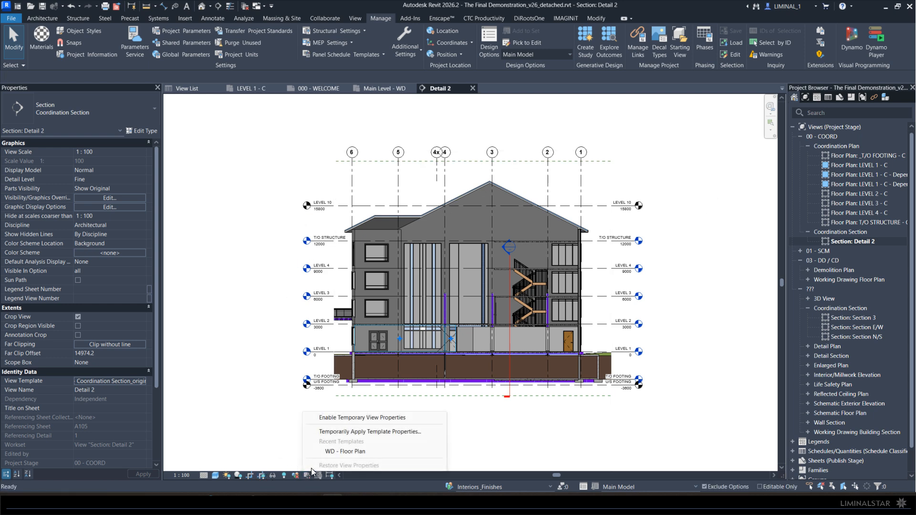
pyautogui.click(330, 432)
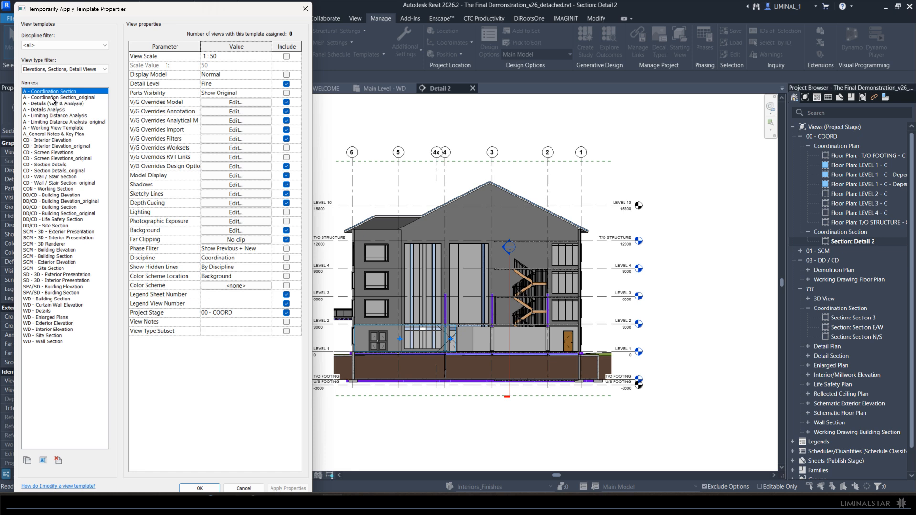
pyautogui.click(203, 488)
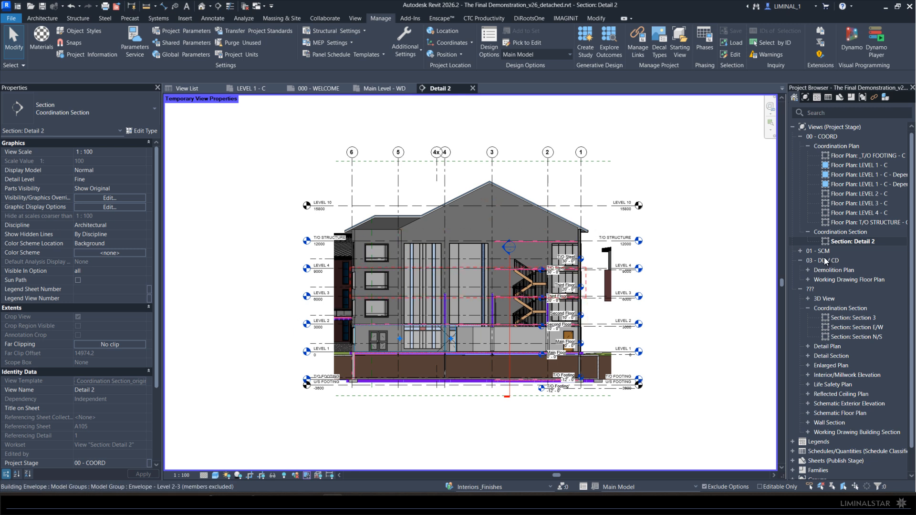
# Assign the A - Coordination Section view template to the unstaged sections Section 3, Section E/W and Section N/S.
pyautogui.click(851, 318)
pyautogui.keyDown('shift'); pyautogui.click(853, 337); pyautogui.keyUp('shift')
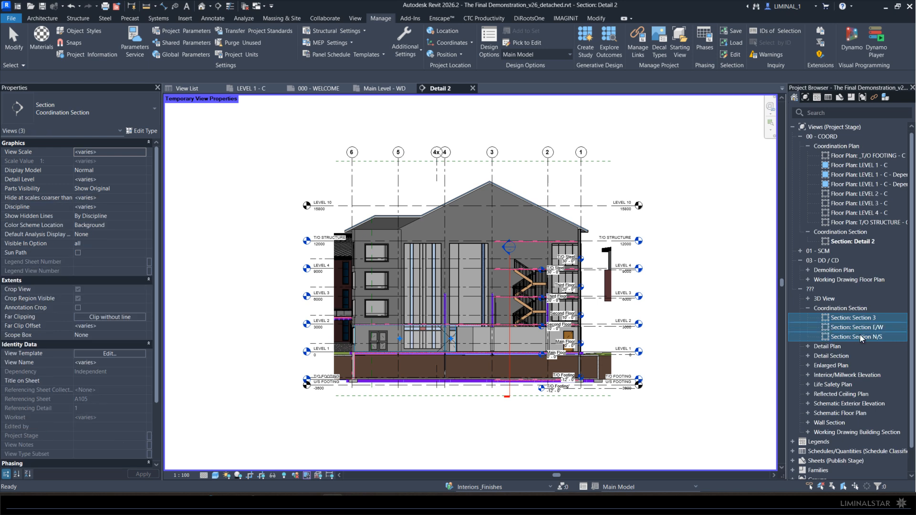
pyautogui.click(110, 353)
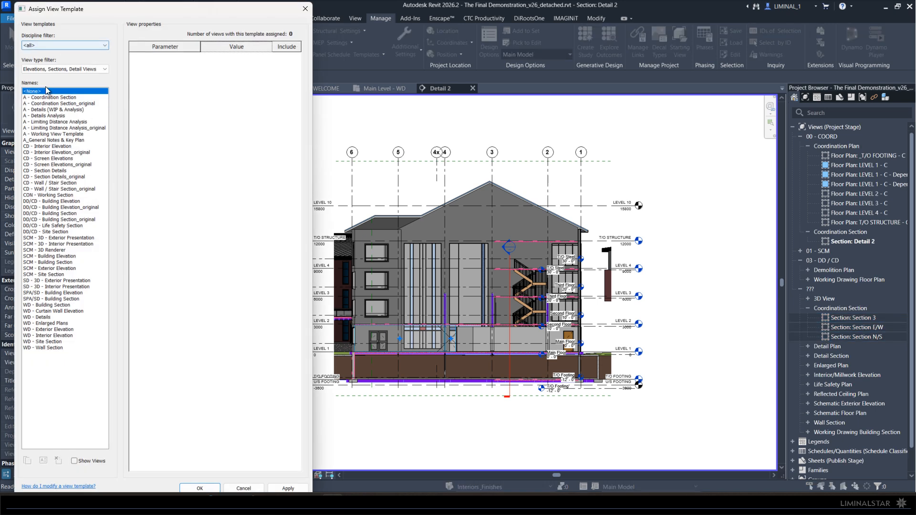
pyautogui.click(48, 97)
pyautogui.click(200, 488)
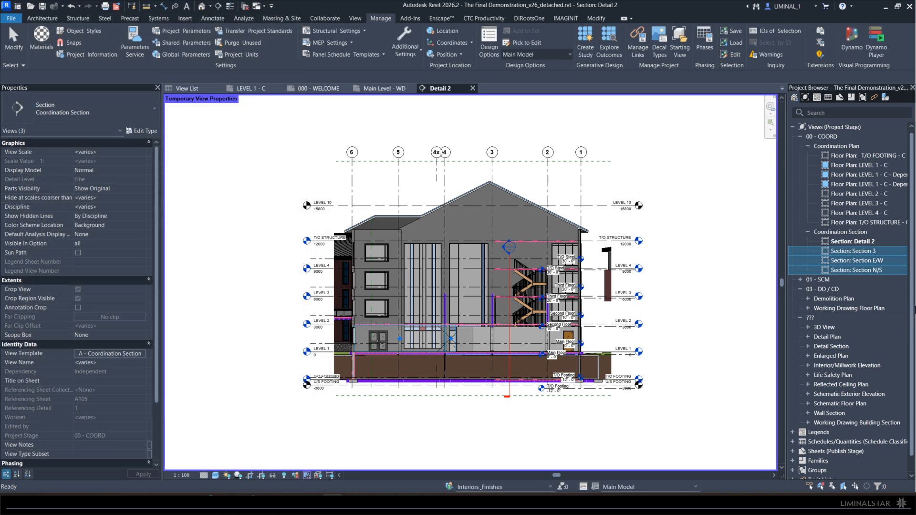
# Restore the Detail 2 section's view properties and assign it the A - Coordination Section view template.
pyautogui.click(682, 314)
pyautogui.click(306, 475)
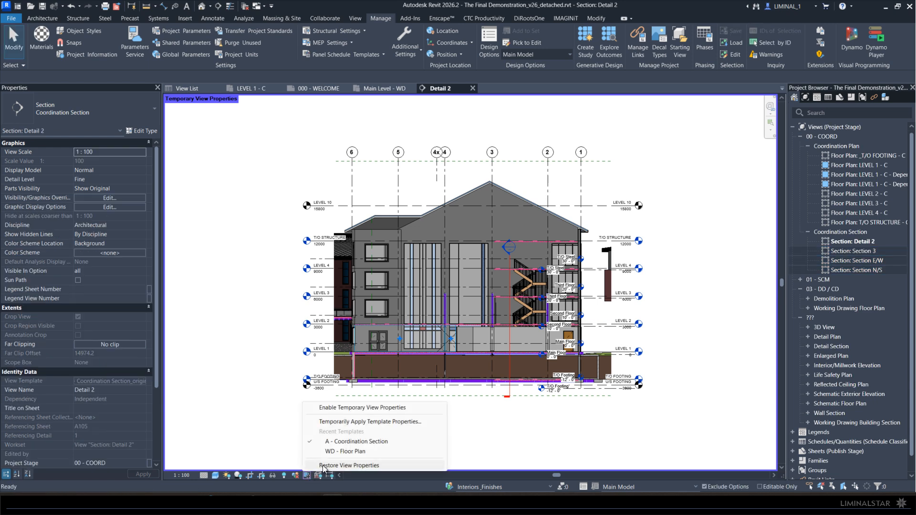
pyautogui.click(313, 450)
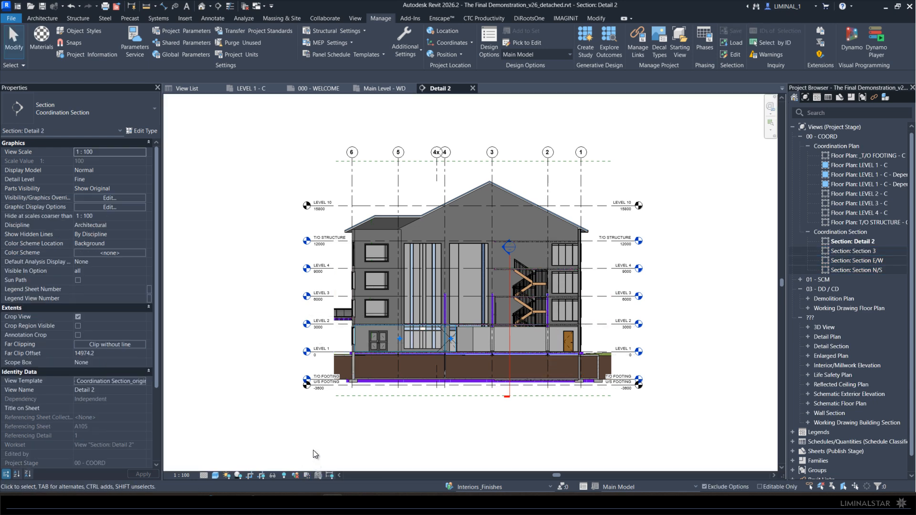
pyautogui.click(118, 363)
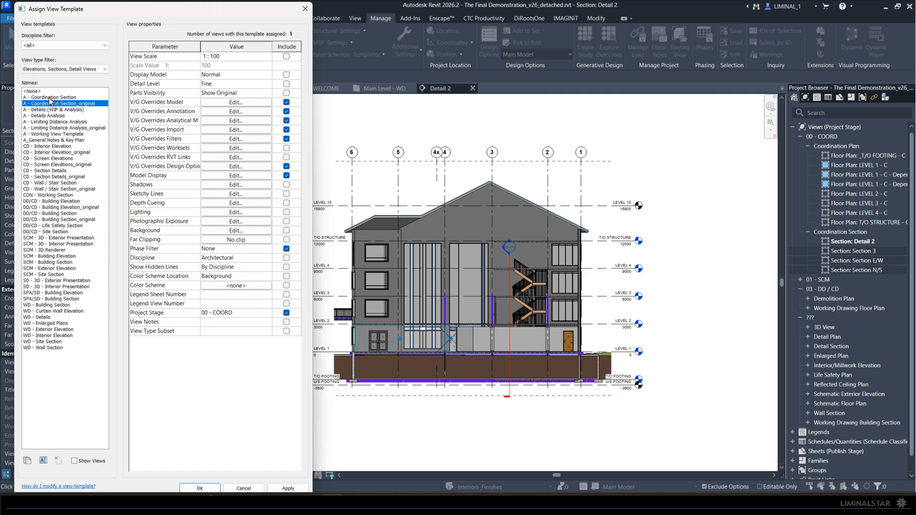
pyautogui.click(52, 98)
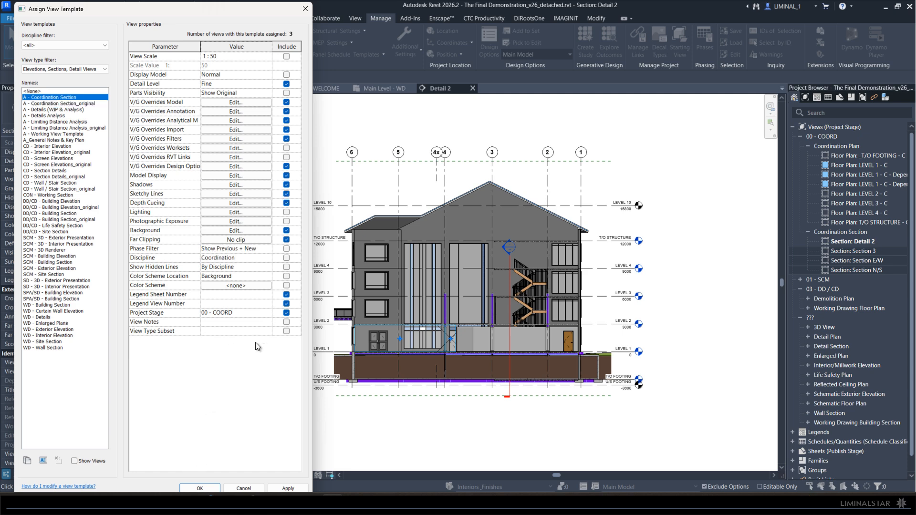
pyautogui.click(200, 488)
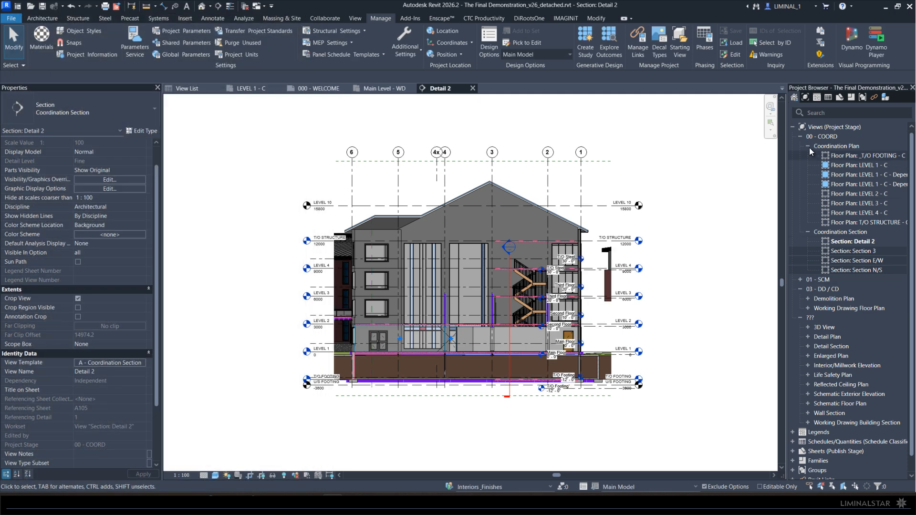
# Collapse the 00 - COORD stage and open the Section 1 @ Grid 1 view from the unstaged Wall Section group.
pyautogui.click(809, 146)
pyautogui.click(800, 136)
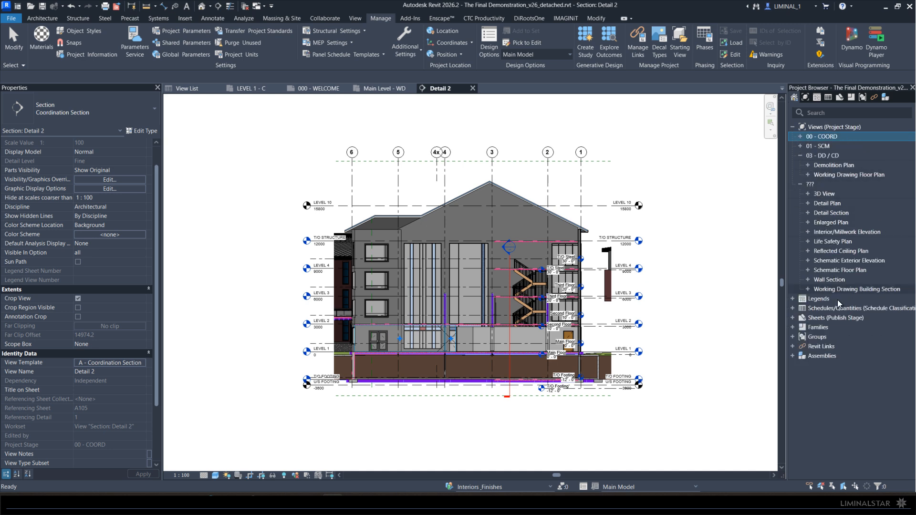
pyautogui.click(827, 281)
pyautogui.click(808, 279)
pyautogui.click(846, 290)
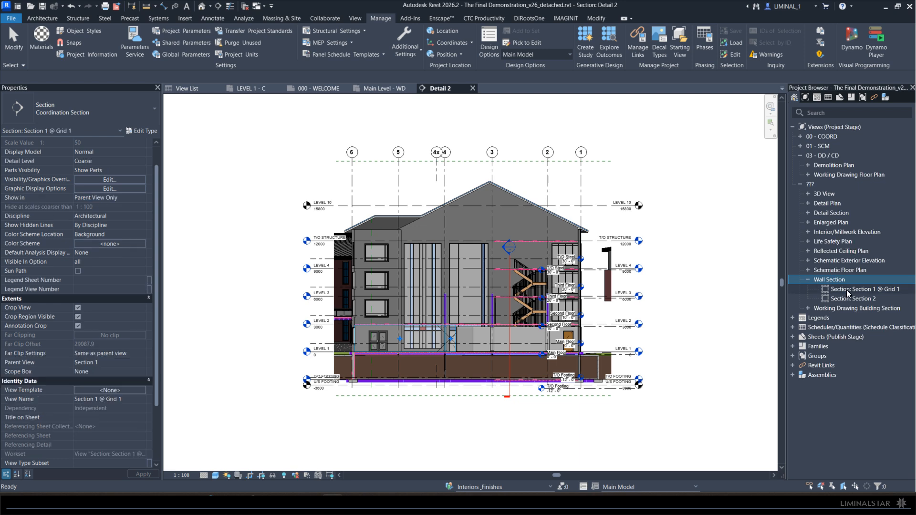
pyautogui.doubleClick(846, 289)
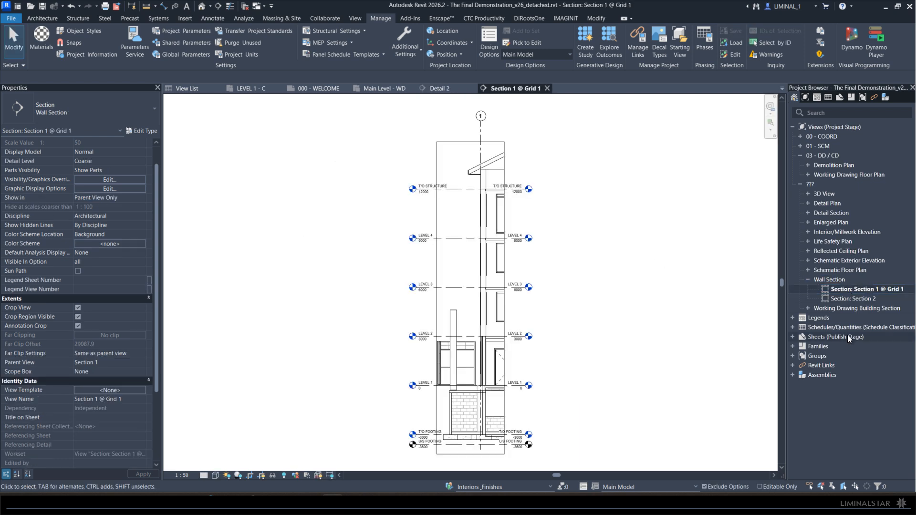
# Open the unstaged wall section Section 2 and assign it the CD - Wall / Stair Section view template.
pyautogui.click(848, 299)
pyautogui.doubleClick(848, 300)
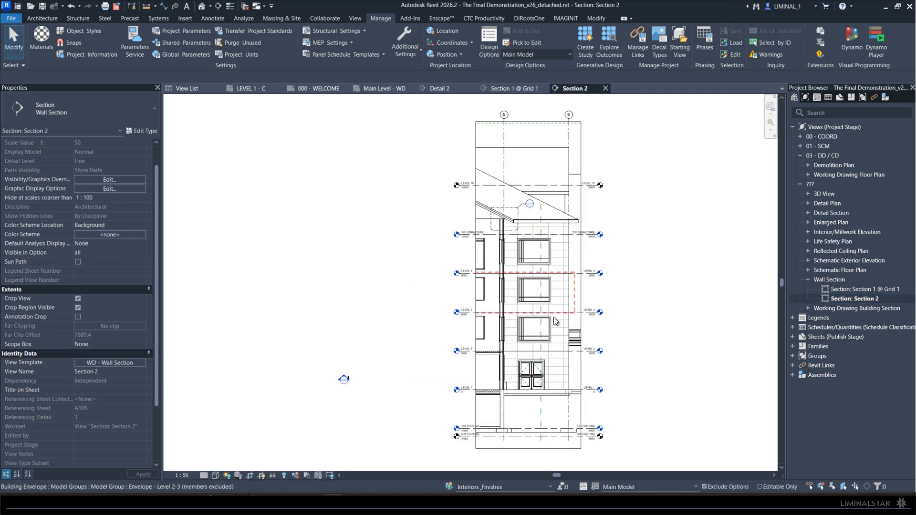
pyautogui.click(125, 363)
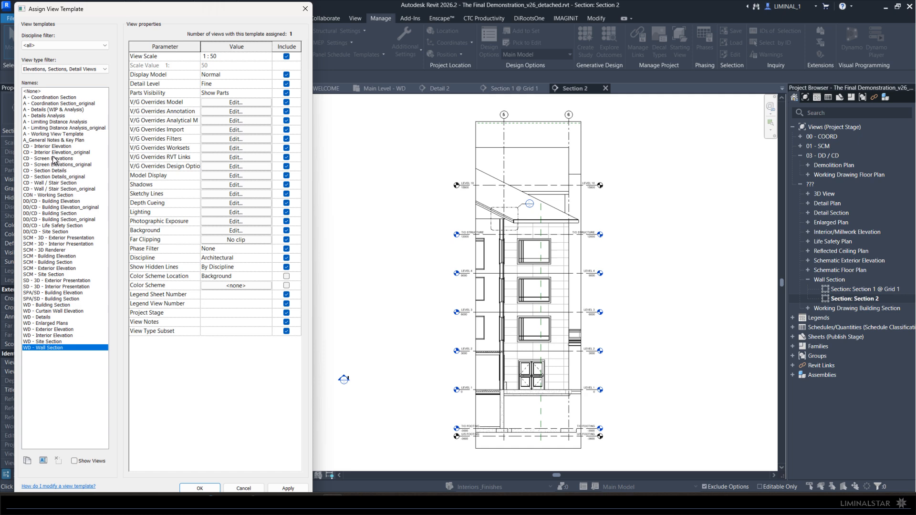
pyautogui.click(46, 183)
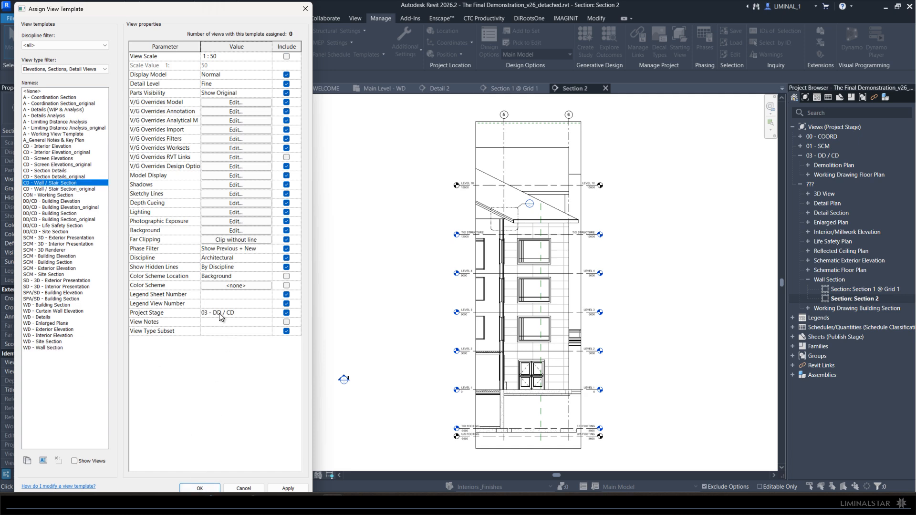
pyautogui.click(200, 488)
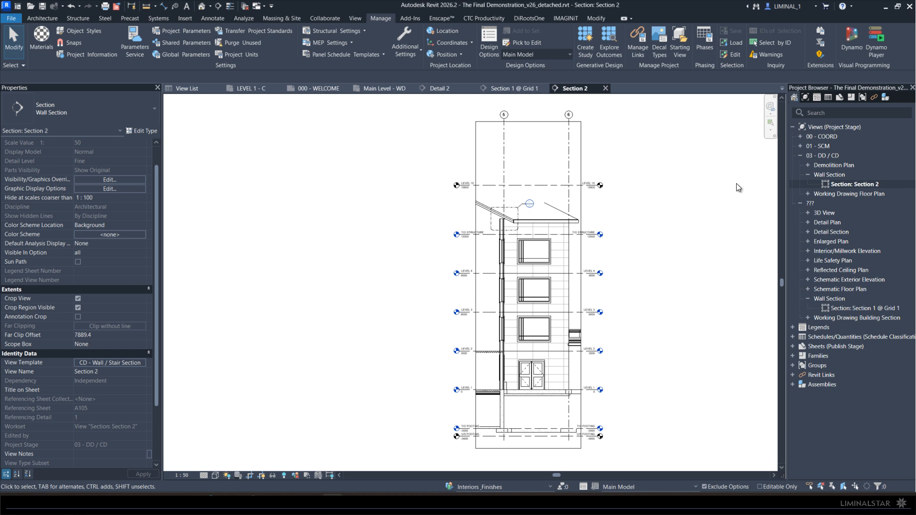
# Assign the CD - Wall / Stair Section view template to Section 1 @ Grid 1 and collapse the 03 - DD / CD stage.
pyautogui.click(848, 308)
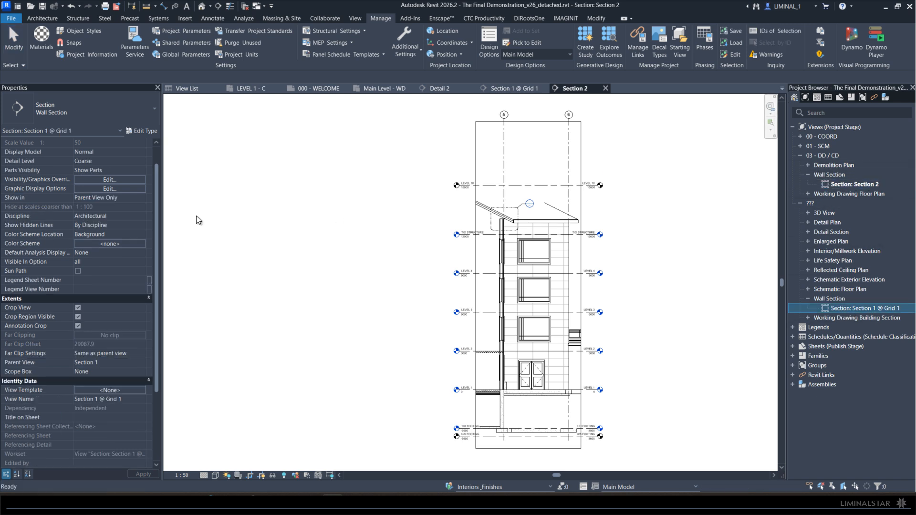
pyautogui.click(126, 390)
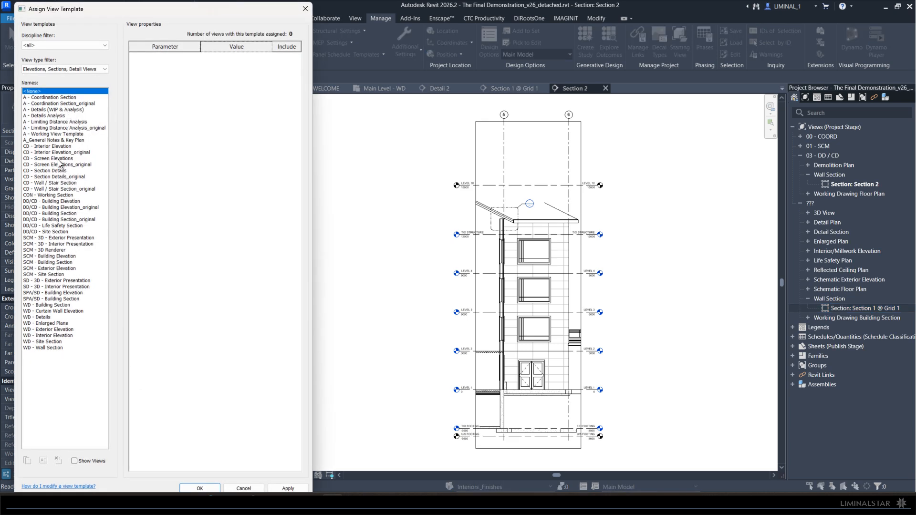
pyautogui.click(68, 183)
pyautogui.click(217, 490)
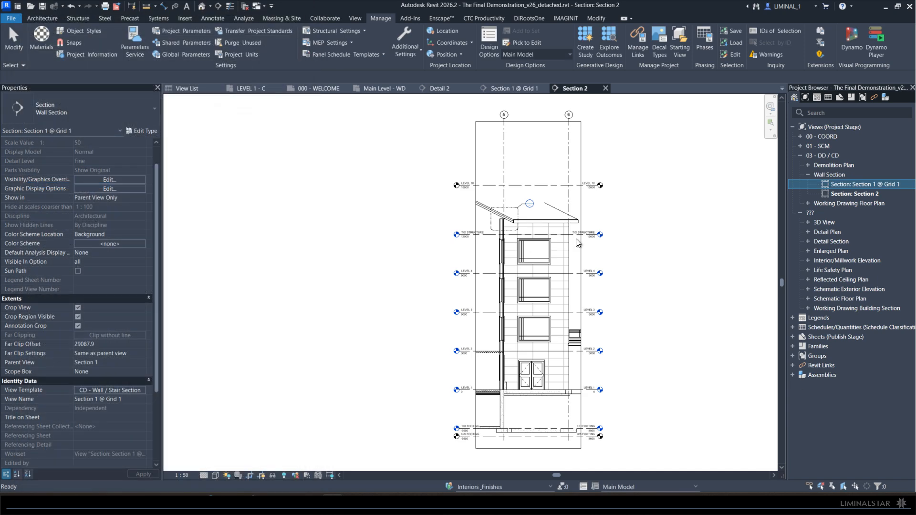
pyautogui.click(800, 156)
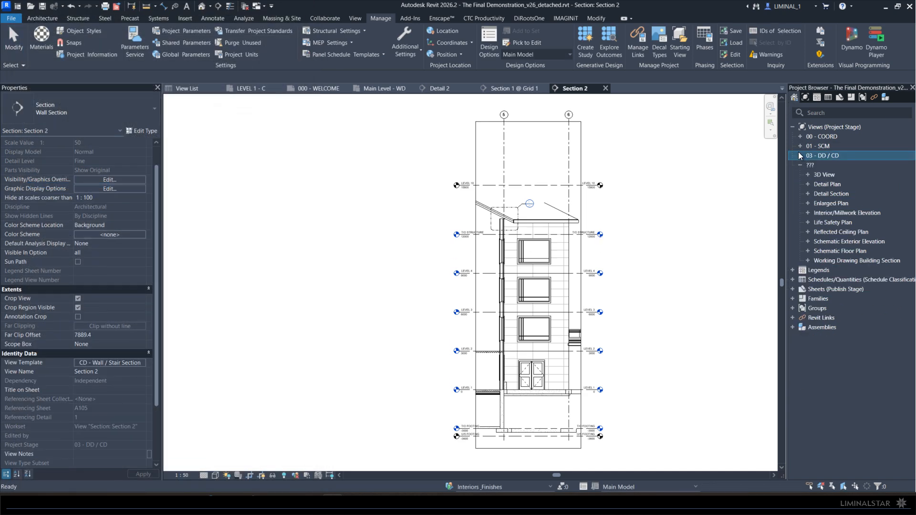
pyautogui.click(800, 165)
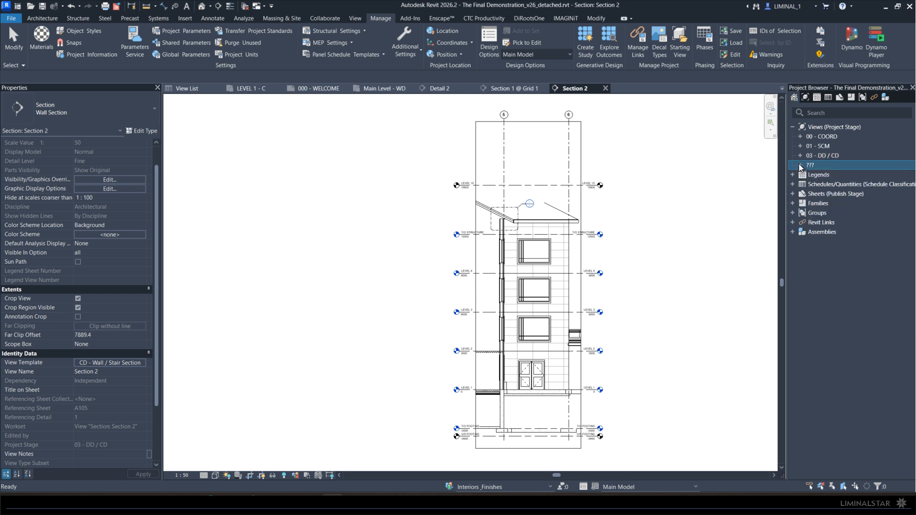
pyautogui.click(800, 165)
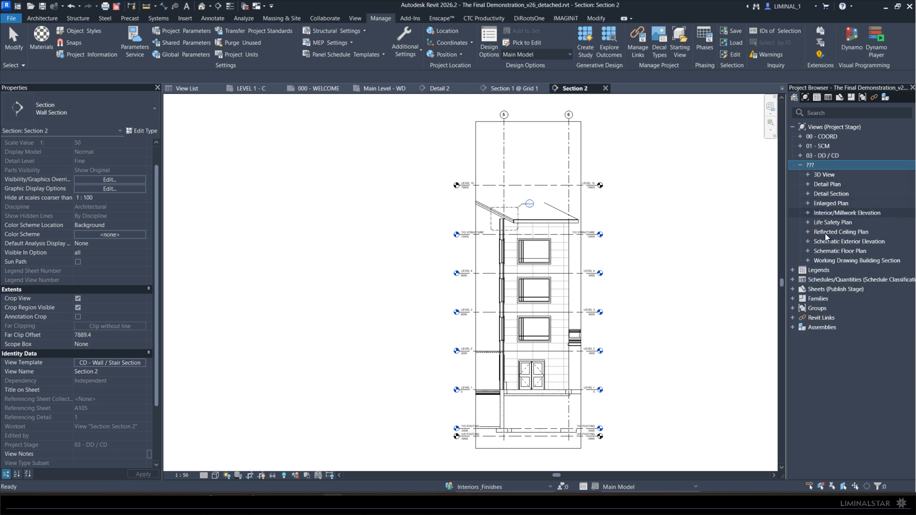
# Open the view template manager and delete A - Area Analysis_original, A - Coordination 3D_original and A - Coordination Plan_original.
pyautogui.click(32, 19)
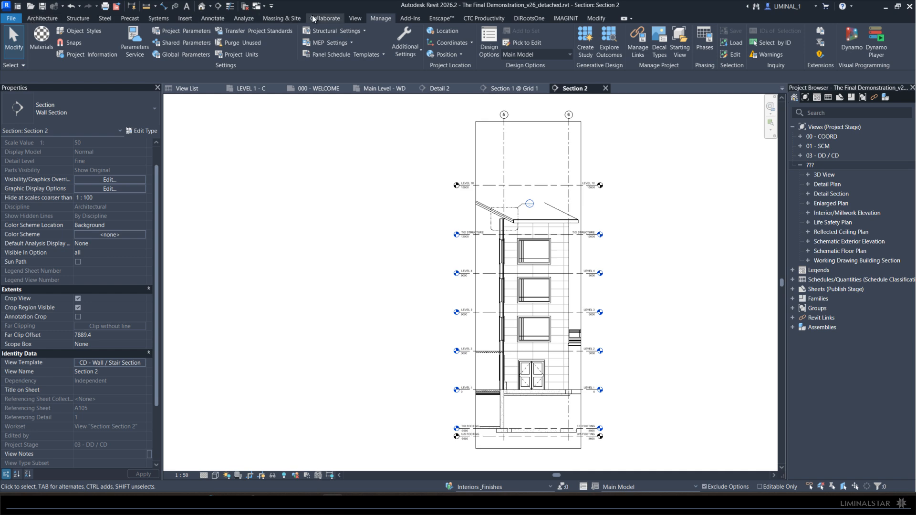
pyautogui.click(355, 18)
pyautogui.click(42, 54)
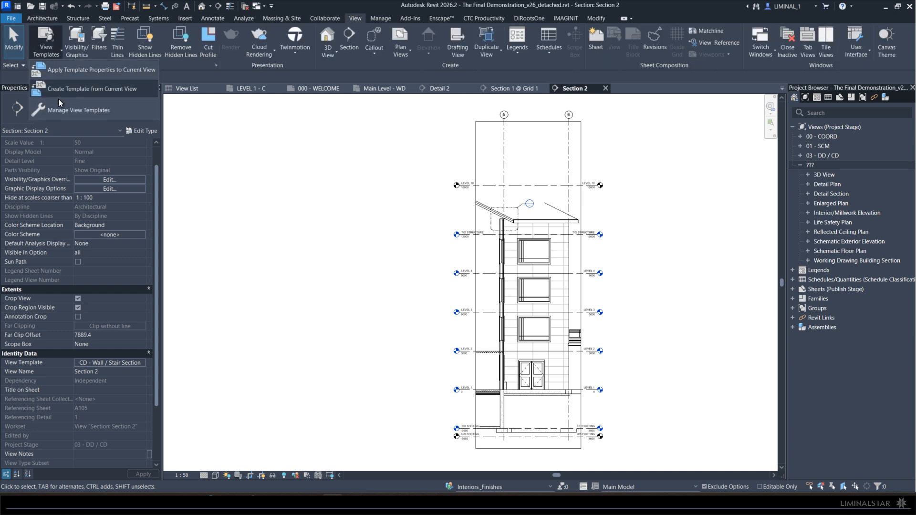
pyautogui.click(66, 108)
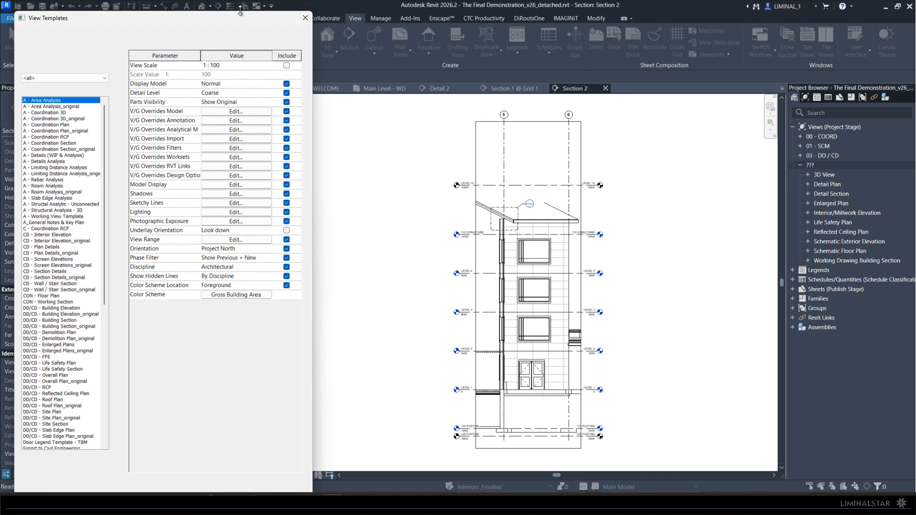
pyautogui.moveTo(130, 9); pyautogui.dragTo(292, 7)
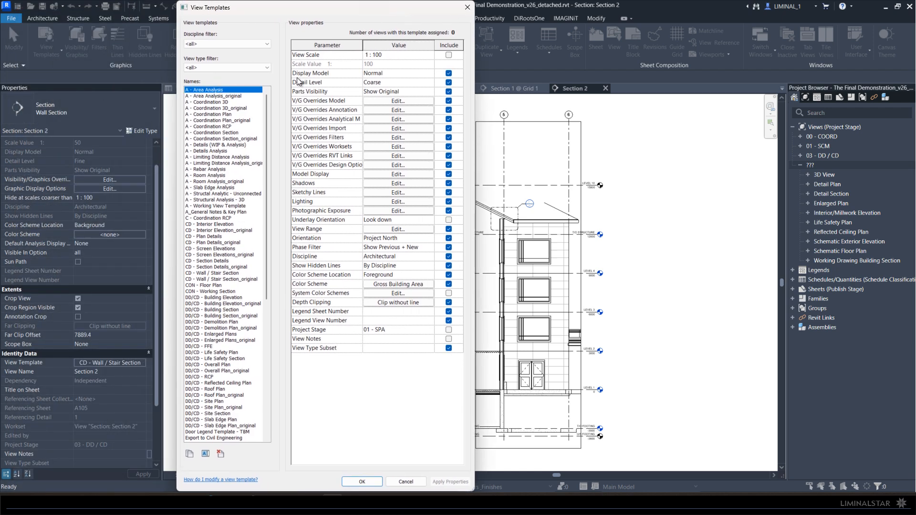
pyautogui.click(210, 96)
pyautogui.click(220, 453)
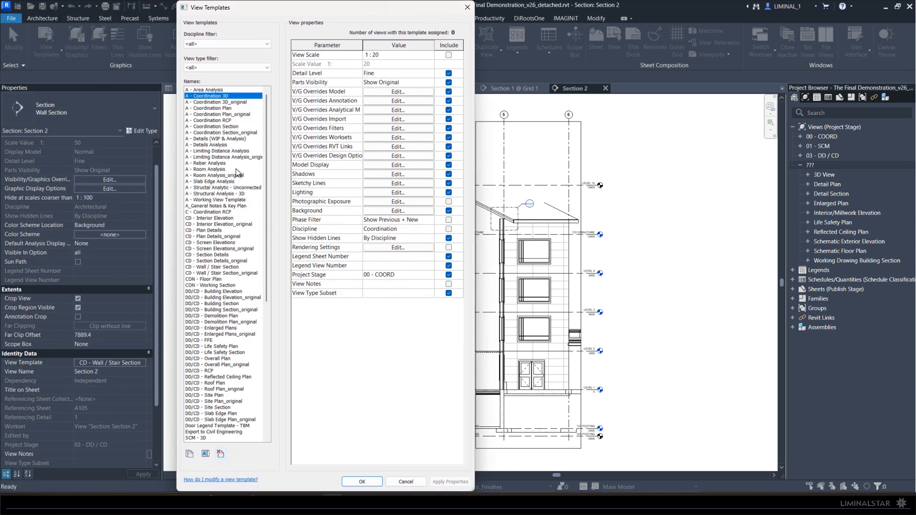
pyautogui.click(243, 103)
pyautogui.click(221, 454)
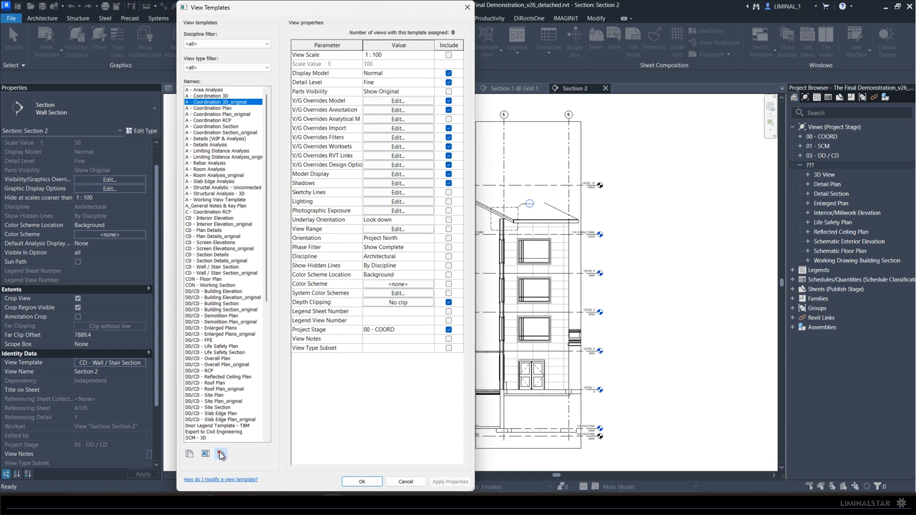
pyautogui.click(239, 108)
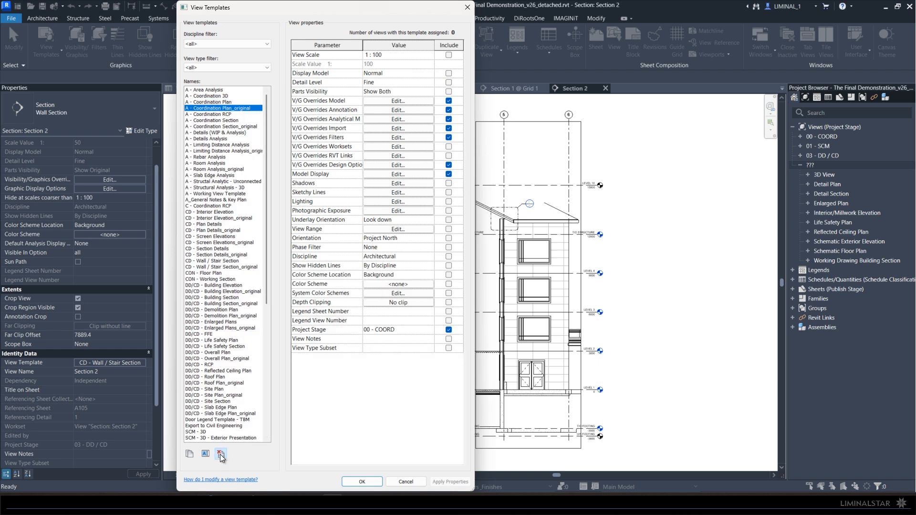
pyautogui.click(220, 455)
# Delete the _original view templates for A - Coordination Section, A - Limiting Distance Analysis, A - Room Analysis and CD - Interior Elevation.
pyautogui.click(248, 121)
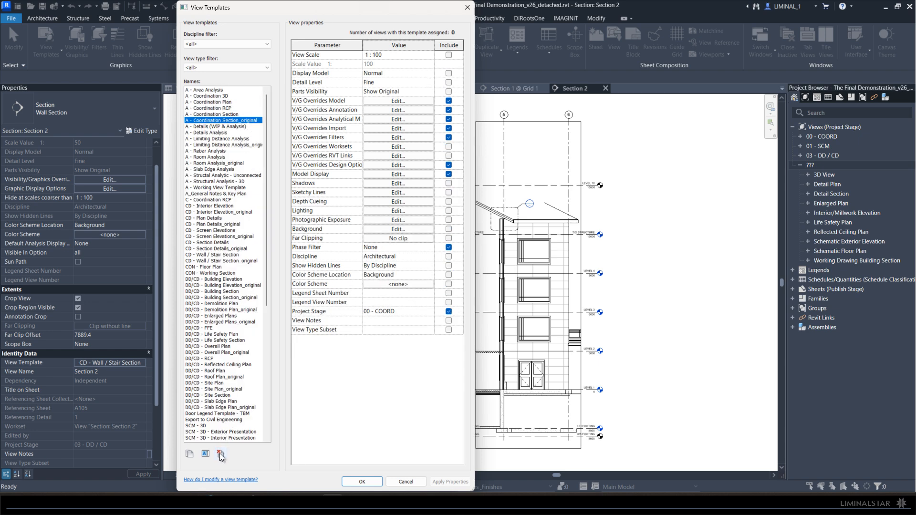
pyautogui.click(220, 454)
pyautogui.click(248, 139)
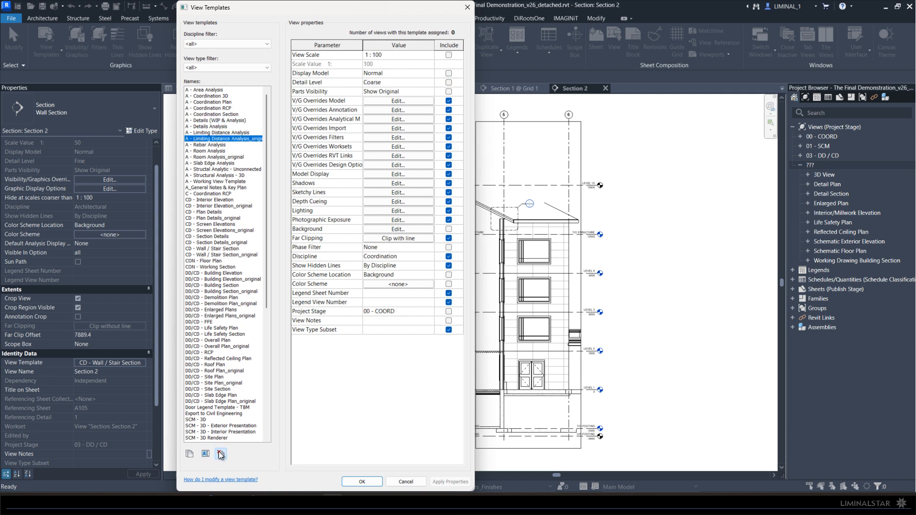
pyautogui.click(221, 455)
pyautogui.click(228, 151)
pyautogui.click(220, 454)
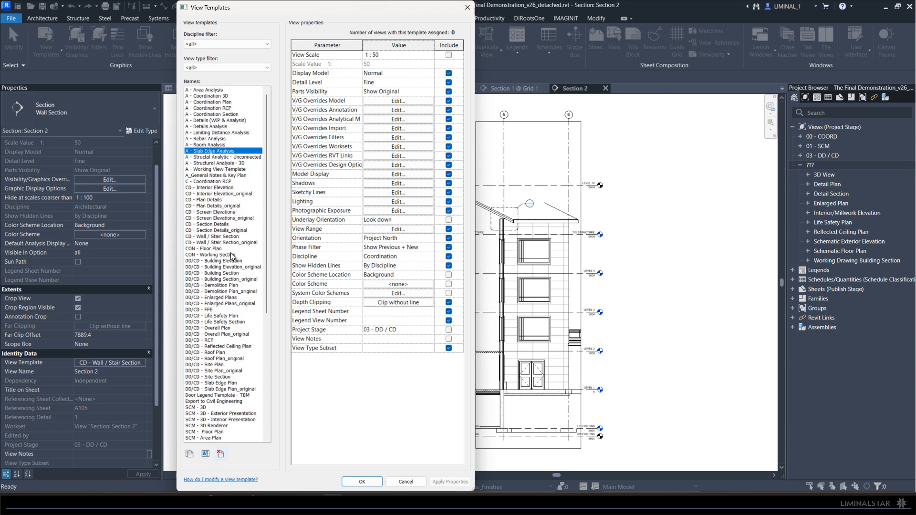
pyautogui.click(238, 194)
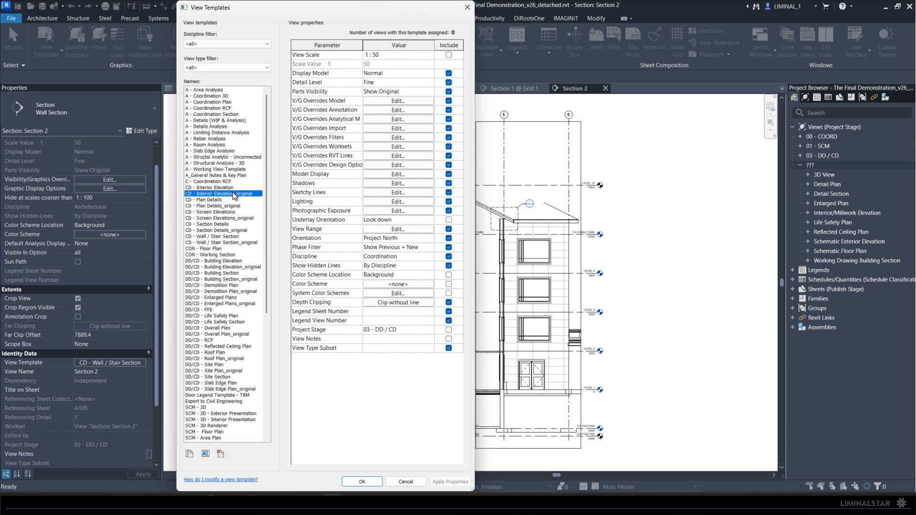
pyautogui.click(220, 454)
# Delete the view templates WD - Wall Section, WD - Structural Framing Plan, WD - Structural Foundation Plan and WD - Site Section.
pyautogui.scroll(-10, 231, 395)
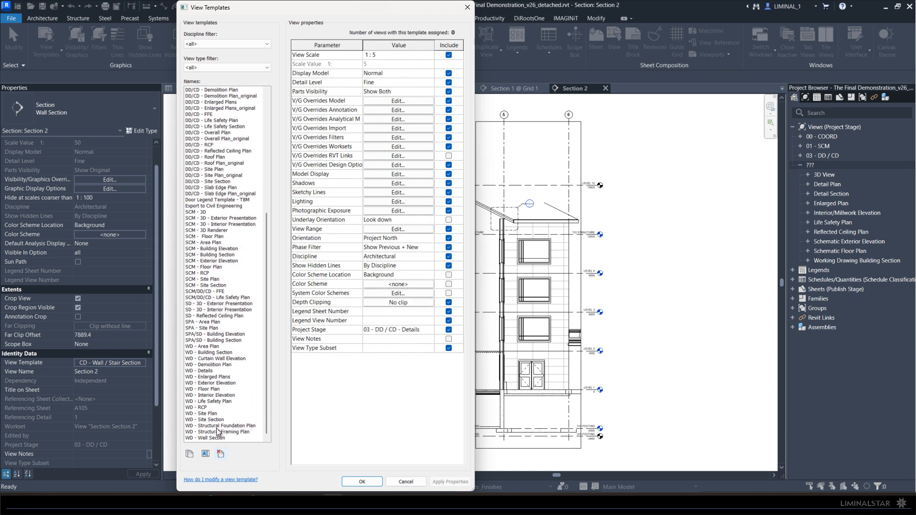
pyautogui.click(207, 438)
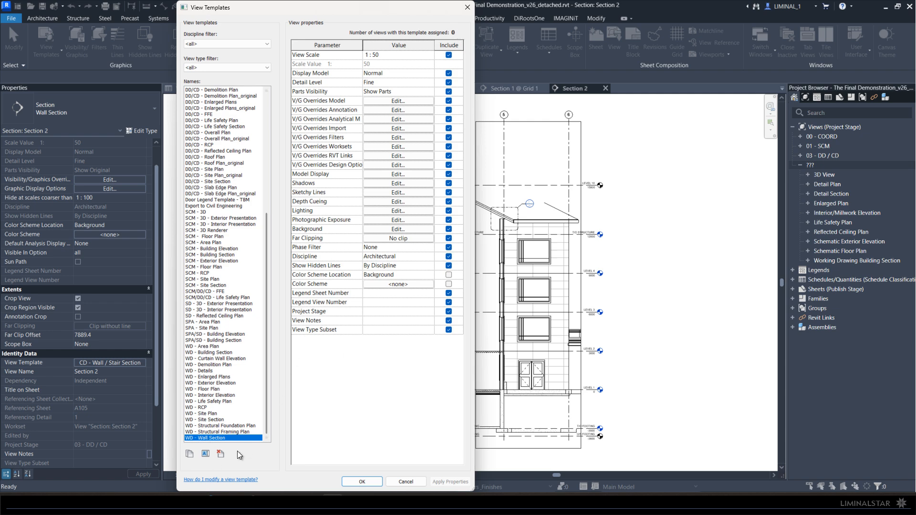
pyautogui.click(220, 453)
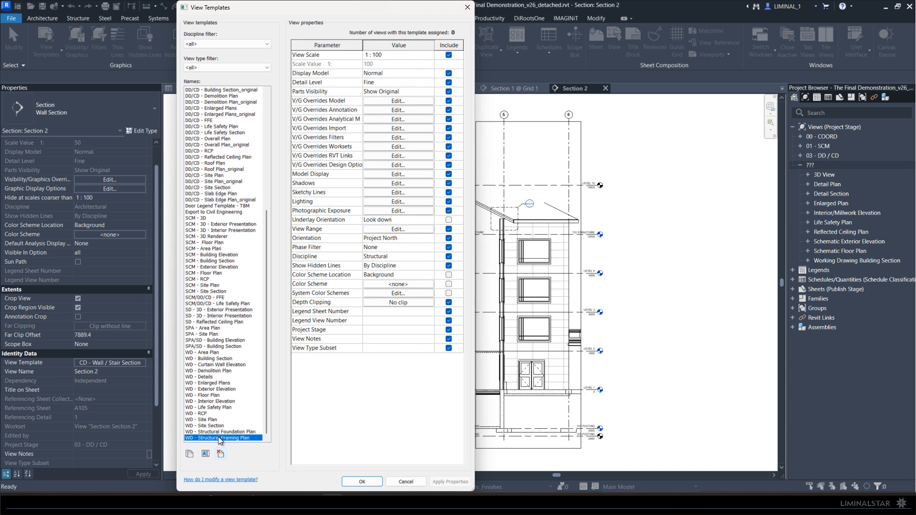
pyautogui.click(220, 453)
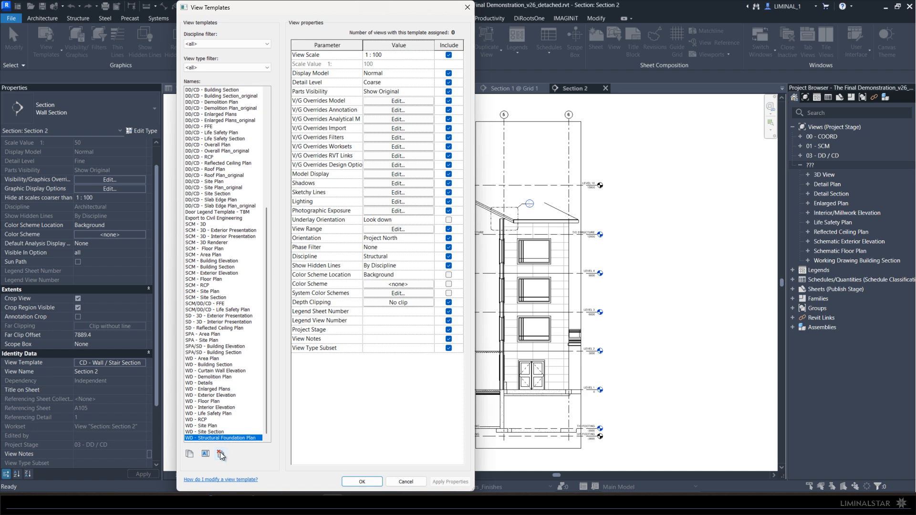
pyautogui.click(221, 453)
pyautogui.click(220, 453)
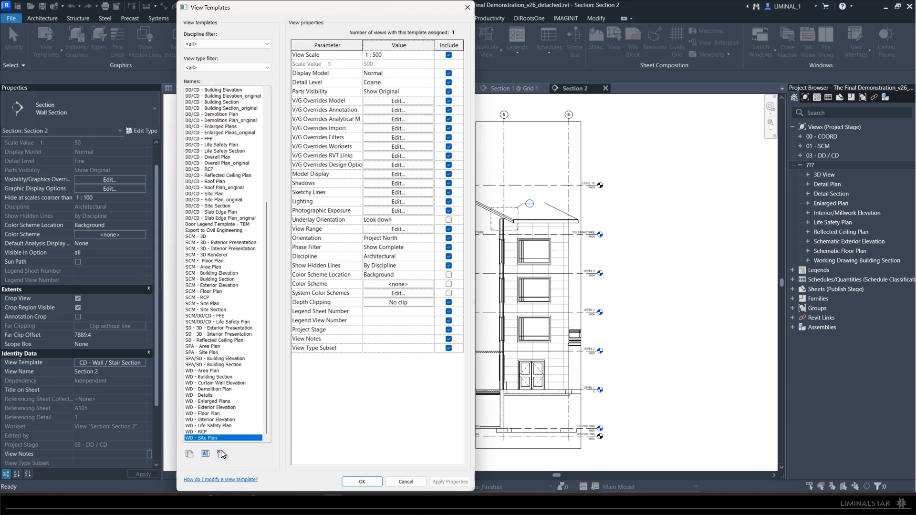
# Delete the WD - Site Plan view template, choosing DD/CD - Site Plan as the replacement for its views.
pyautogui.click(221, 452)
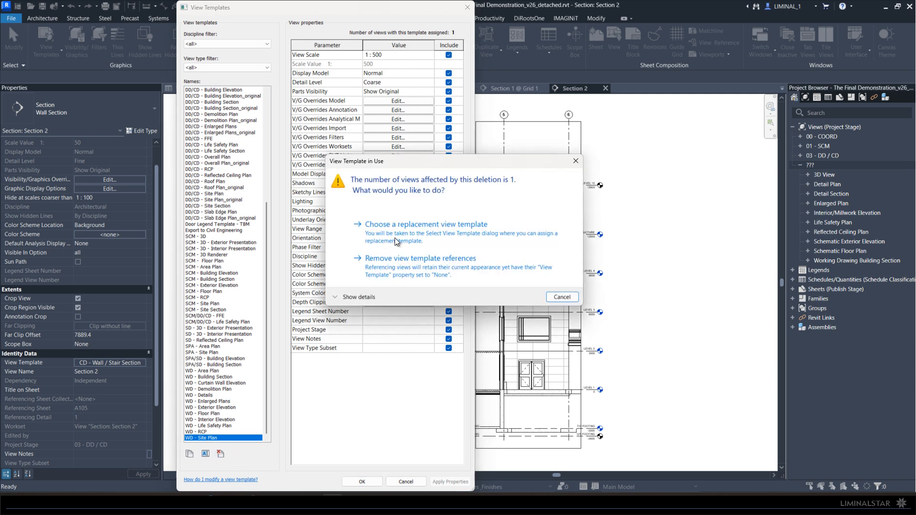
pyautogui.click(423, 225)
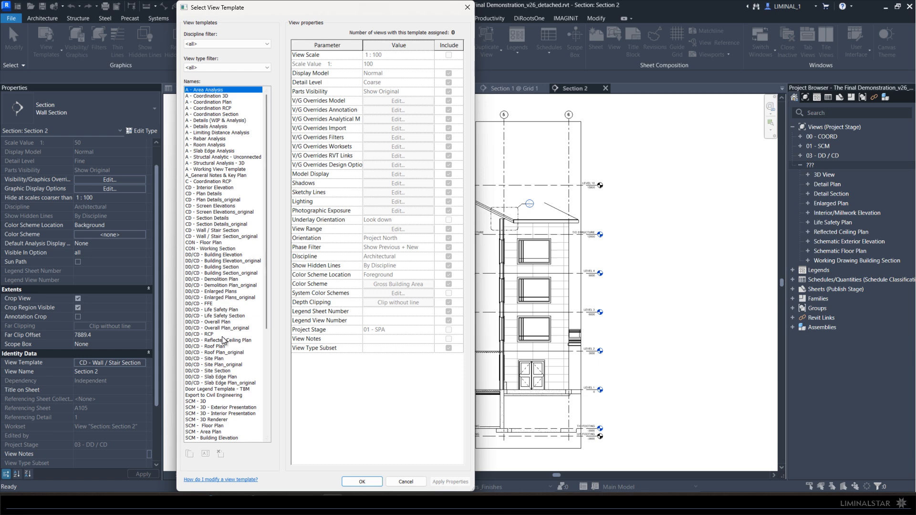
pyautogui.click(227, 359)
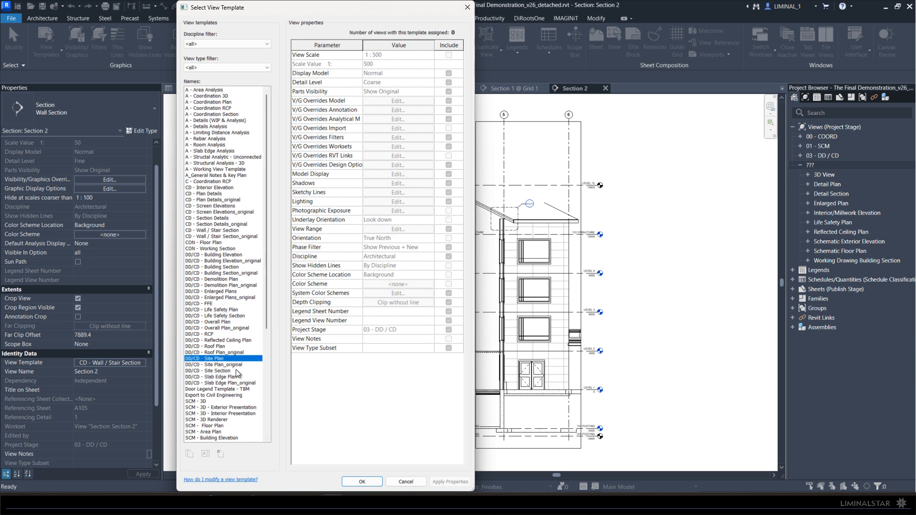
pyautogui.click(371, 481)
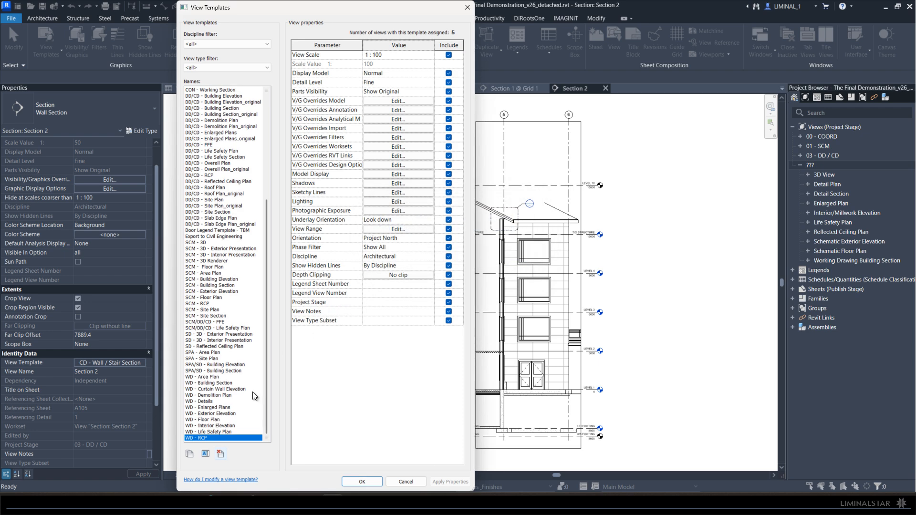
# Delete the WD - RCP view template, choosing DD/CD - Reflected Ceiling Plan as the replacement for its views, and close the view template manager.
pyautogui.scroll(9, 222, 396)
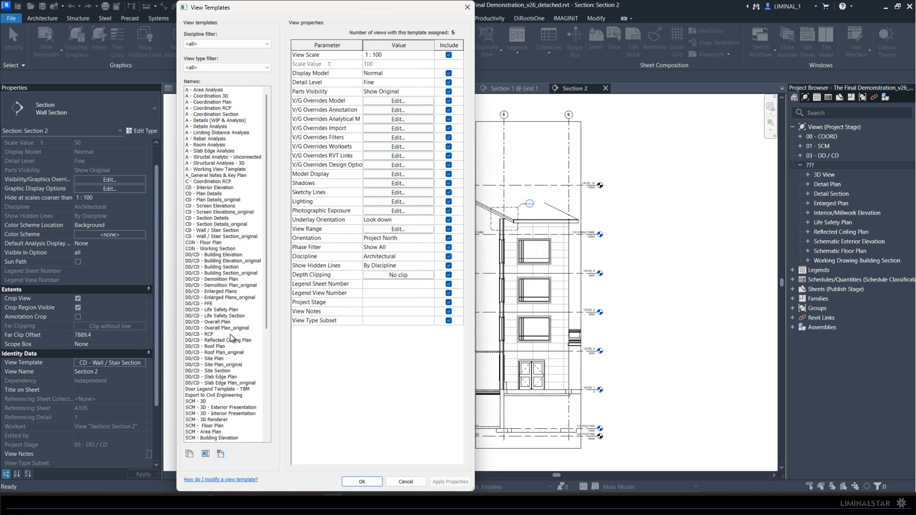
pyautogui.scroll(-9, 231, 338)
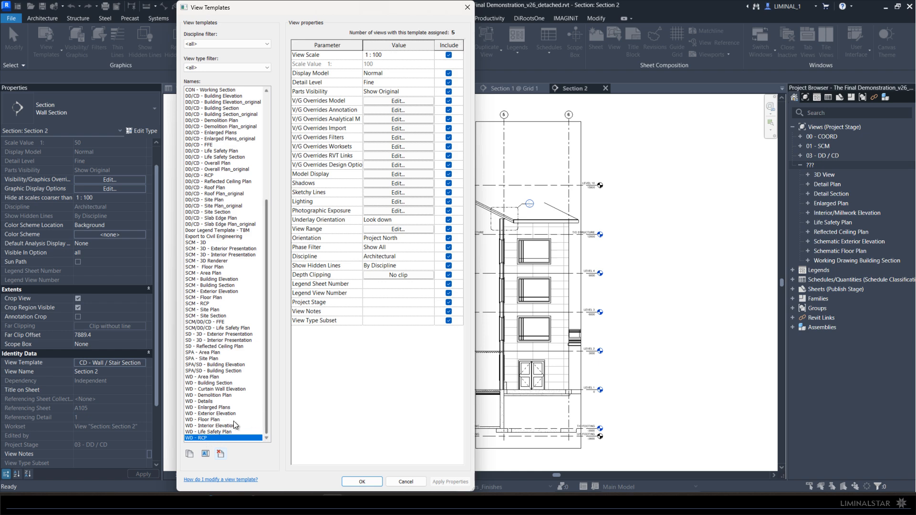
pyautogui.click(220, 454)
pyautogui.click(393, 231)
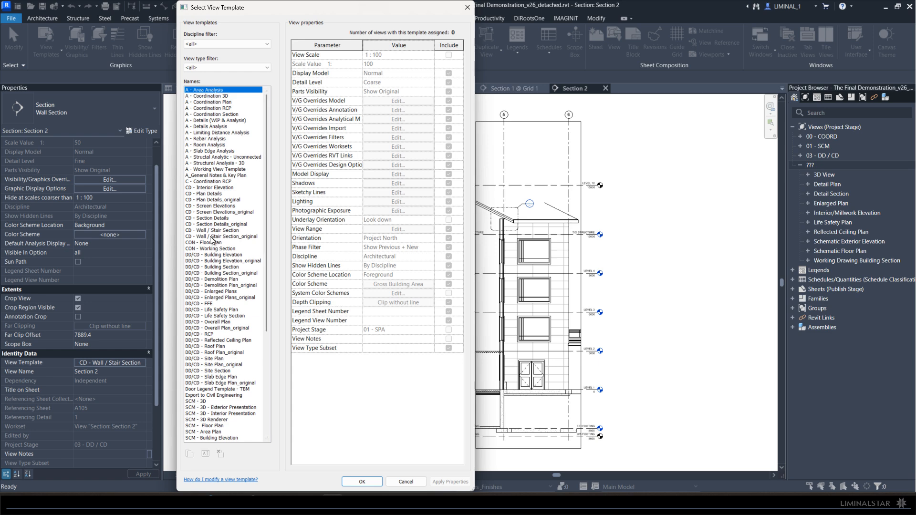
pyautogui.click(219, 342)
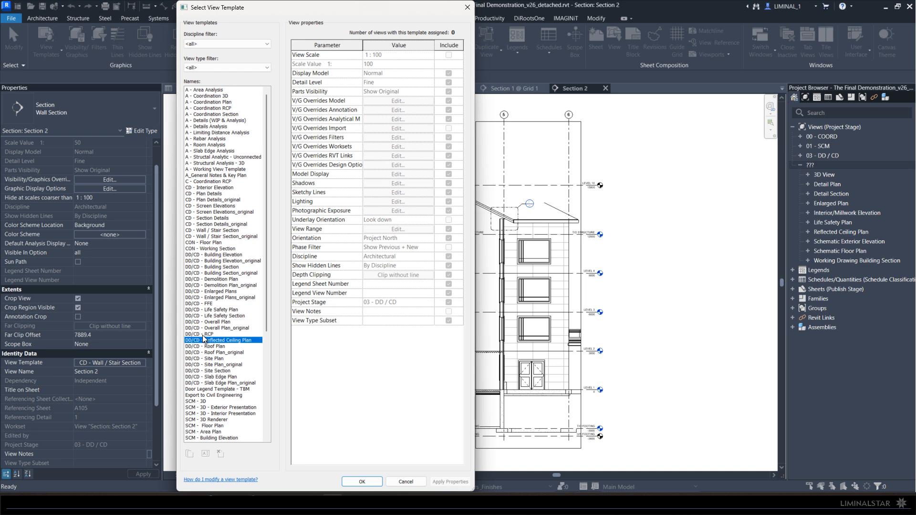
pyautogui.click(210, 334)
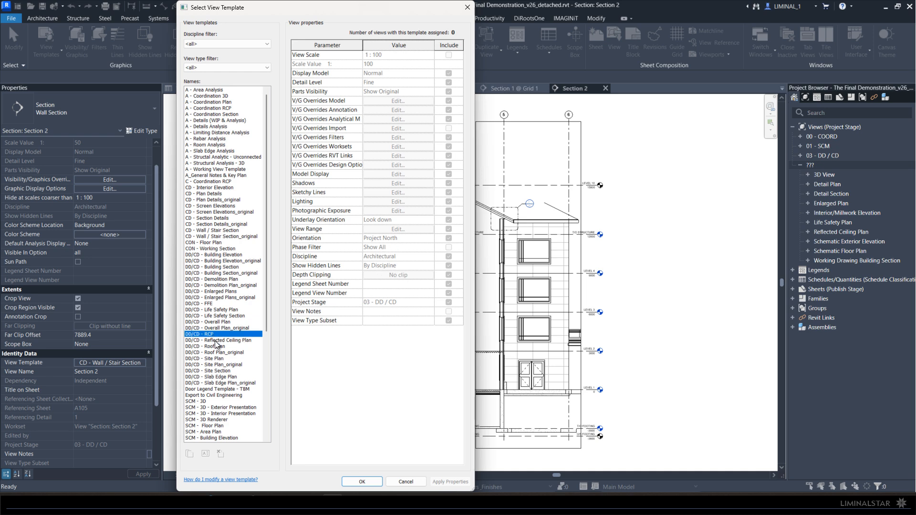
pyautogui.click(216, 341)
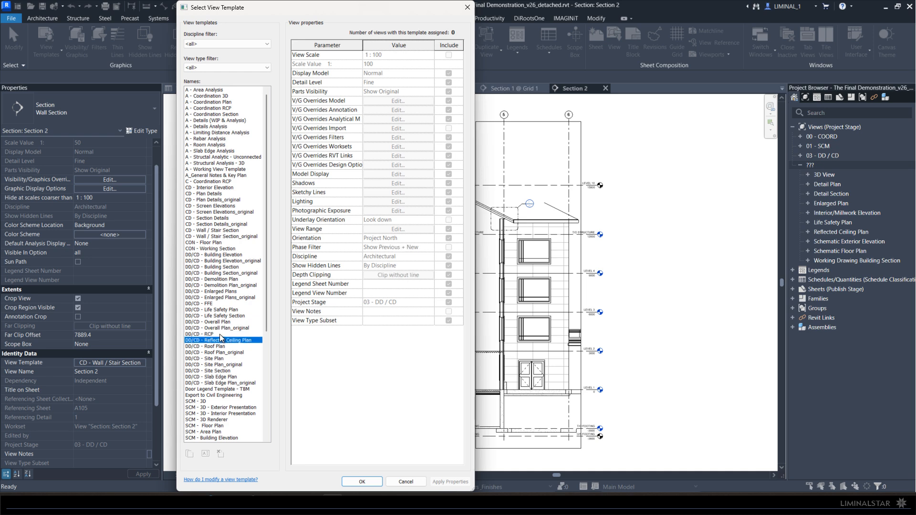
pyautogui.click(212, 335)
pyautogui.click(218, 341)
pyautogui.click(362, 481)
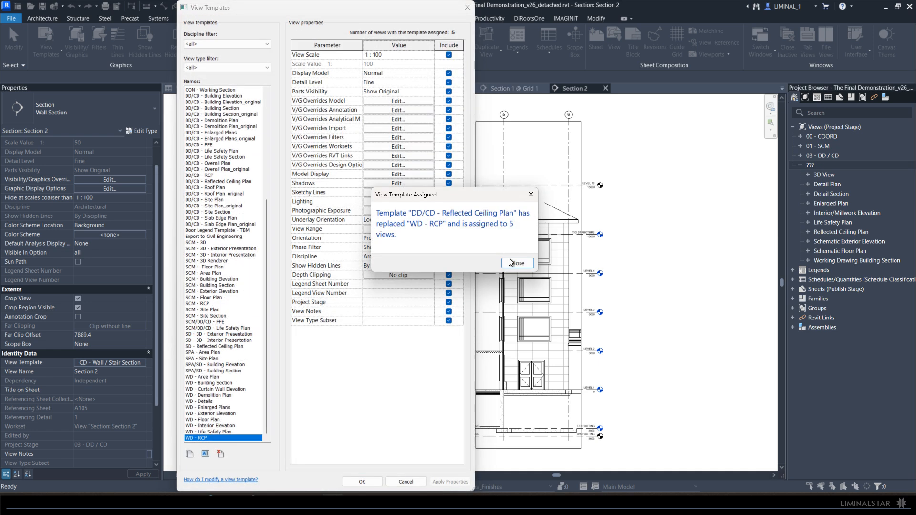
pyautogui.click(514, 262)
pyautogui.scroll(15, 215, 408)
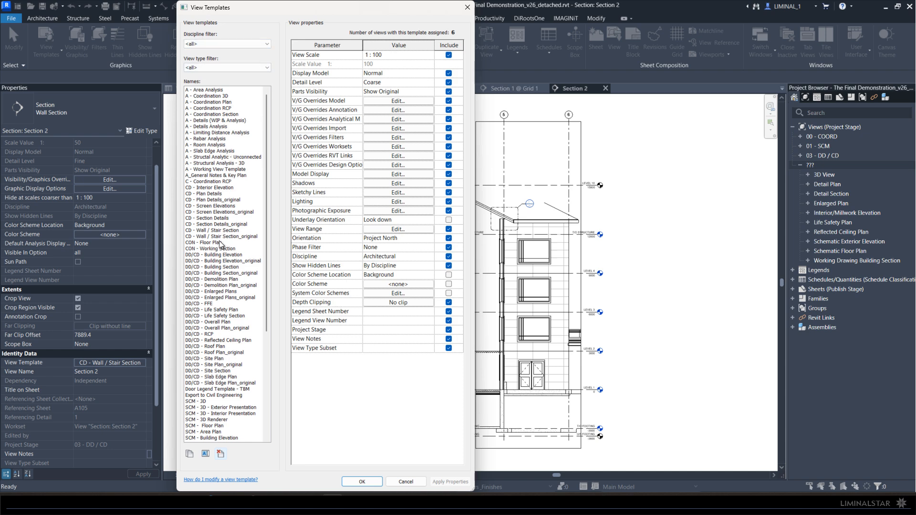
pyautogui.click(361, 481)
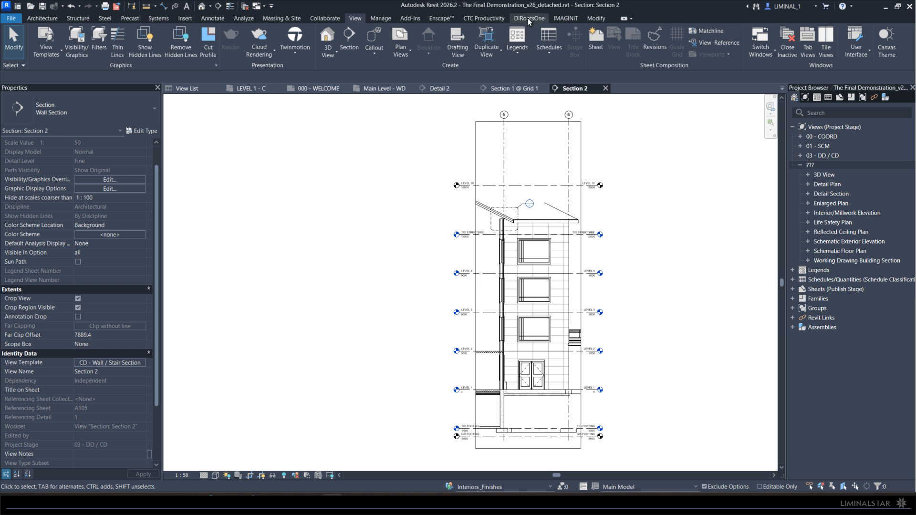
# Start a new action list in the IMAGINiT Model Updater and list the action types available for the target model.
pyautogui.click(563, 18)
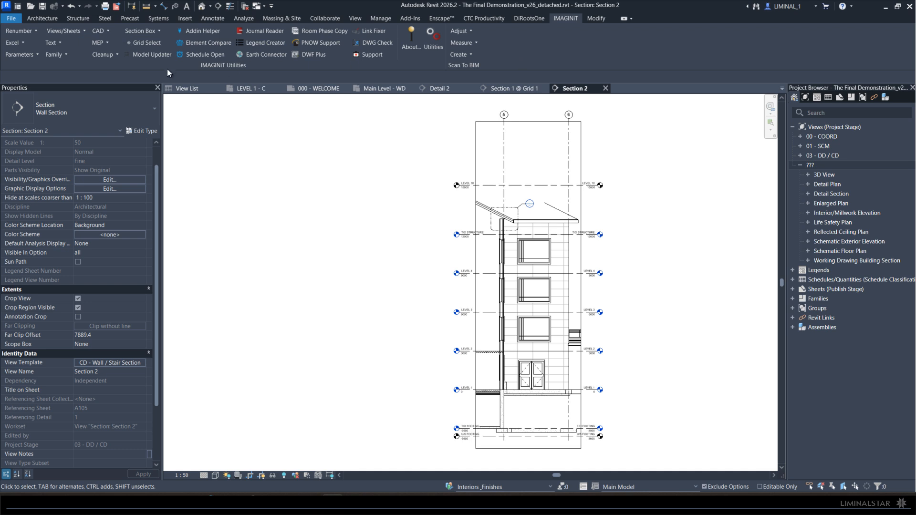
pyautogui.click(138, 54)
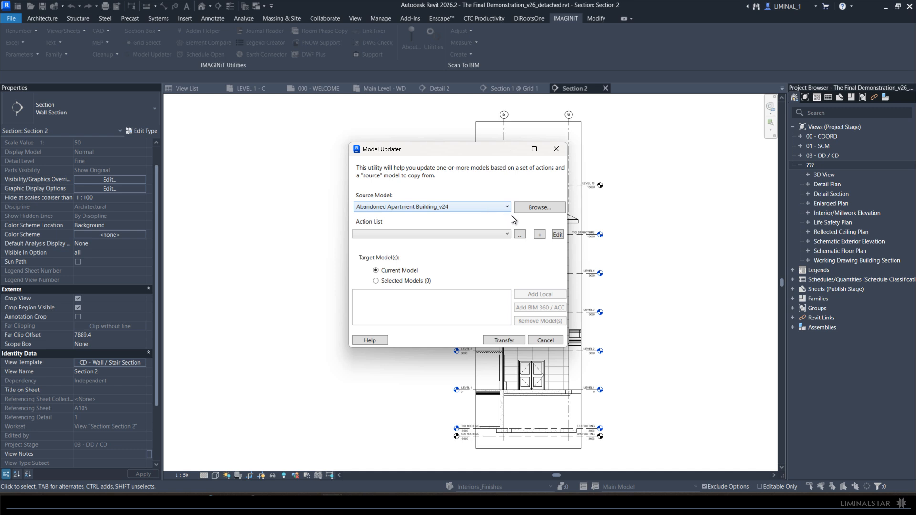
pyautogui.click(540, 234)
pyautogui.click(508, 155)
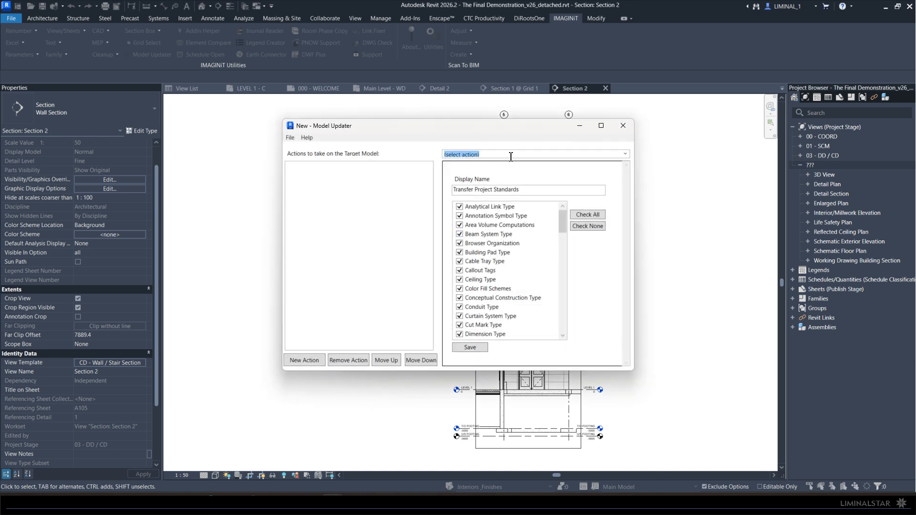
pyautogui.click(624, 154)
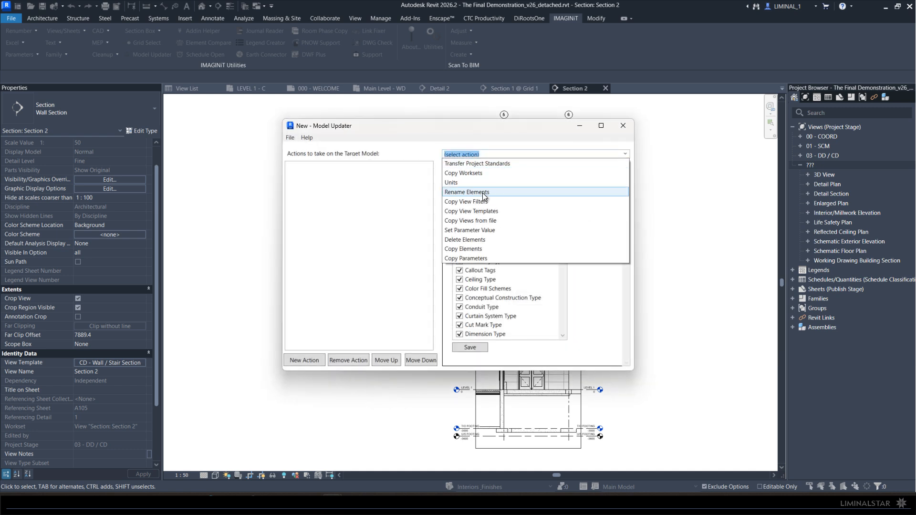